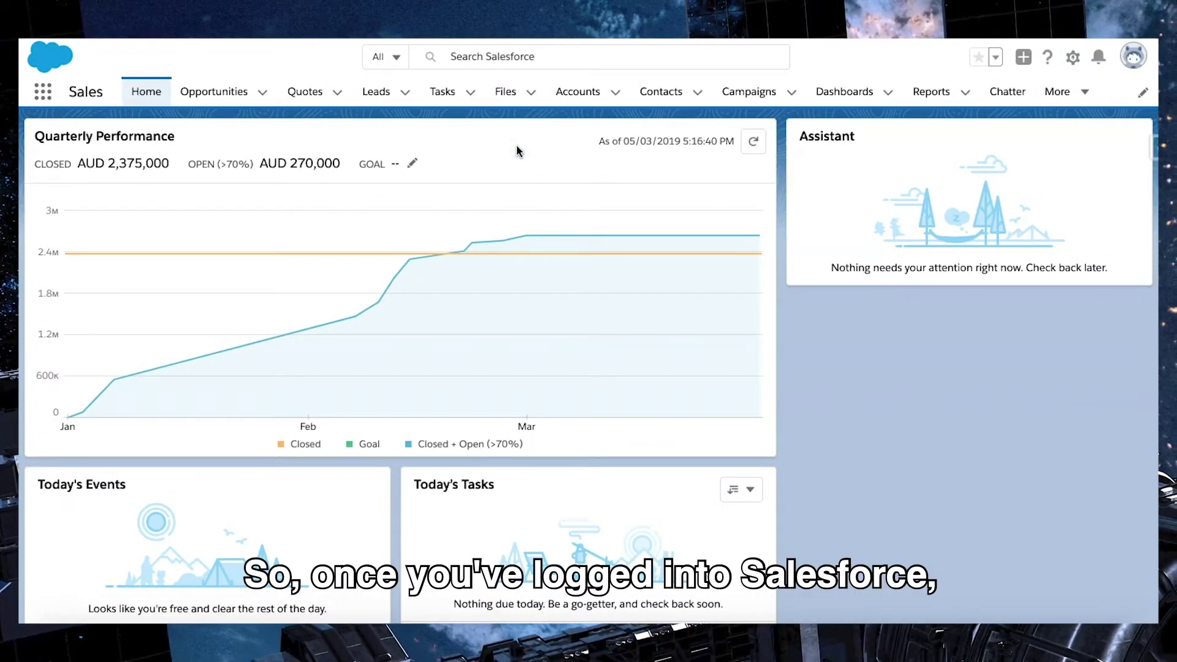
# Step: Open Setup, filter Quick Find by 'web', and go to Web-to-Case settings
pyautogui.click(1070, 58)
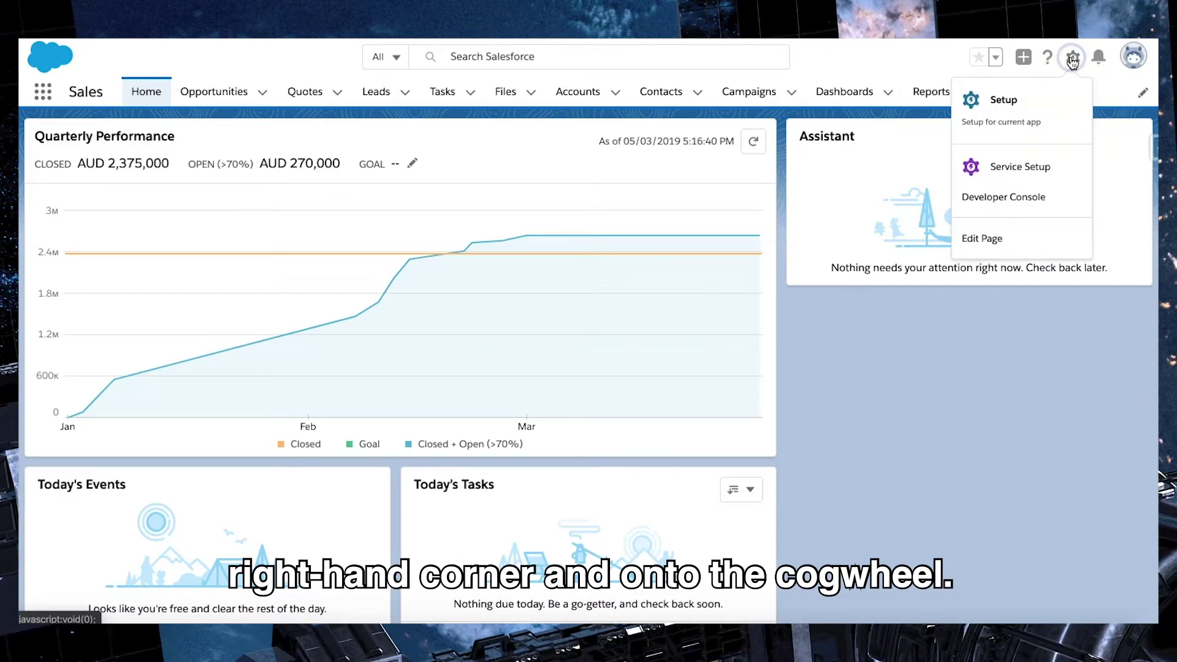
pyautogui.click(1011, 113)
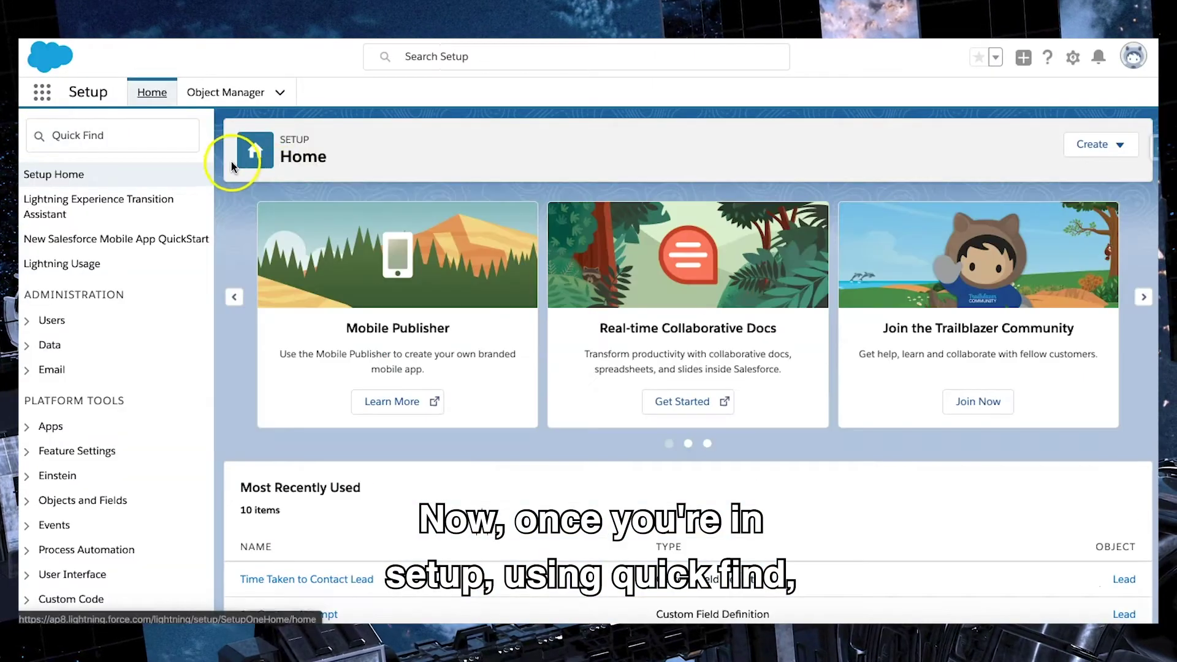
pyautogui.click(117, 132)
pyautogui.write('web')
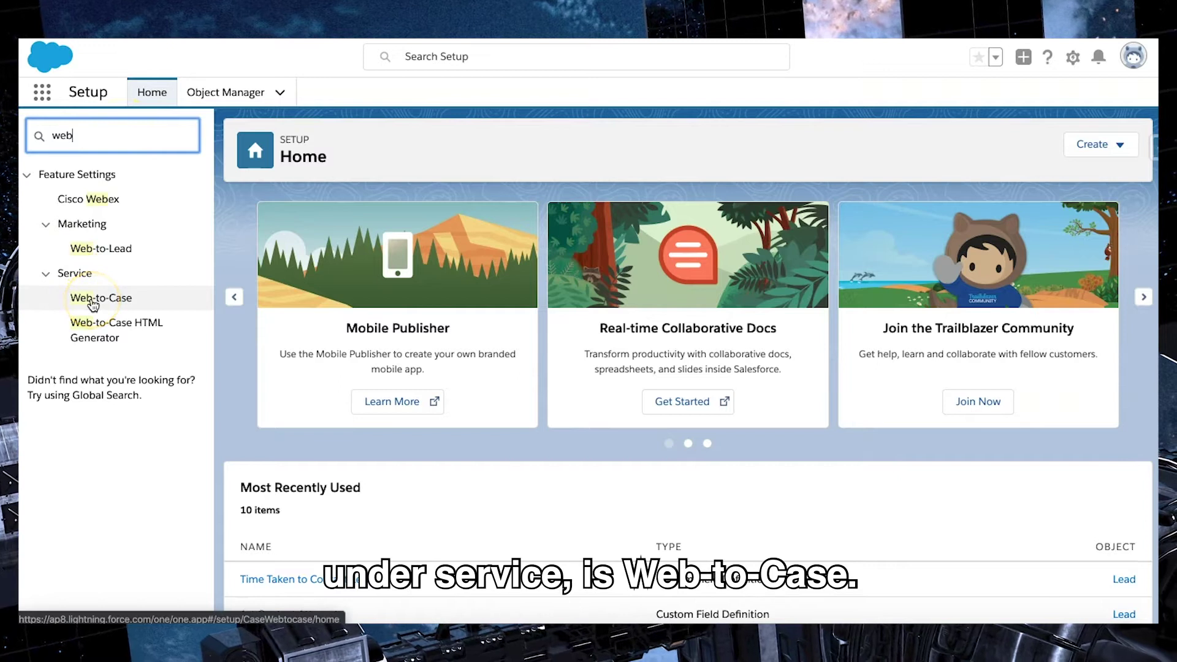
pyautogui.click(92, 300)
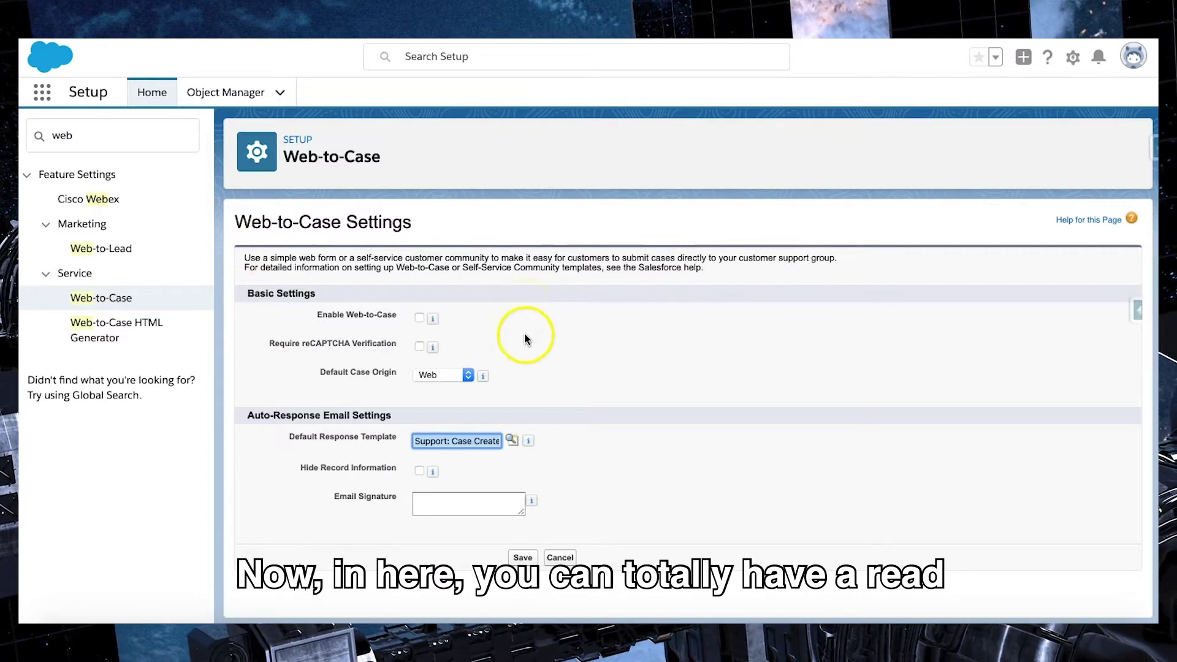
# Step: Tick Enable Web-to-Case, keeping reCAPTCHA off and Default Case Origin as Web
pyautogui.moveTo(704, 268); pyautogui.dragTo(252, 258)
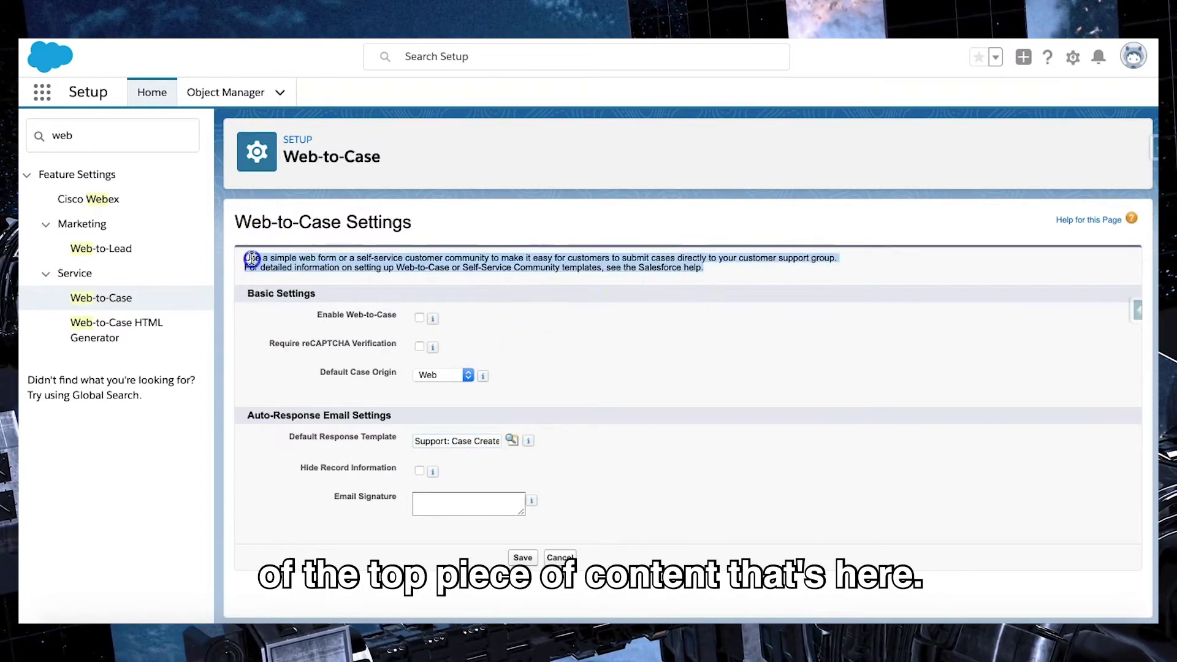
pyautogui.click(621, 341)
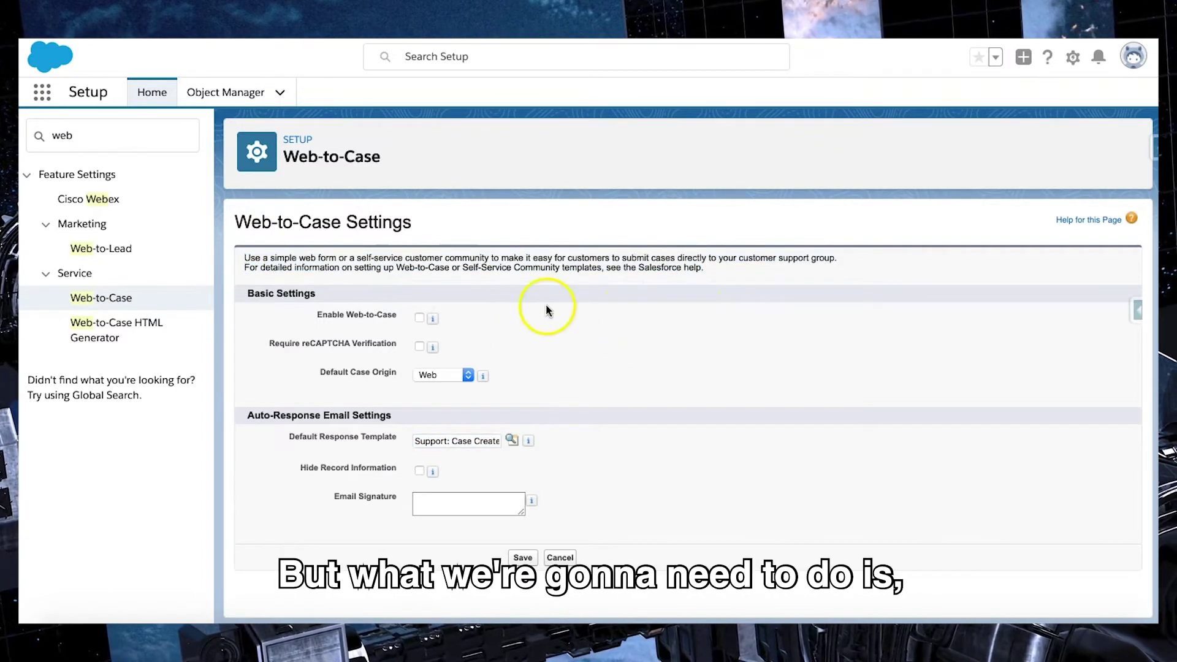
pyautogui.click(419, 317)
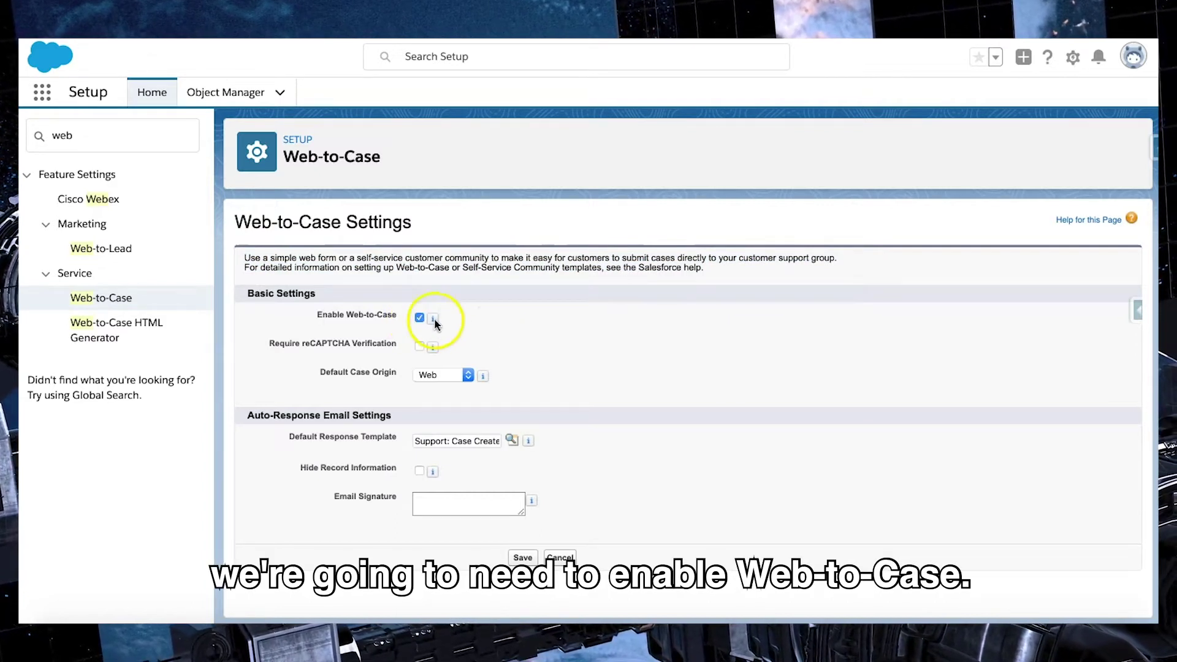
pyautogui.click(582, 314)
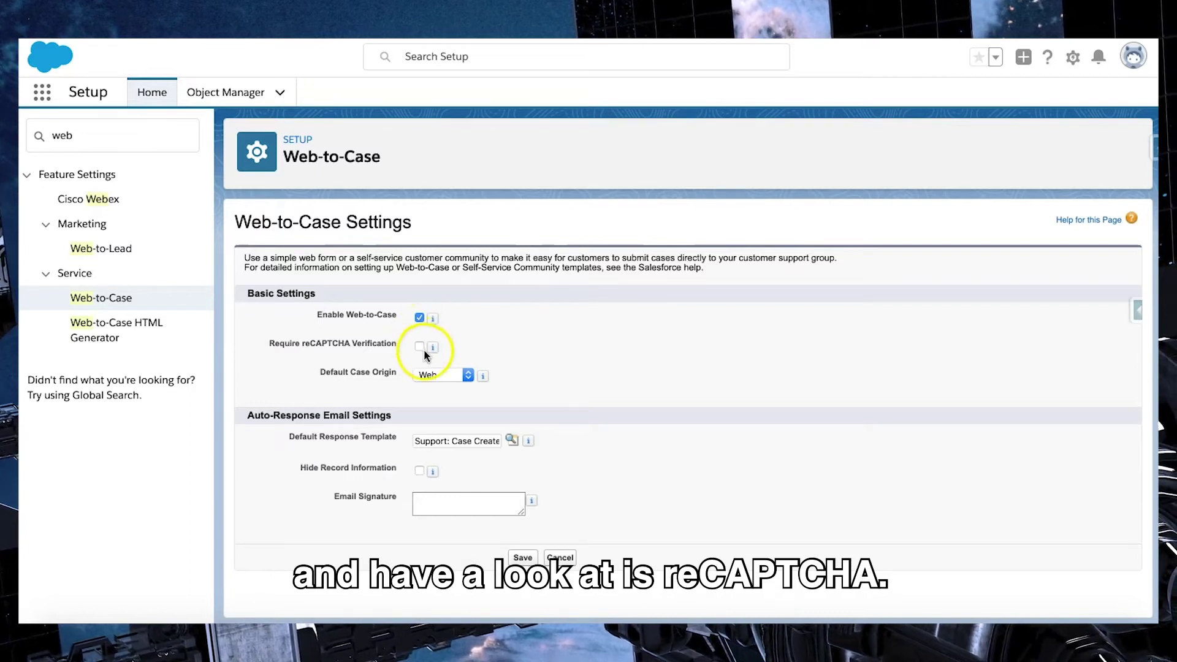
pyautogui.moveTo(431, 348)
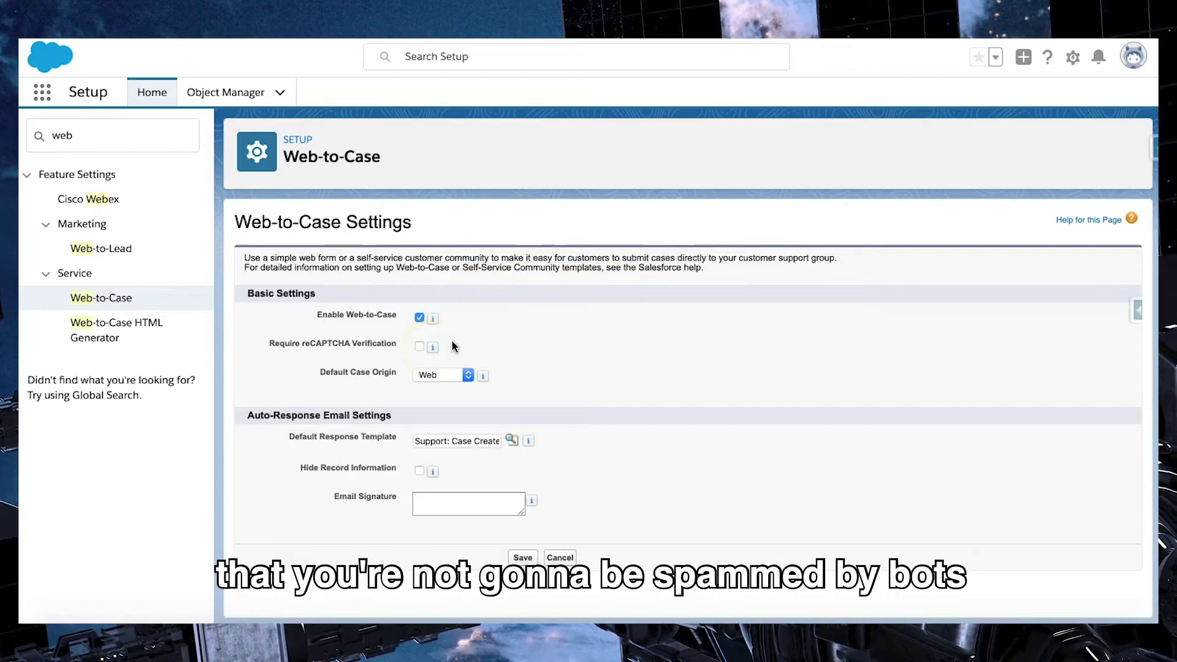
pyautogui.click(452, 342)
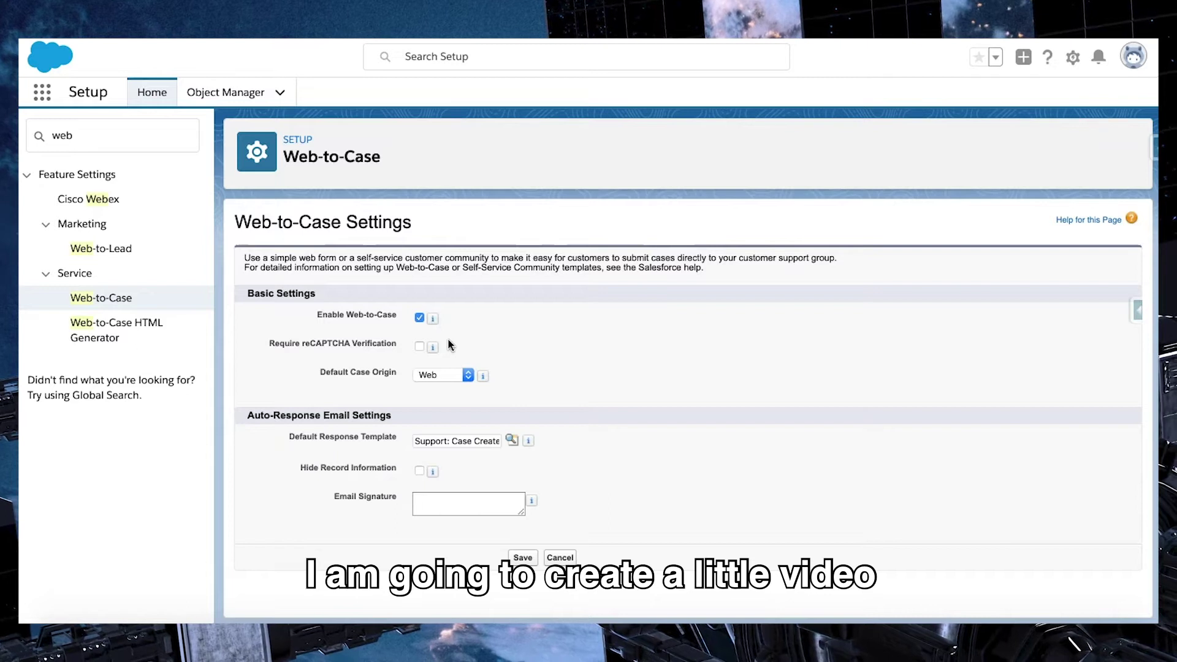
pyautogui.click(447, 344)
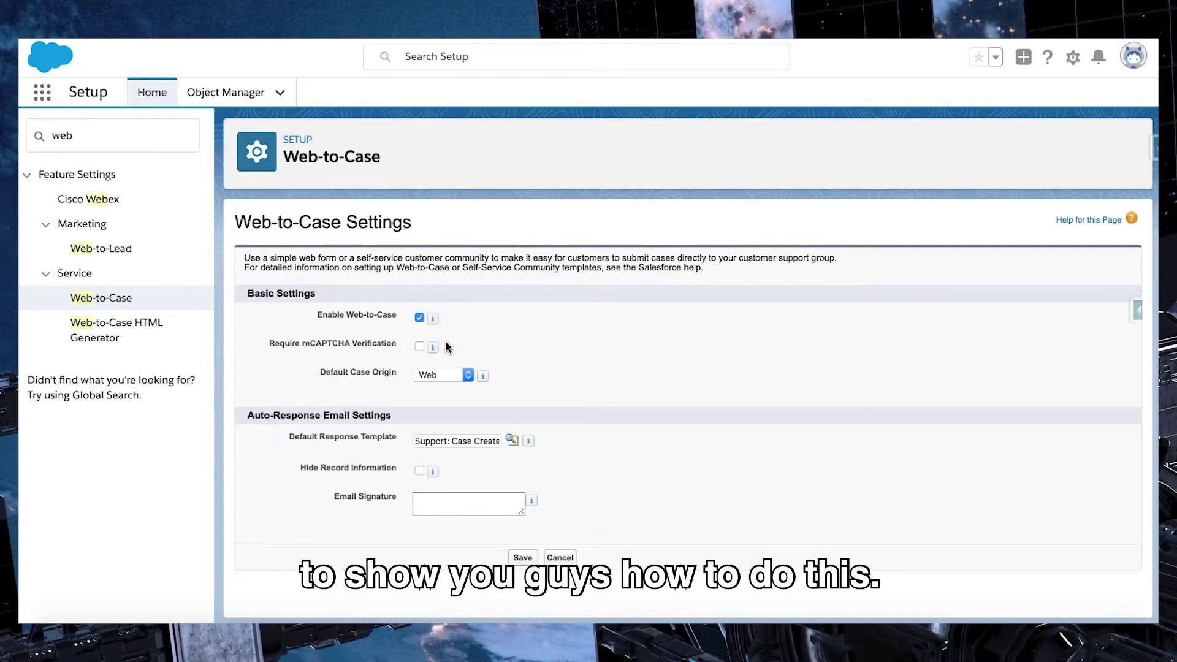
pyautogui.click(445, 340)
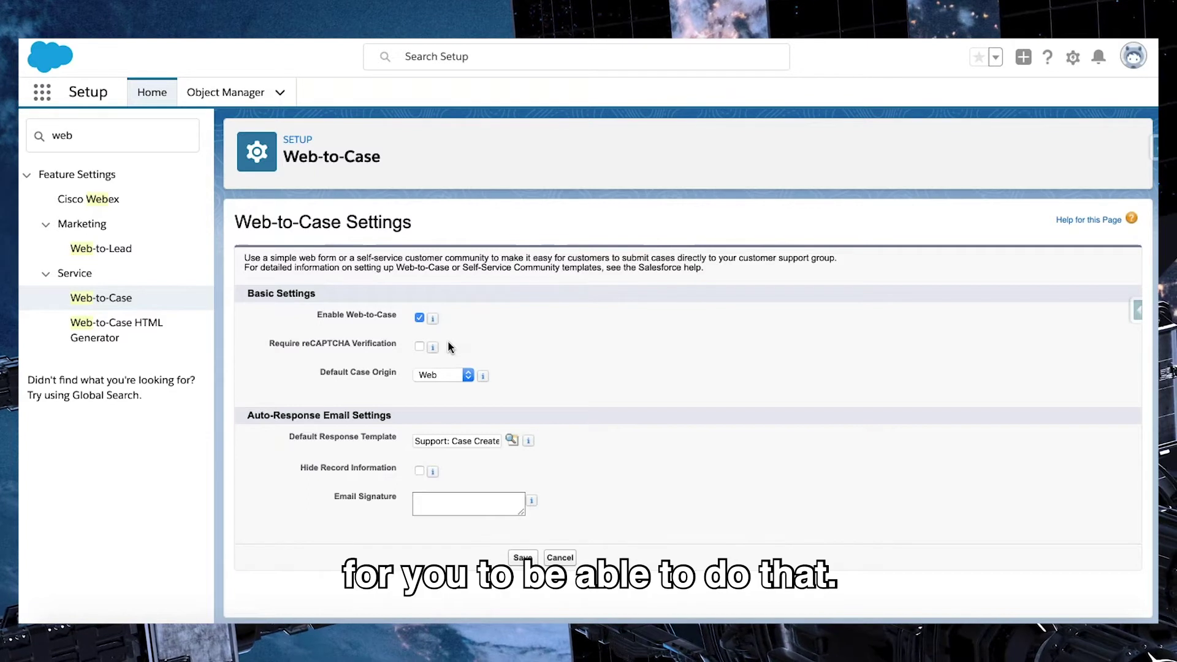
pyautogui.click(448, 345)
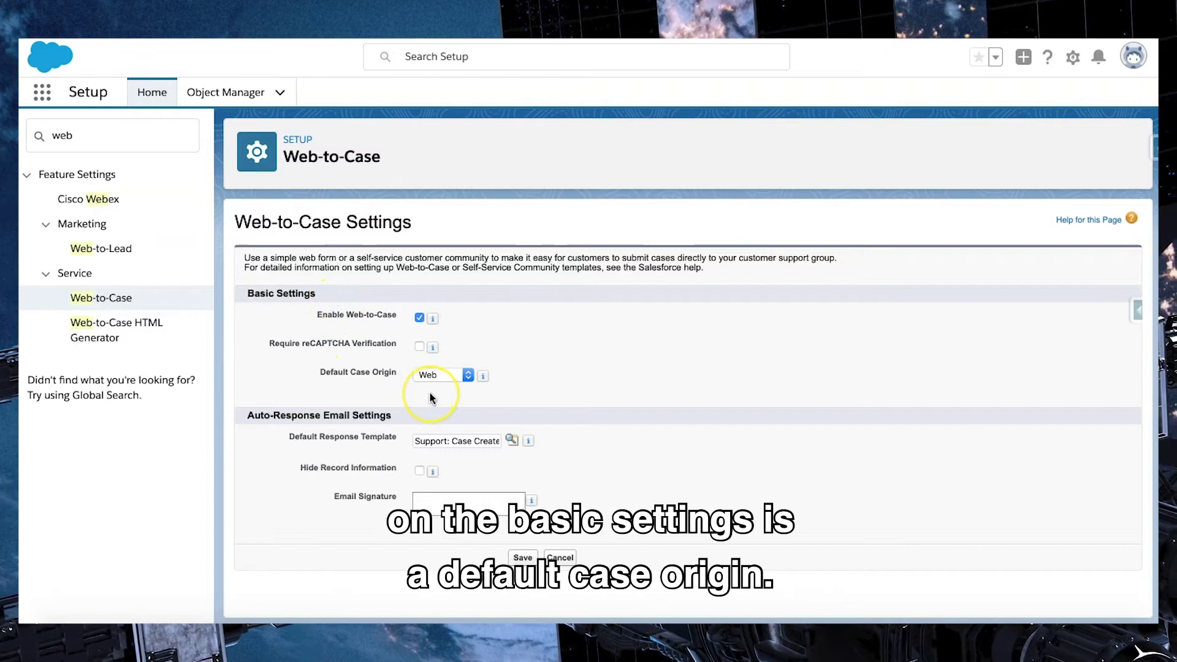
pyautogui.click(457, 375)
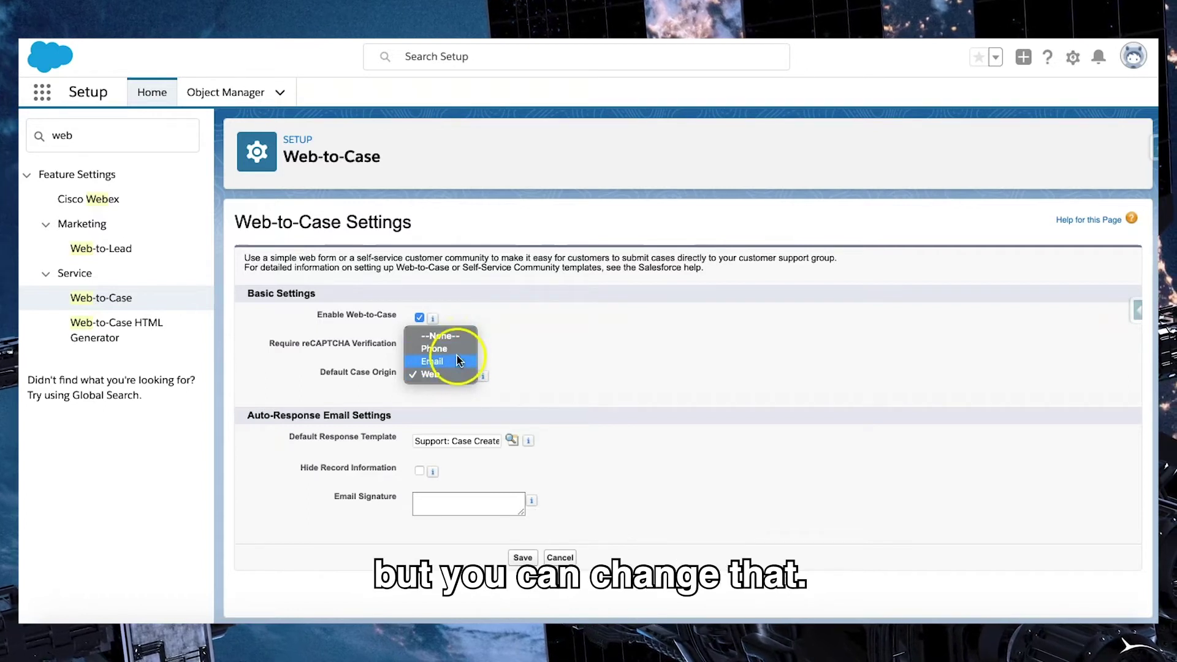
pyautogui.click(514, 369)
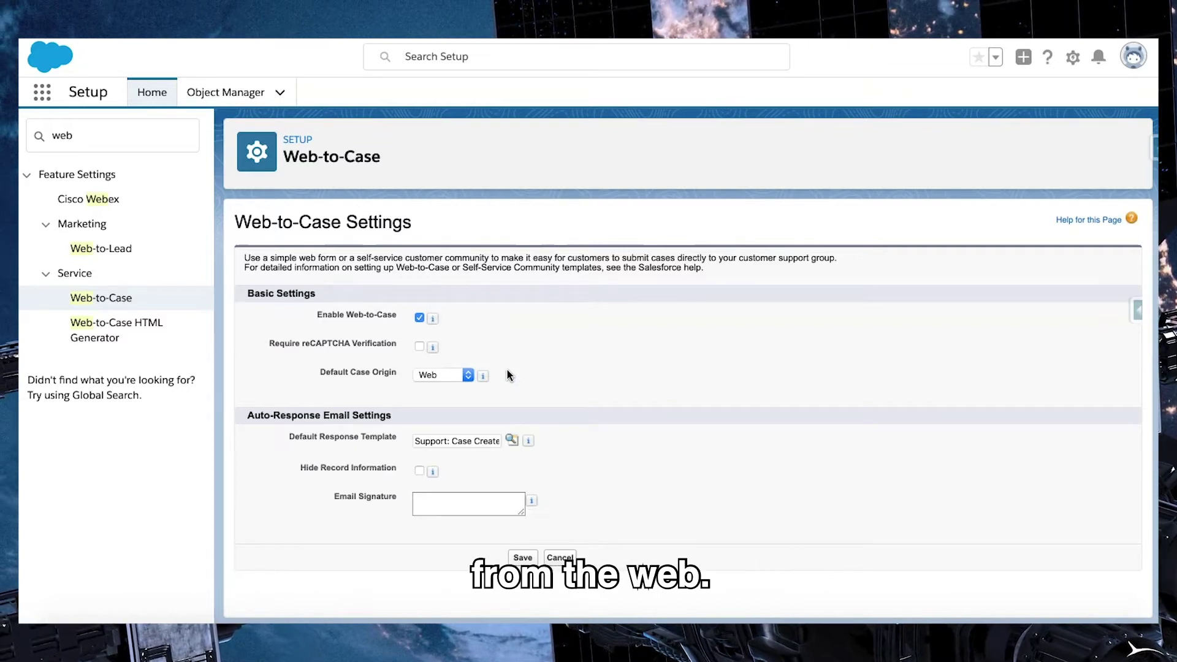
pyautogui.click(483, 376)
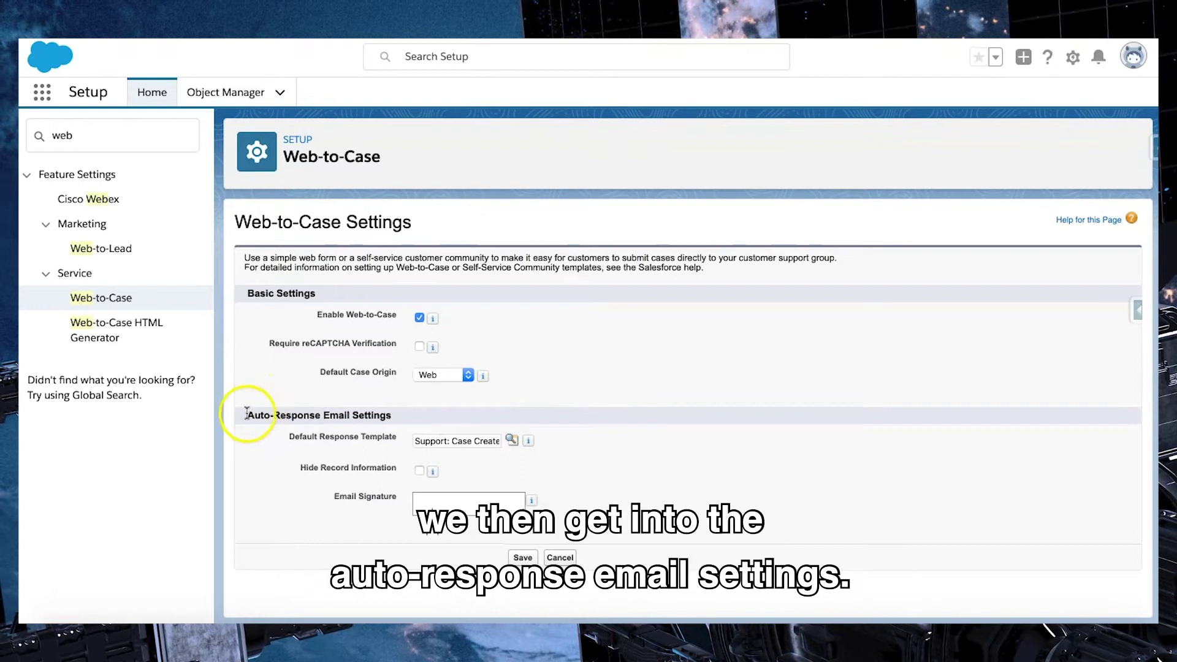
pyautogui.moveTo(247, 416); pyautogui.dragTo(421, 415)
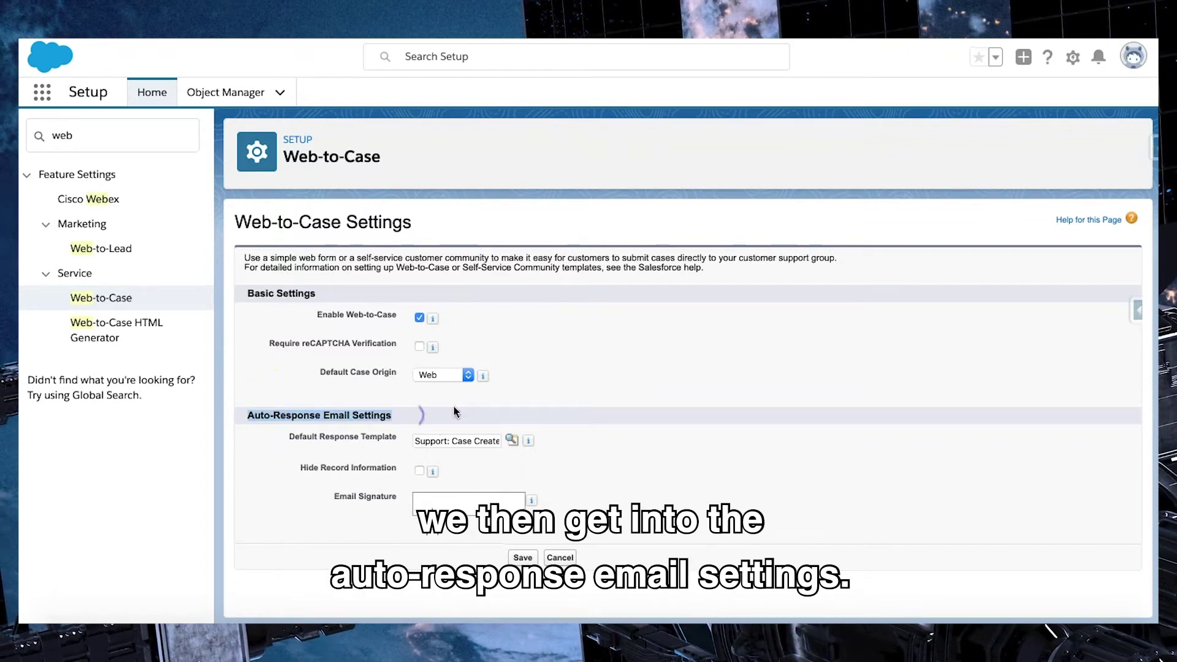
pyautogui.click(578, 415)
pyautogui.click(576, 440)
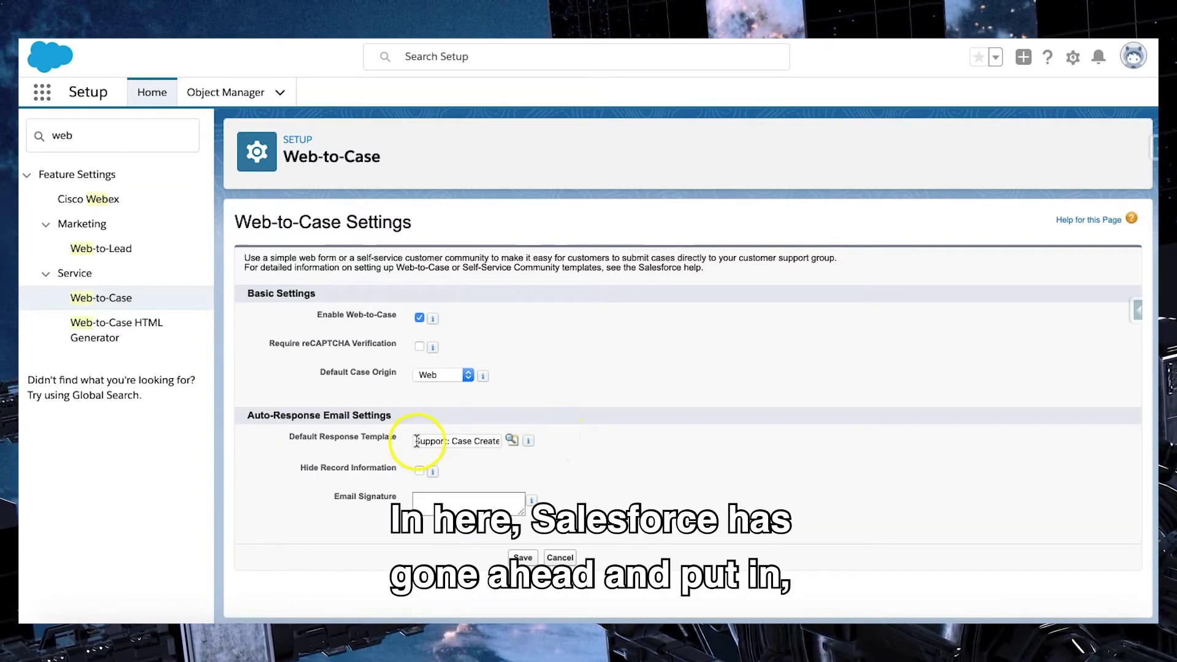
pyautogui.moveTo(416, 441); pyautogui.dragTo(521, 459)
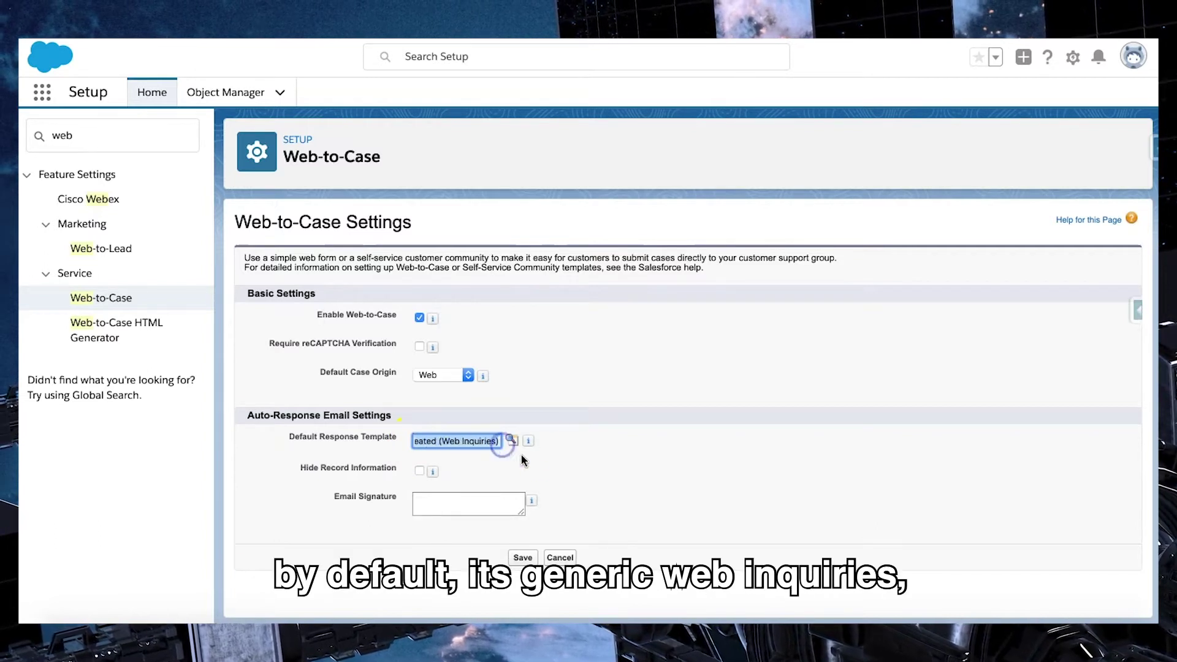
pyautogui.click(550, 446)
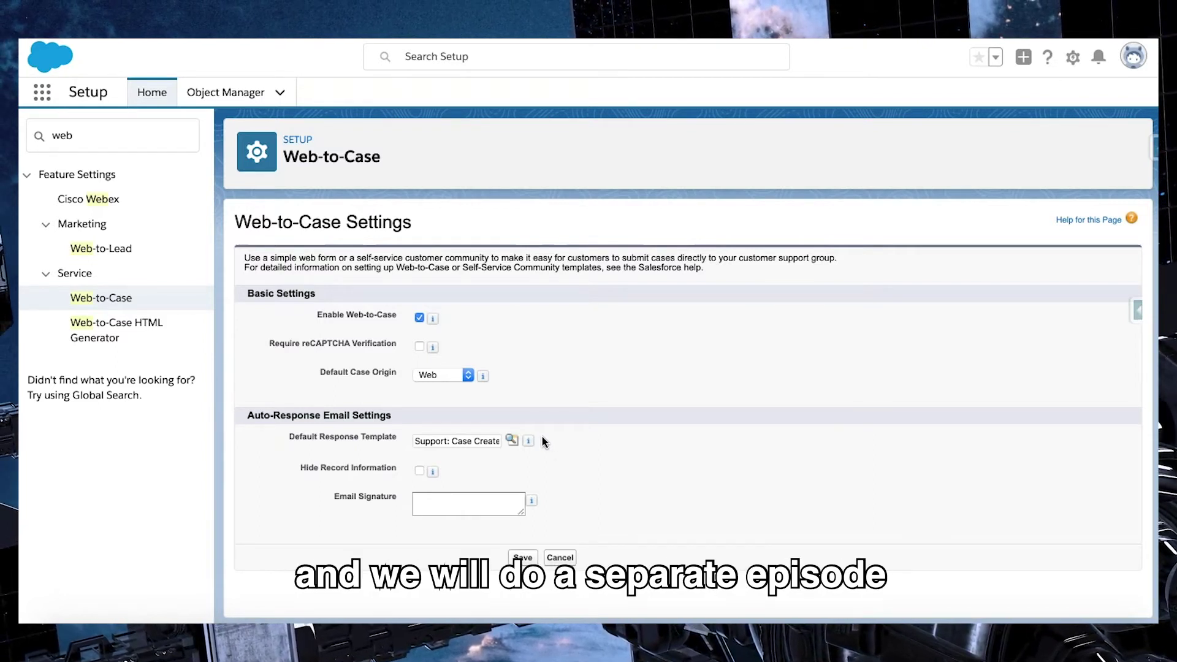
pyautogui.click(543, 439)
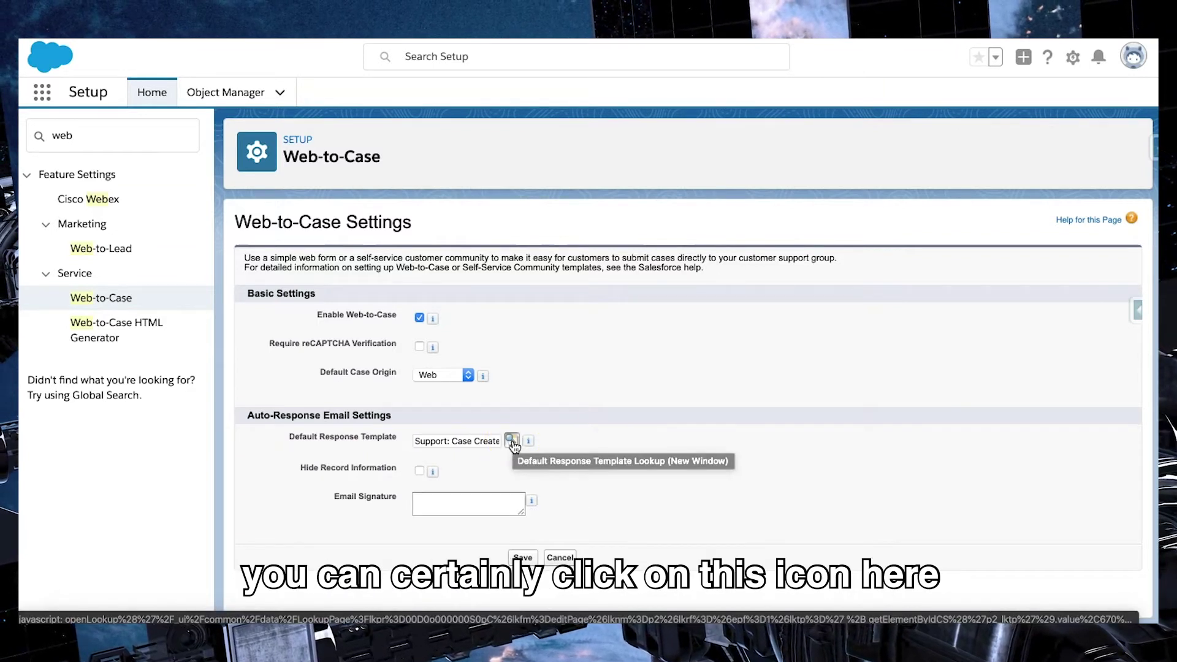
pyautogui.click(513, 442)
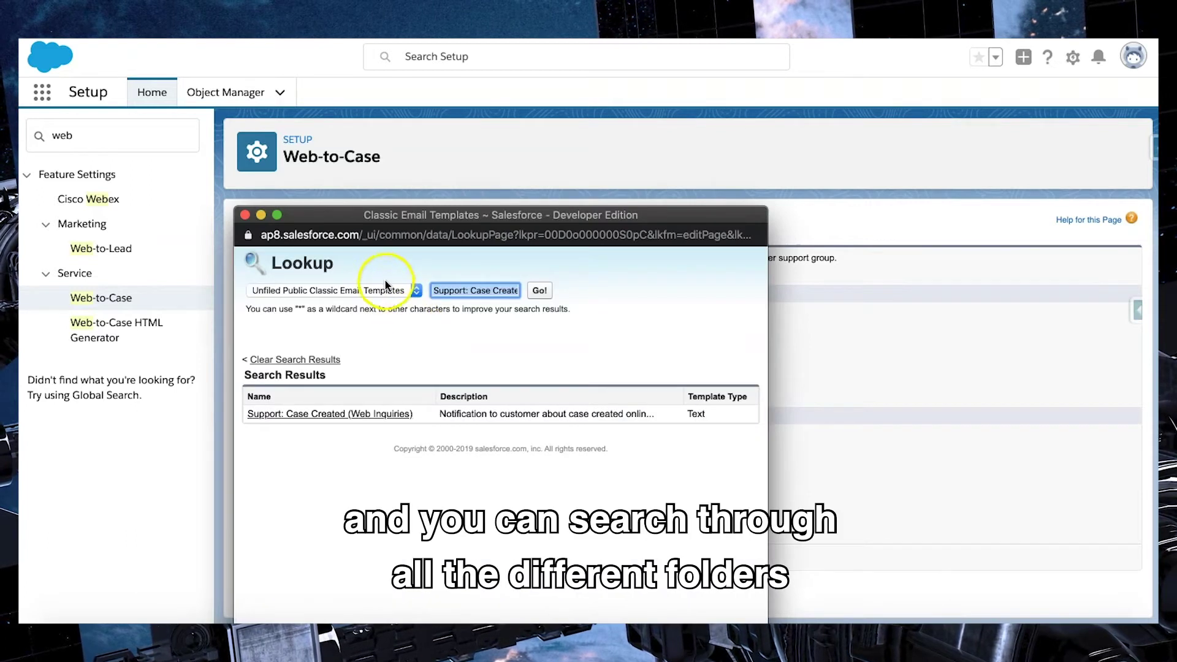
pyautogui.click(385, 291)
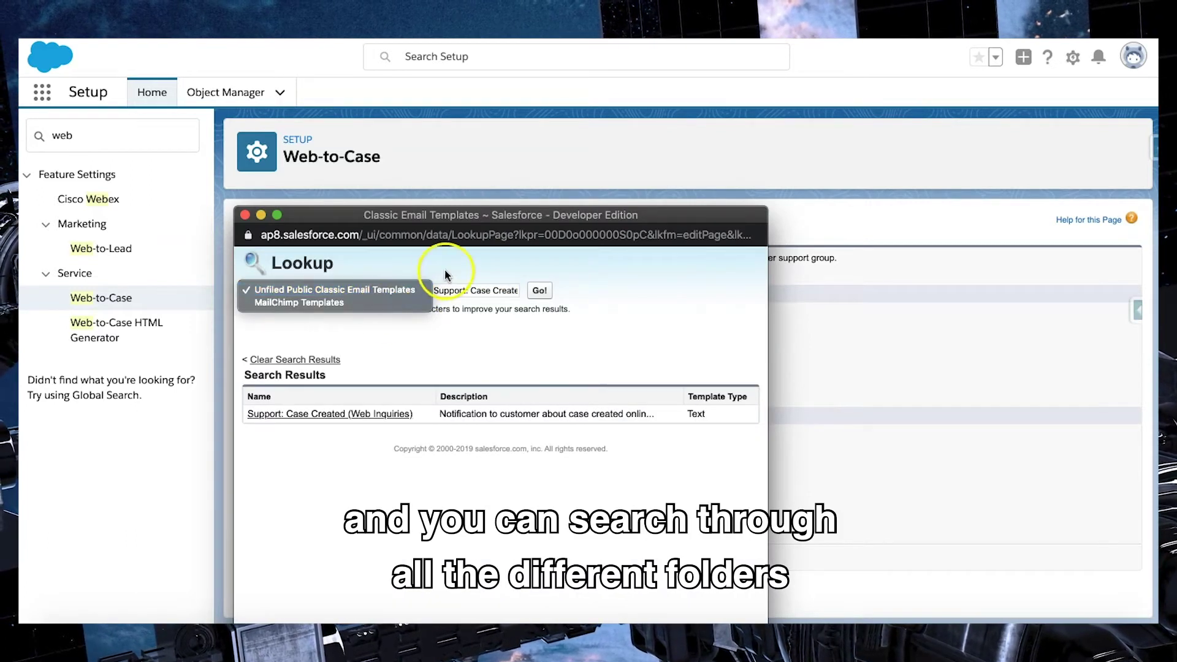
pyautogui.click(368, 290)
pyautogui.click(296, 359)
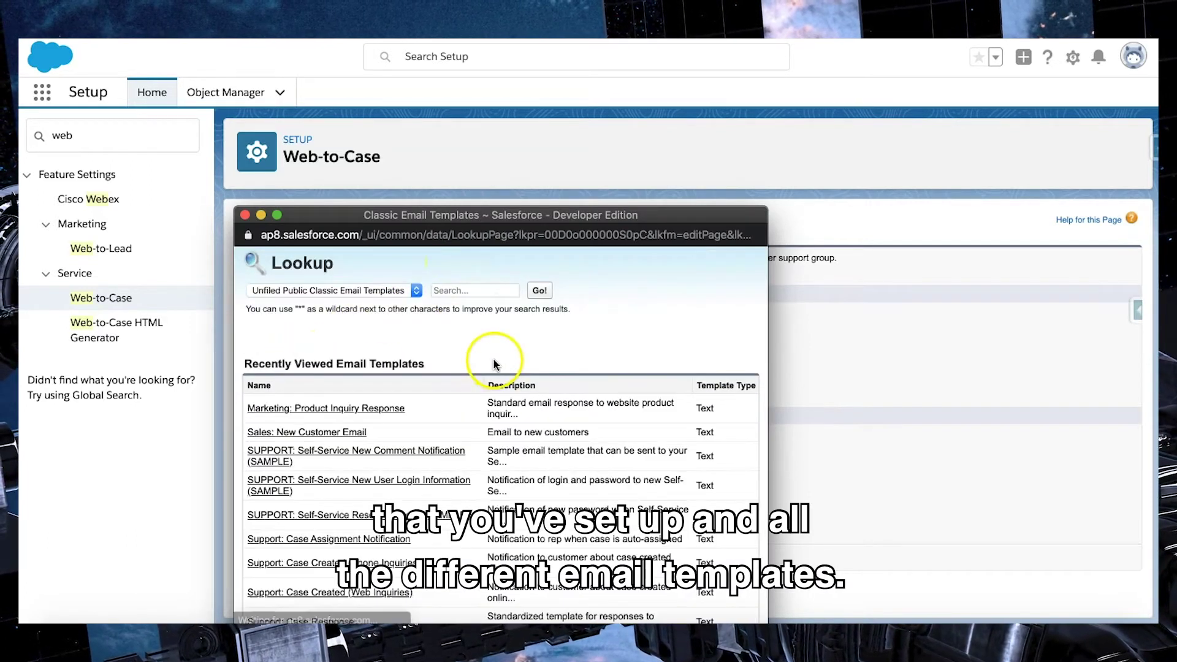
pyautogui.moveTo(461, 213); pyautogui.dragTo(484, 113)
pyautogui.scroll(-5, 452, 363)
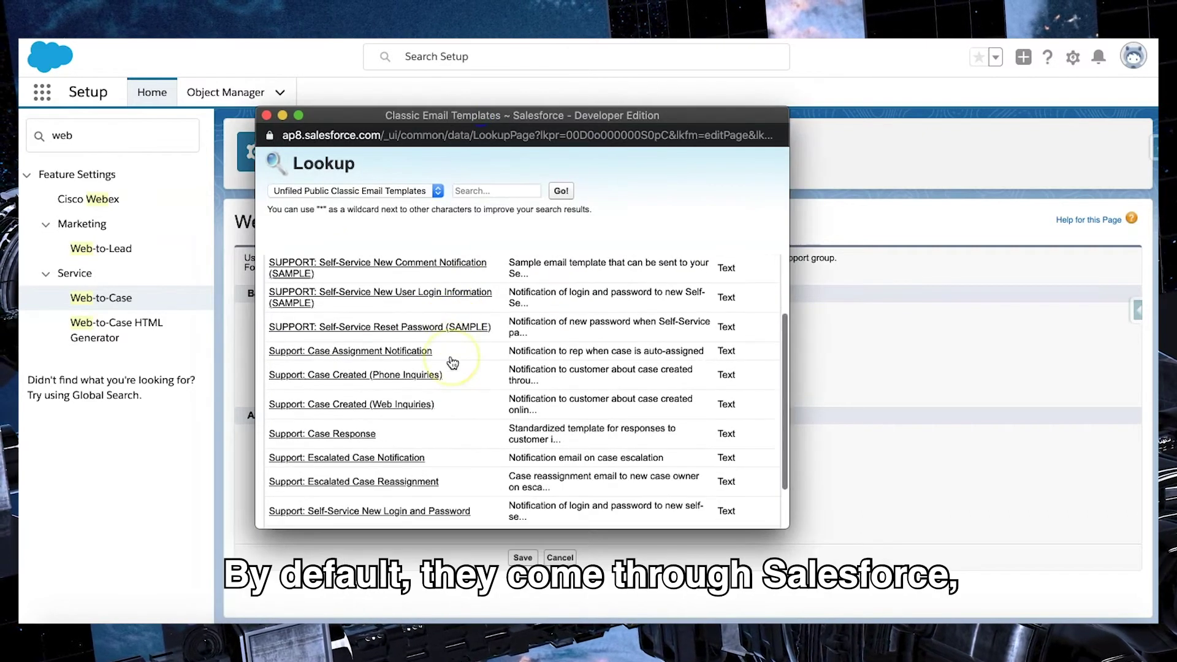
pyautogui.scroll(5, 452, 362)
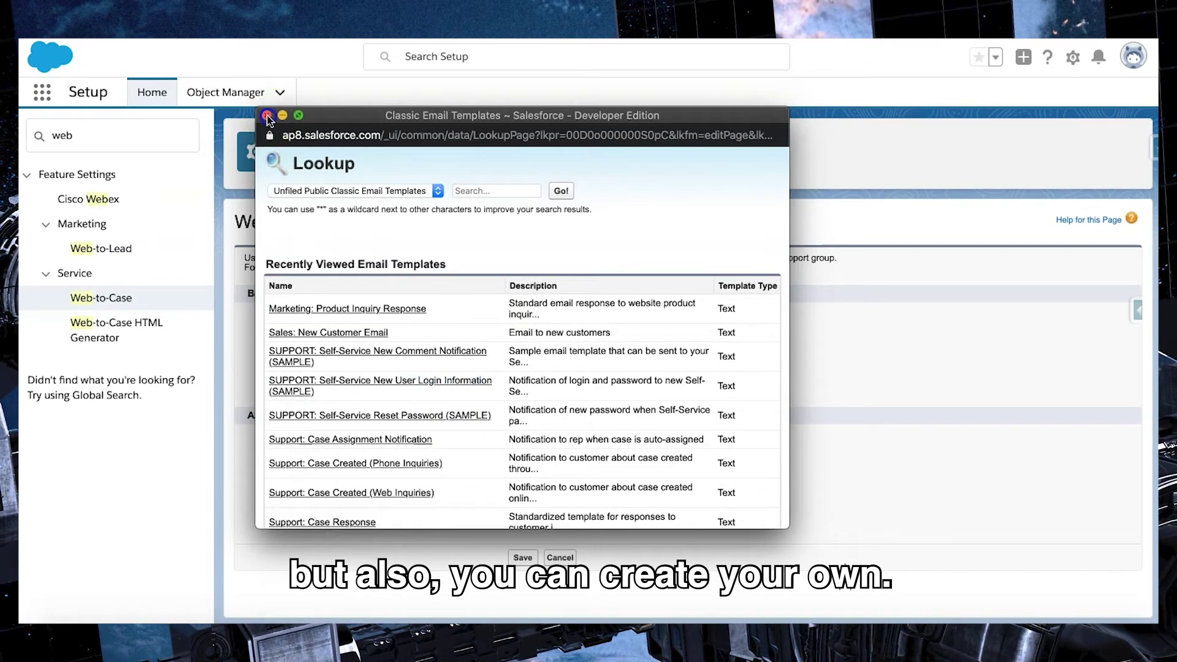
pyautogui.click(266, 115)
pyautogui.rightClick(570, 460)
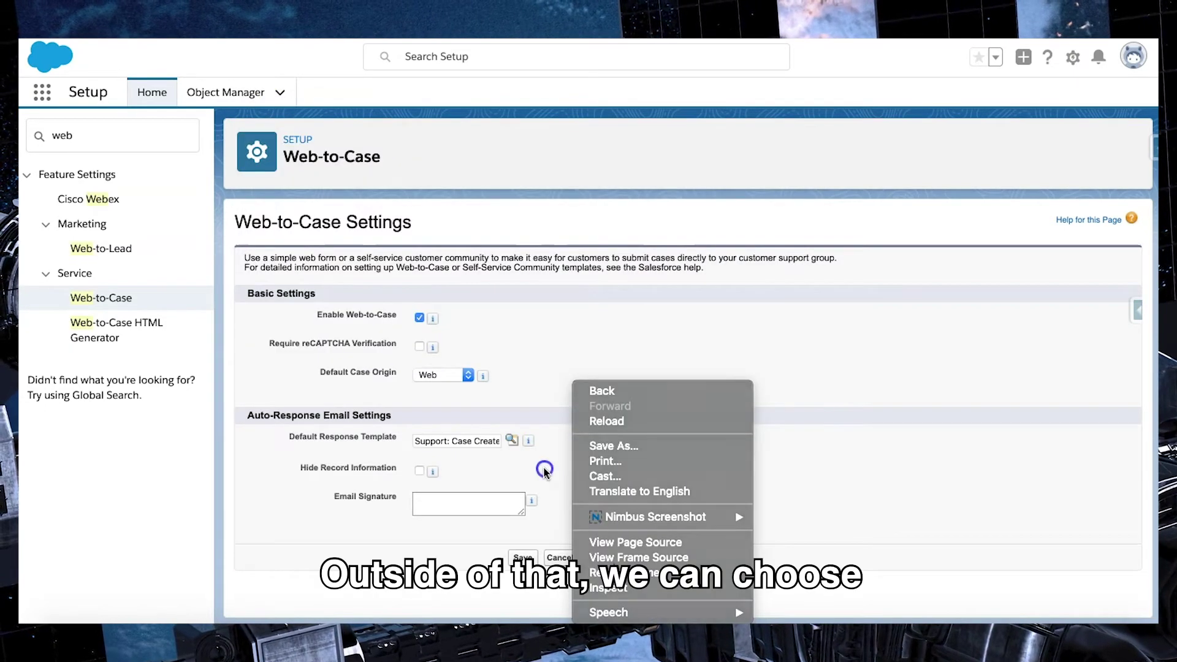
# Step: Enter your name as the email signature, leave Hide Record Information unchecked, and save
pyautogui.click(544, 467)
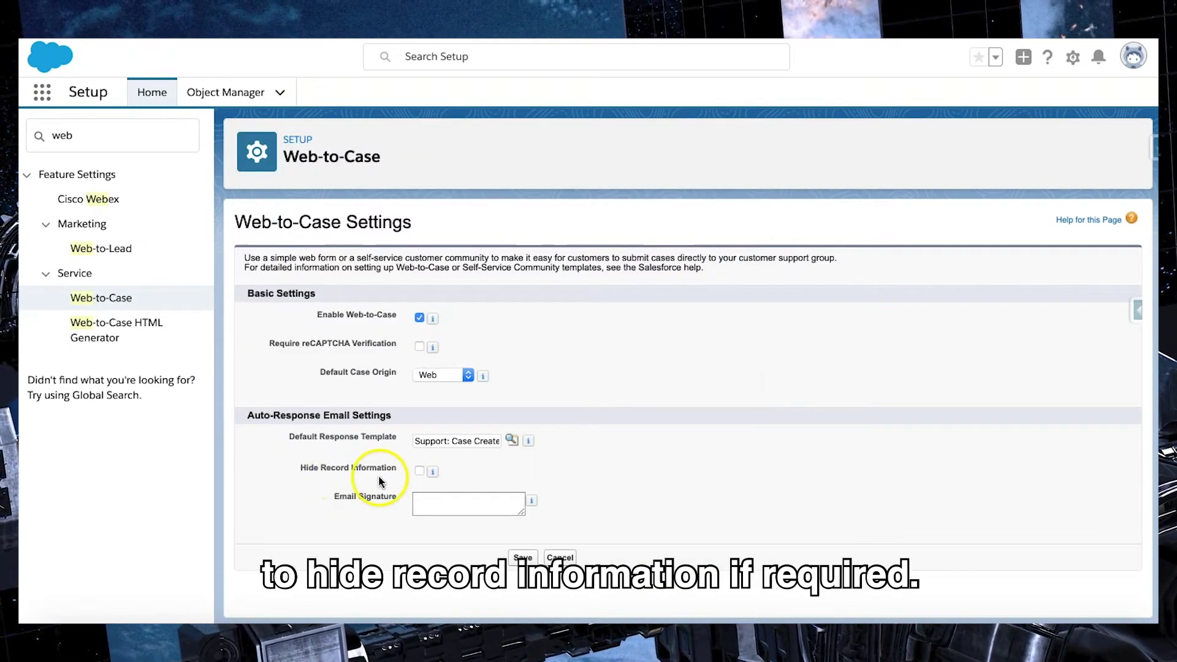
pyautogui.moveTo(432, 472)
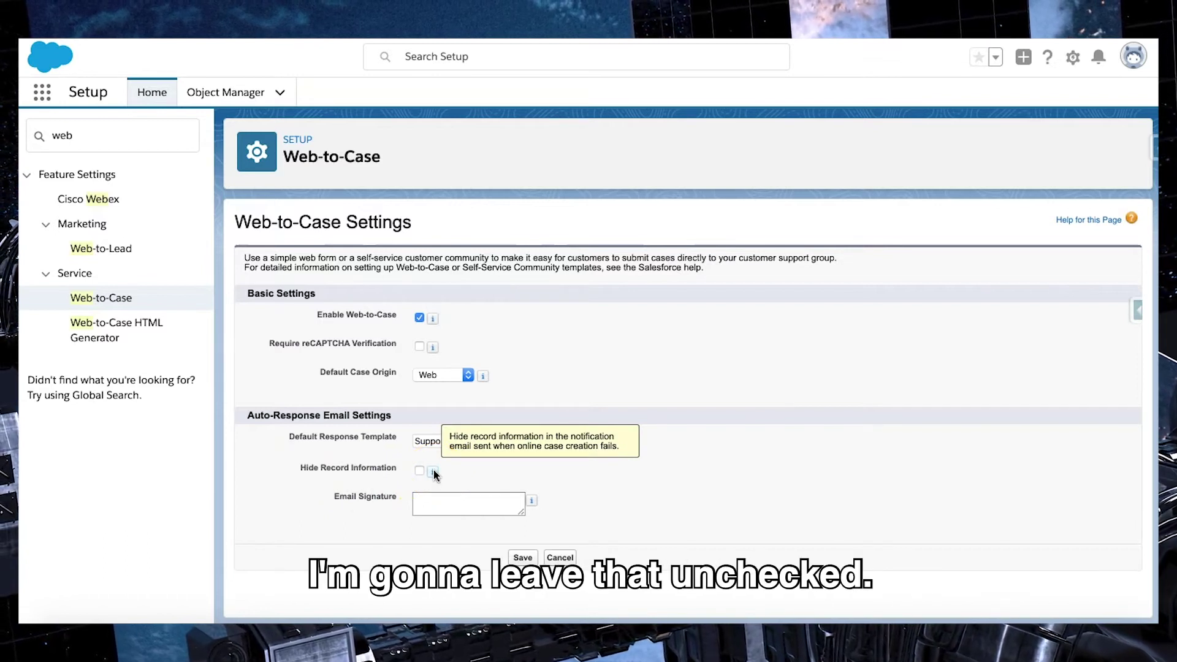
pyautogui.click(451, 496)
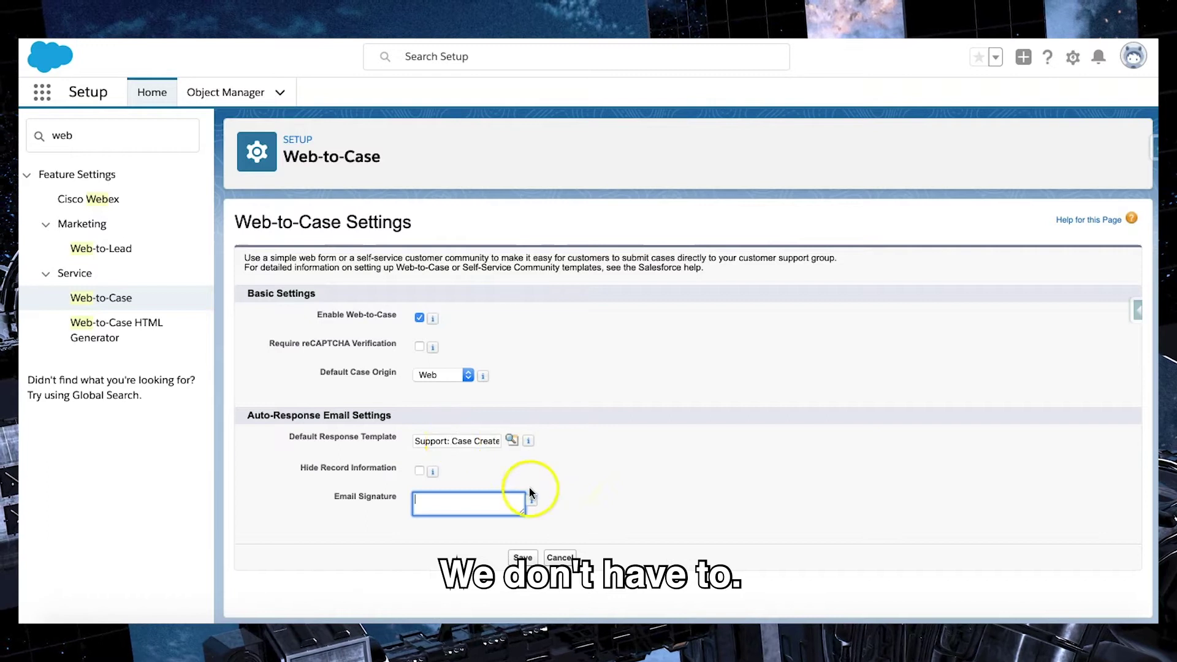
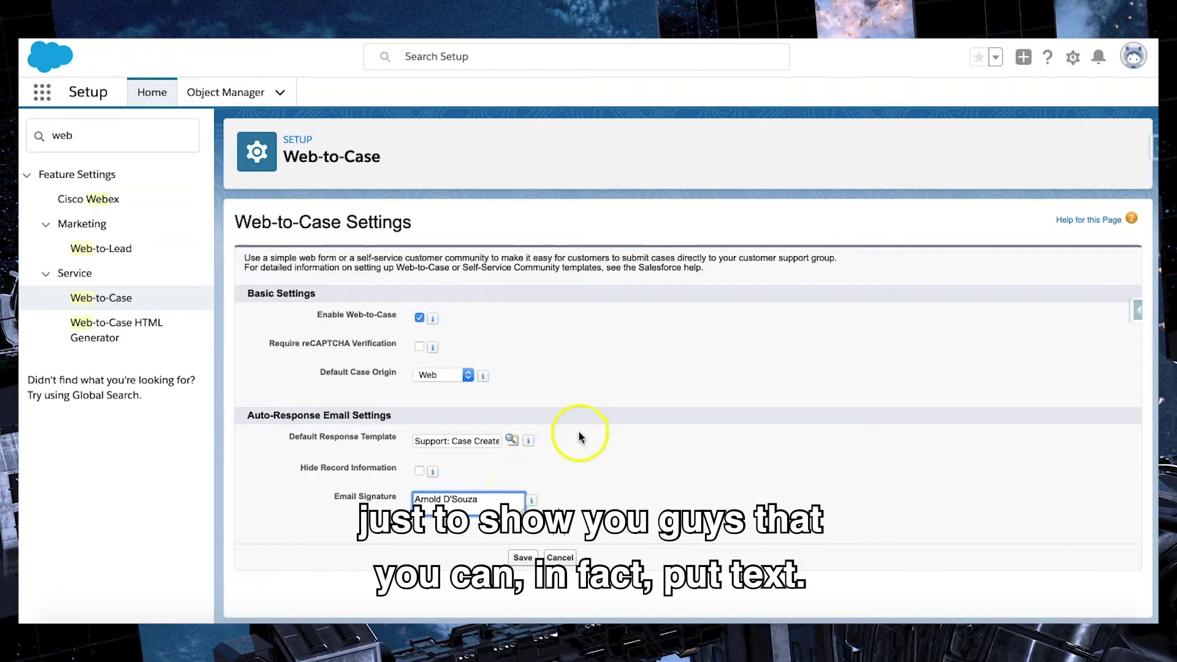
pyautogui.click(579, 434)
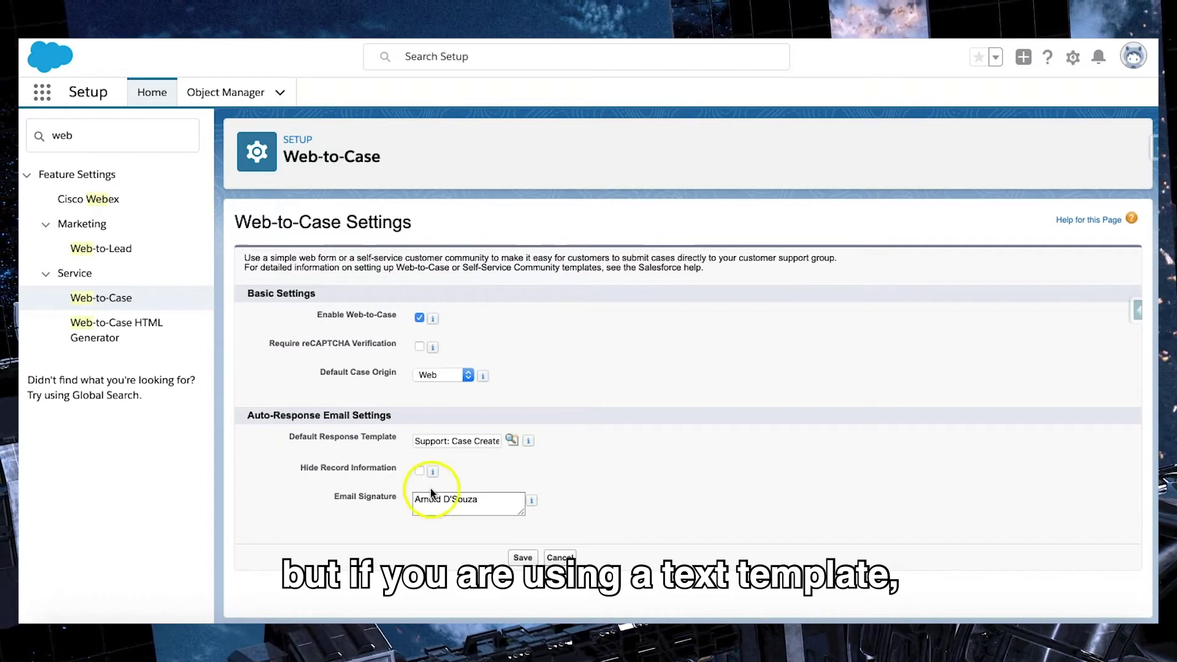
pyautogui.click(486, 502)
pyautogui.click(575, 485)
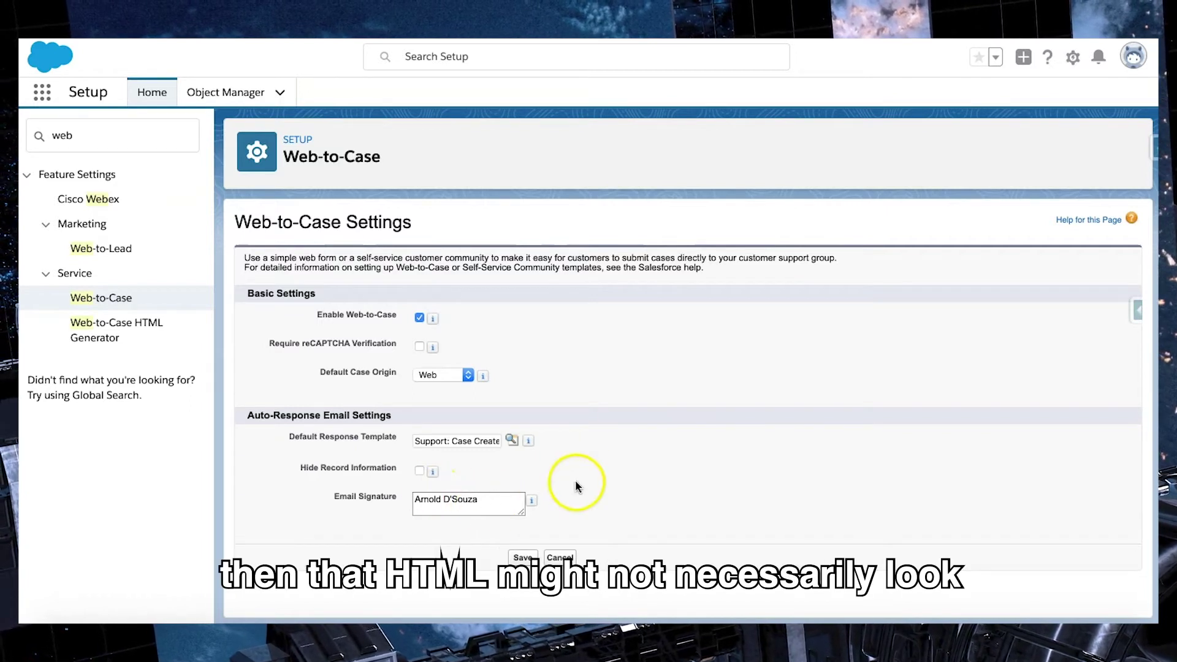
pyautogui.click(544, 441)
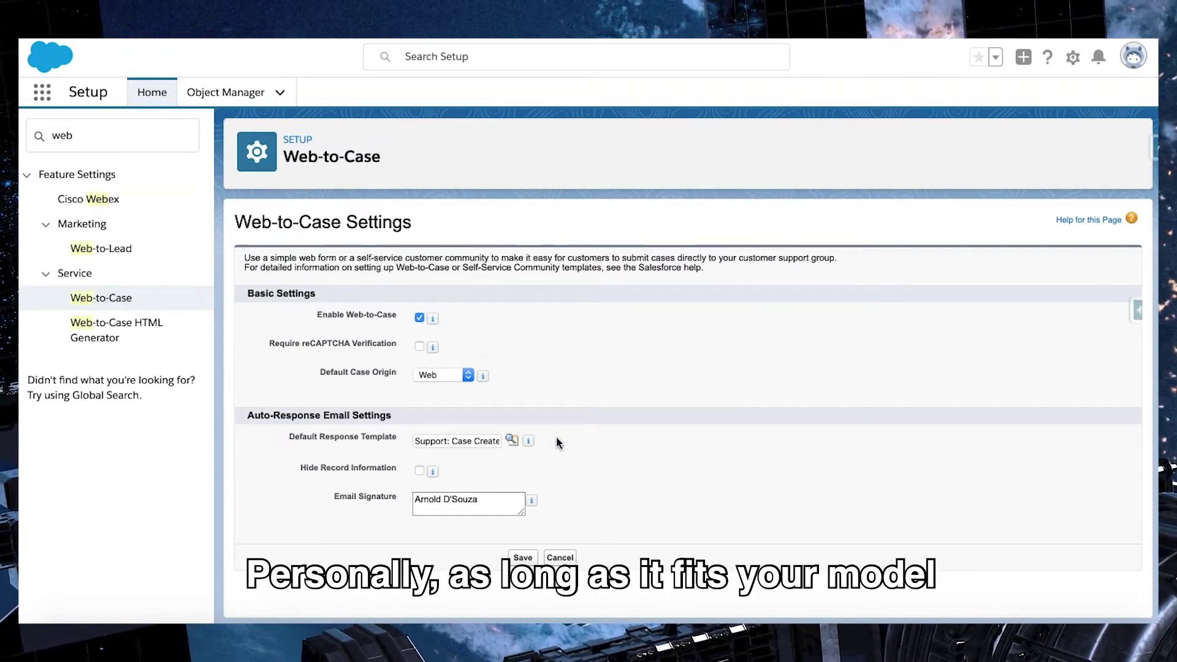
pyautogui.click(524, 559)
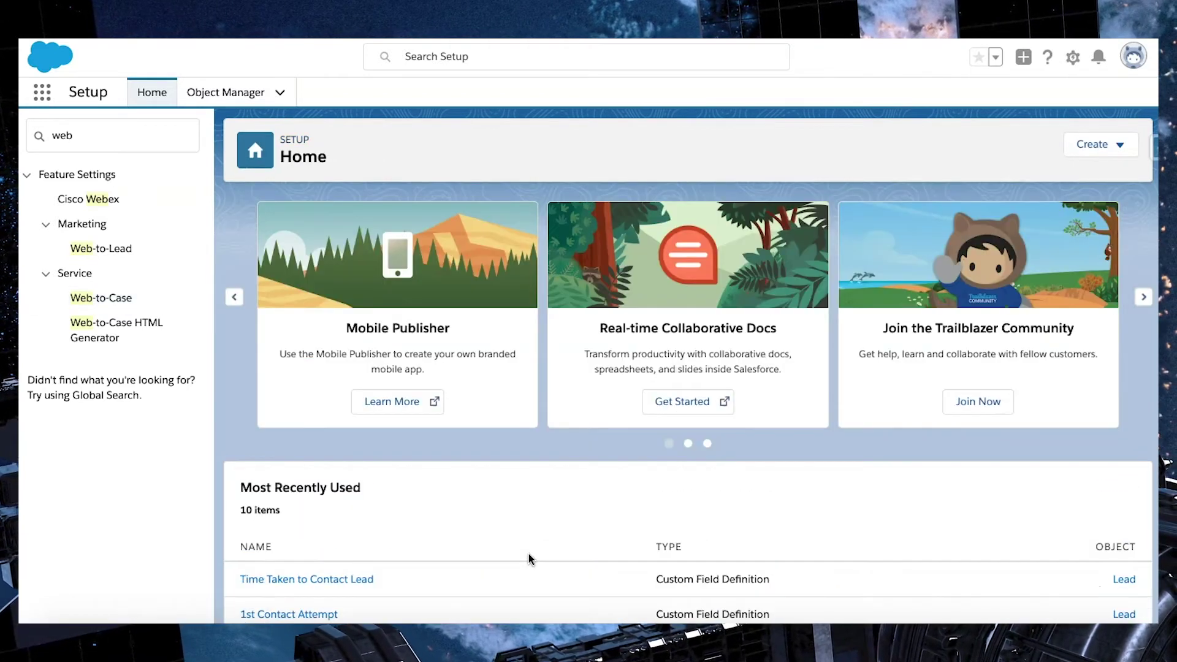
pyautogui.click(579, 154)
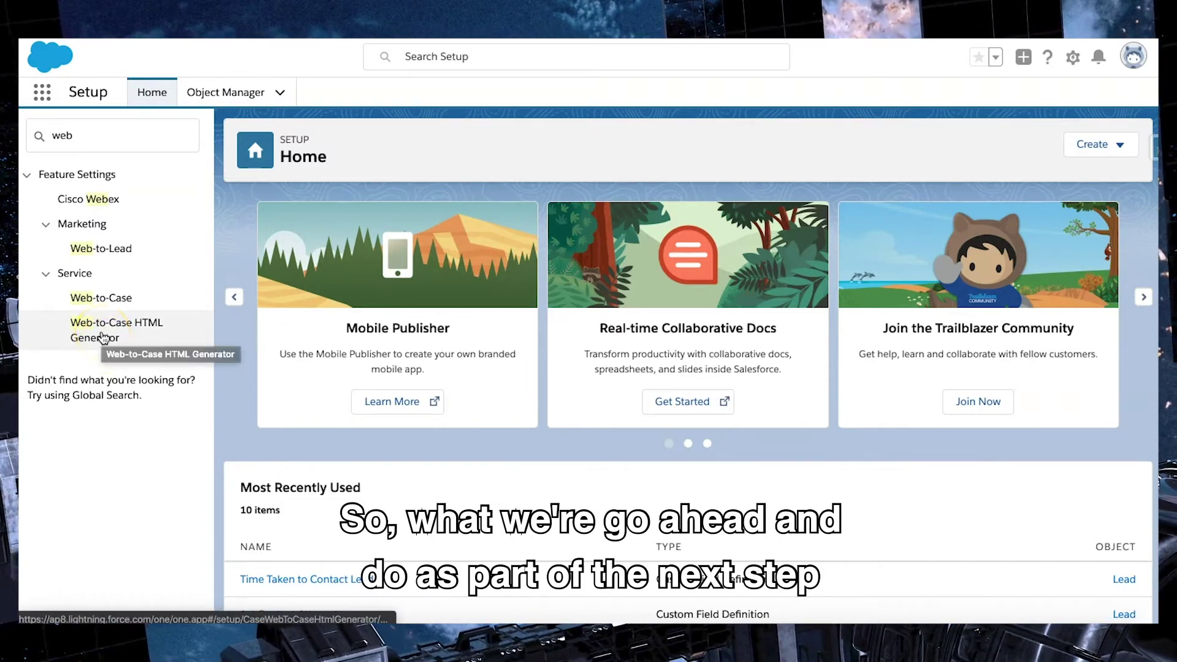
# Step: Open the Web-to-Case HTML Generator and browse the Available Fields list
pyautogui.click(86, 334)
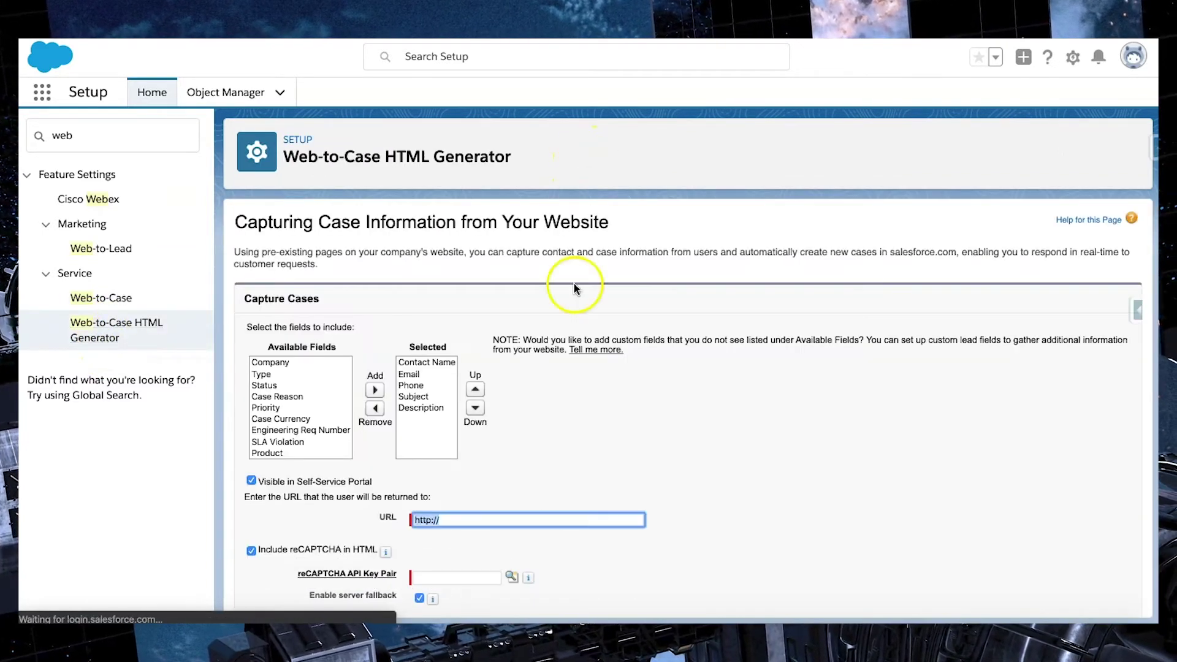
pyautogui.scroll(-2, 533, 388)
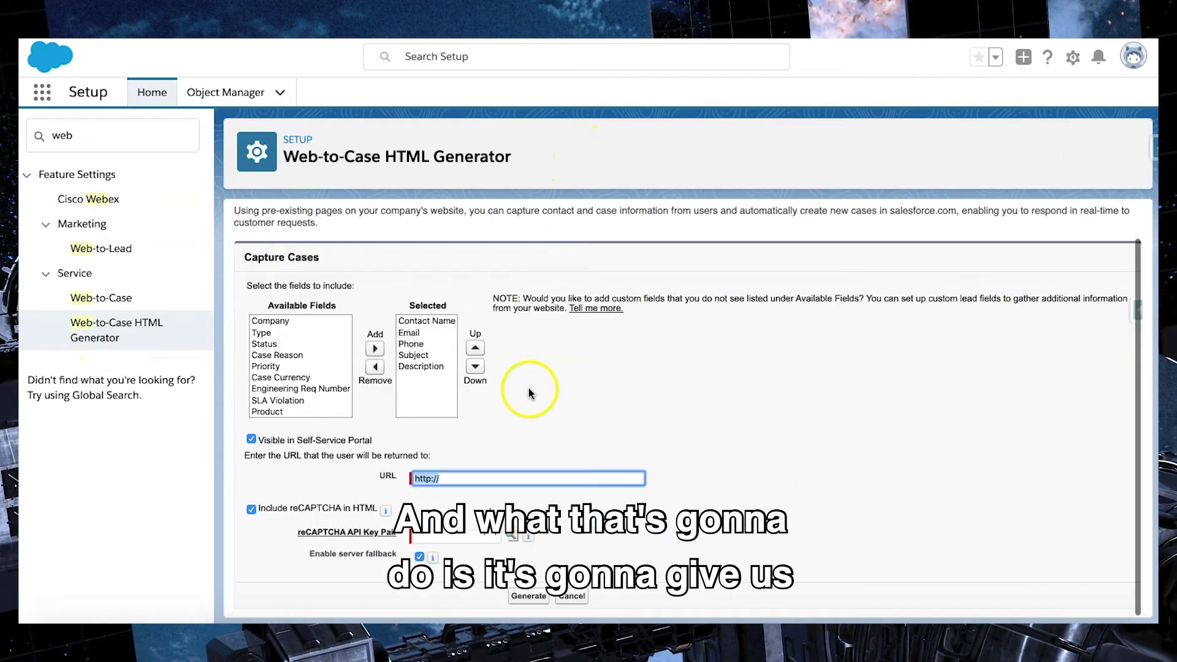
pyautogui.click(309, 321)
pyautogui.scroll(-1, 313, 343)
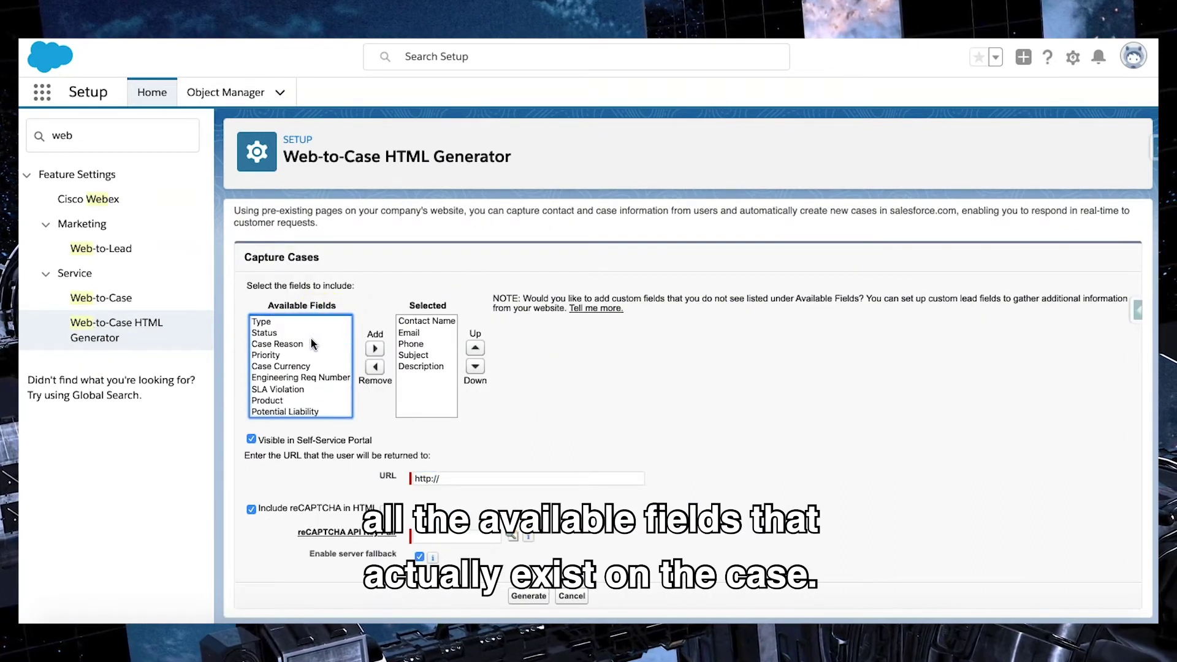
pyautogui.scroll(1, 312, 343)
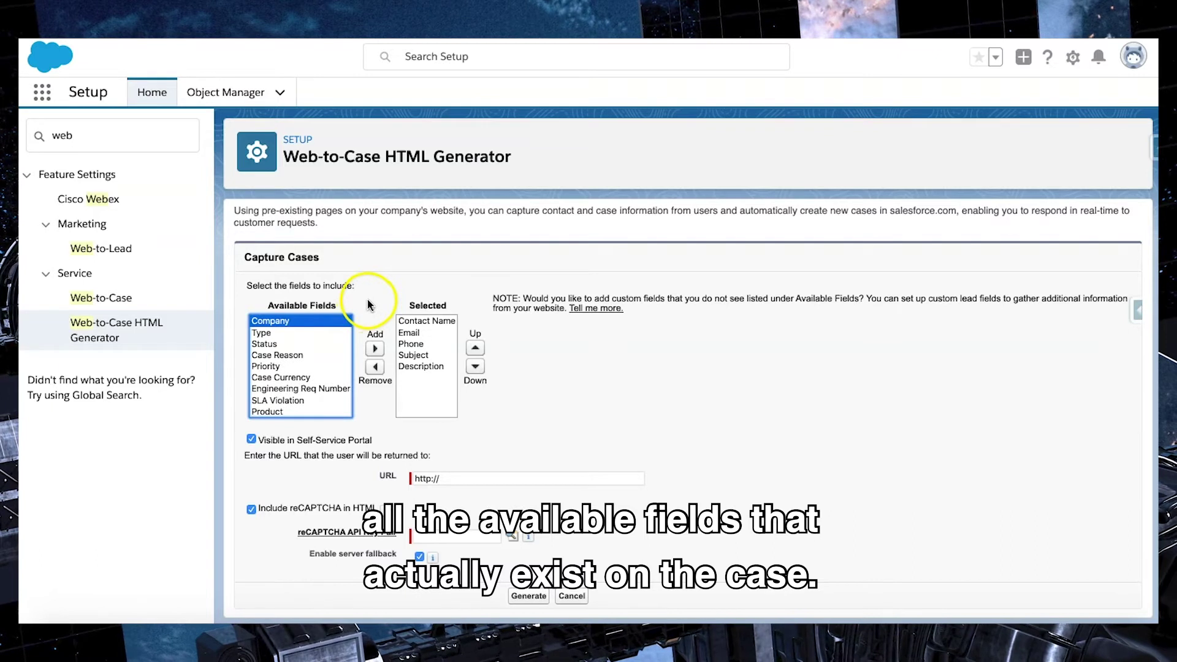
pyautogui.click(371, 306)
pyautogui.click(314, 323)
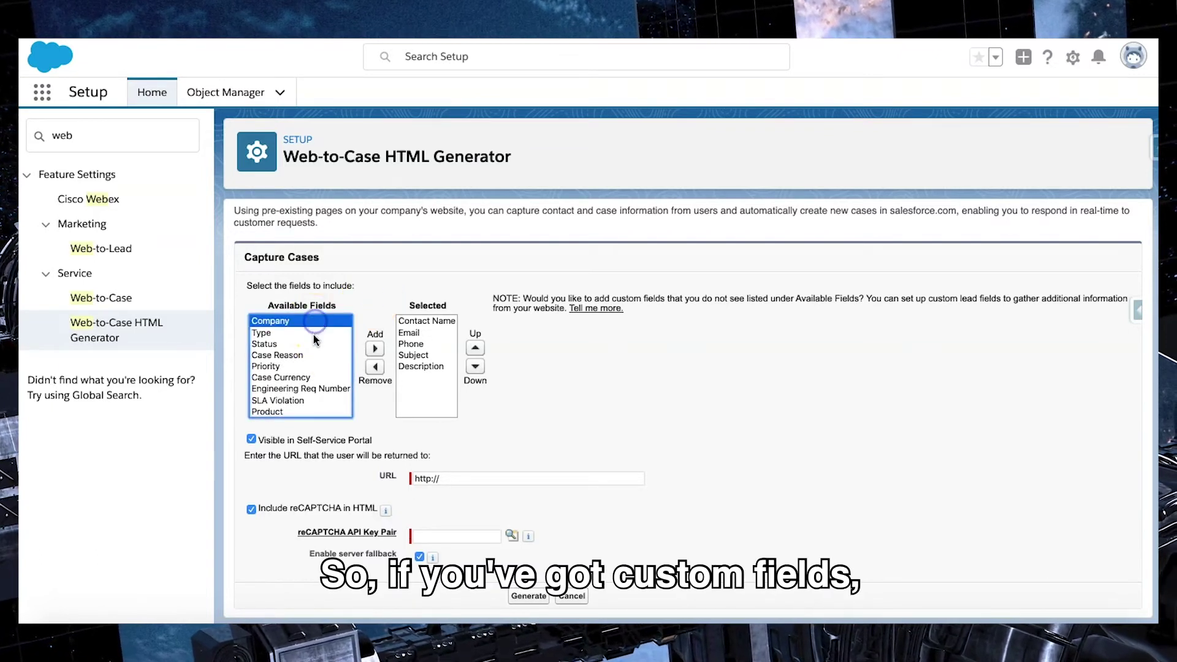
pyautogui.scroll(-1, 312, 347)
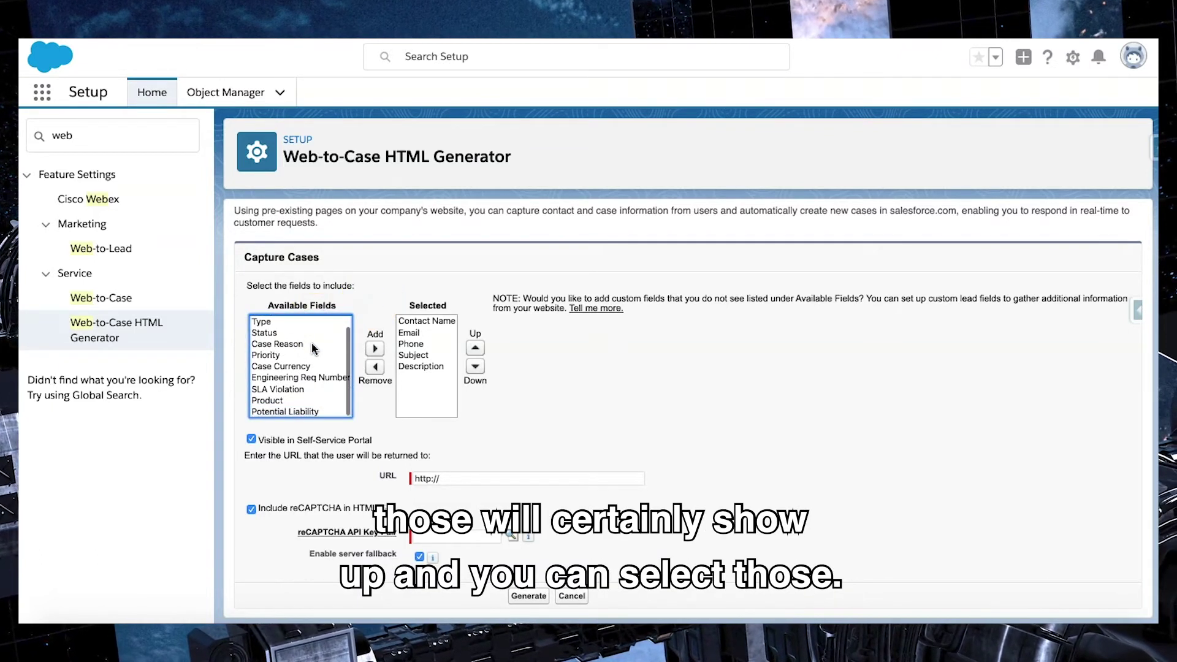
pyautogui.scroll(1, 312, 347)
pyautogui.click(314, 323)
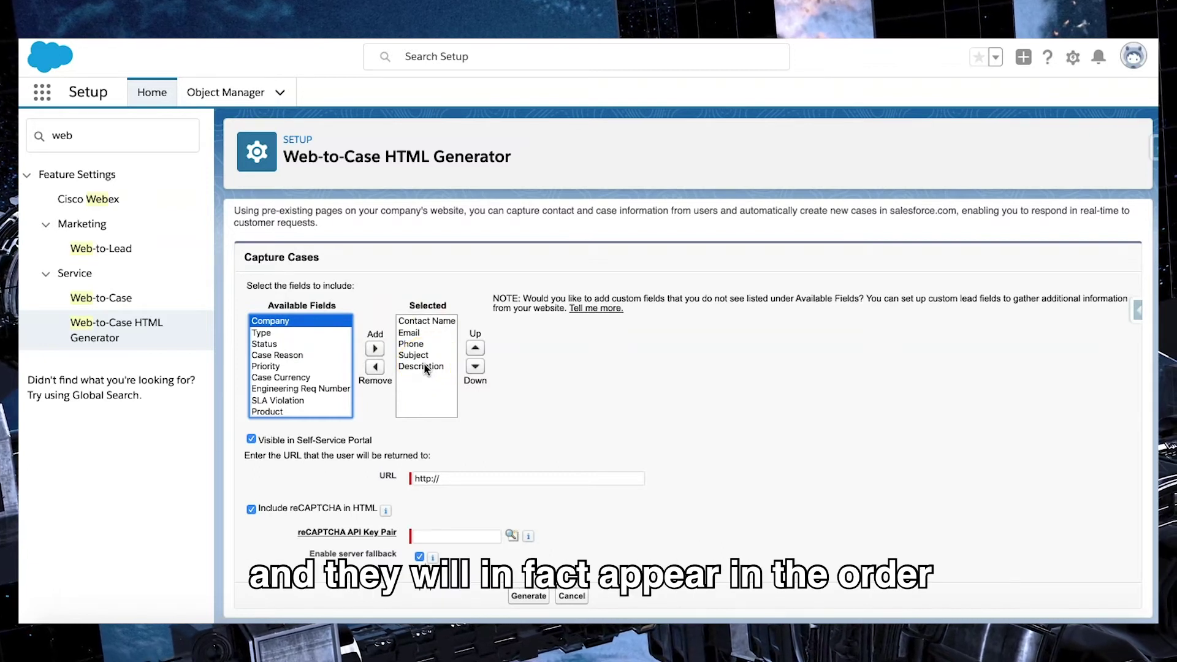
pyautogui.click(473, 302)
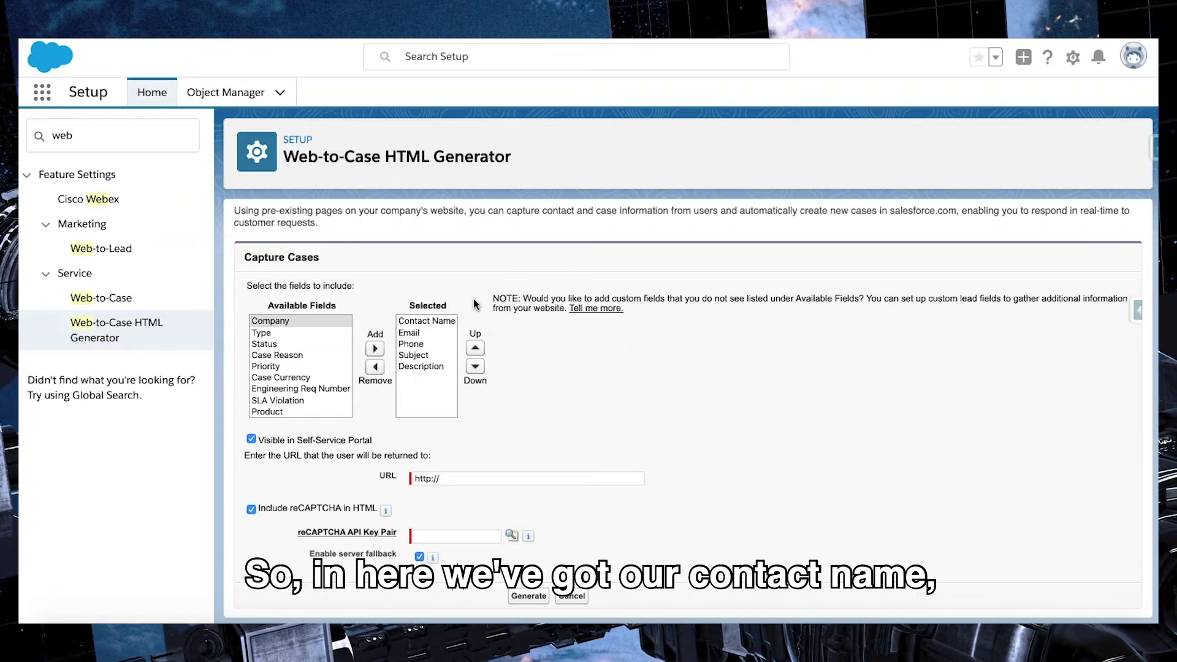
# Step: Review the selected fields, from Contact Name down to Description
pyautogui.click(445, 322)
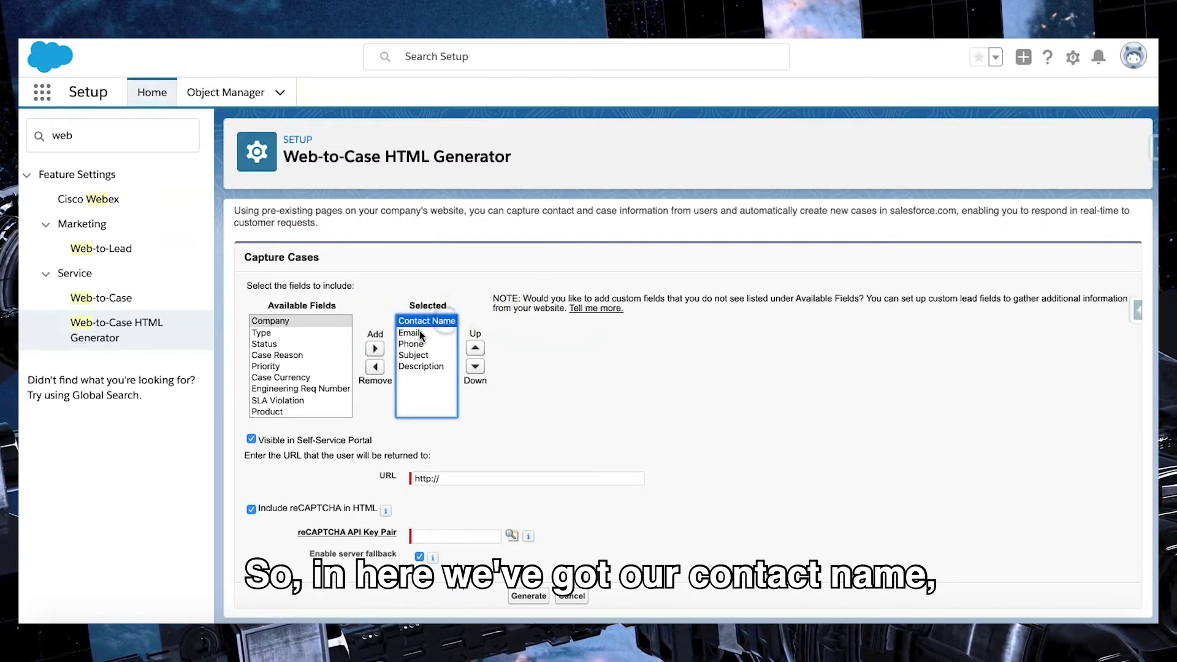
pyautogui.click(440, 333)
pyautogui.click(438, 343)
pyautogui.click(438, 355)
pyautogui.click(439, 366)
pyautogui.click(523, 370)
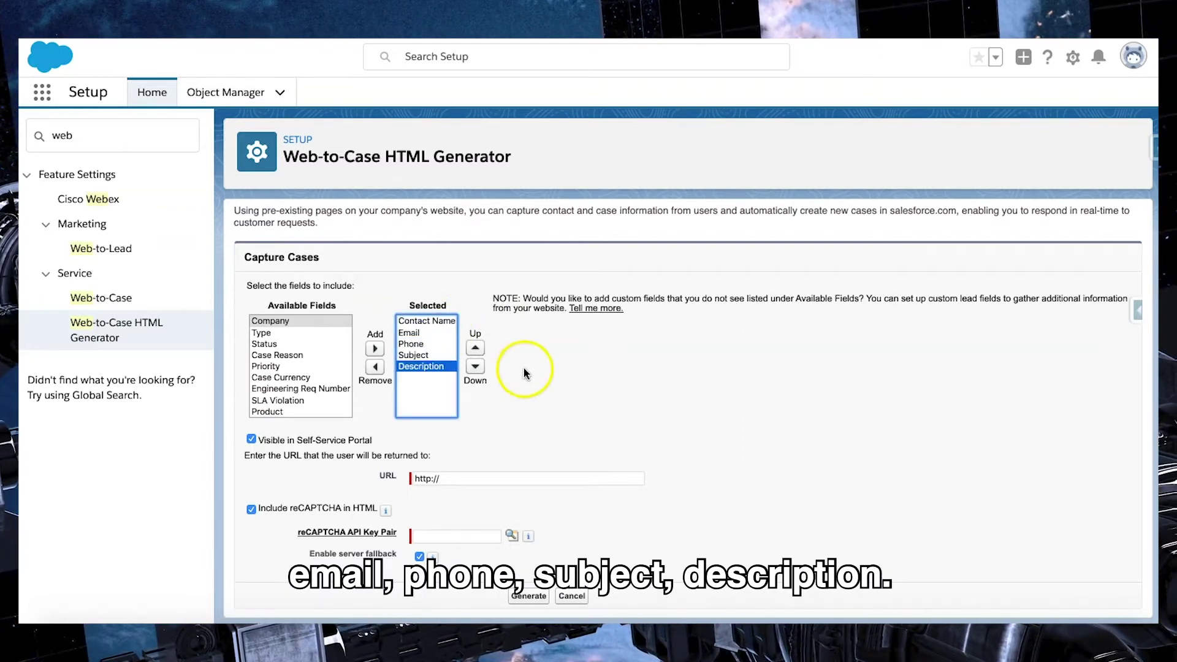
pyautogui.click(500, 344)
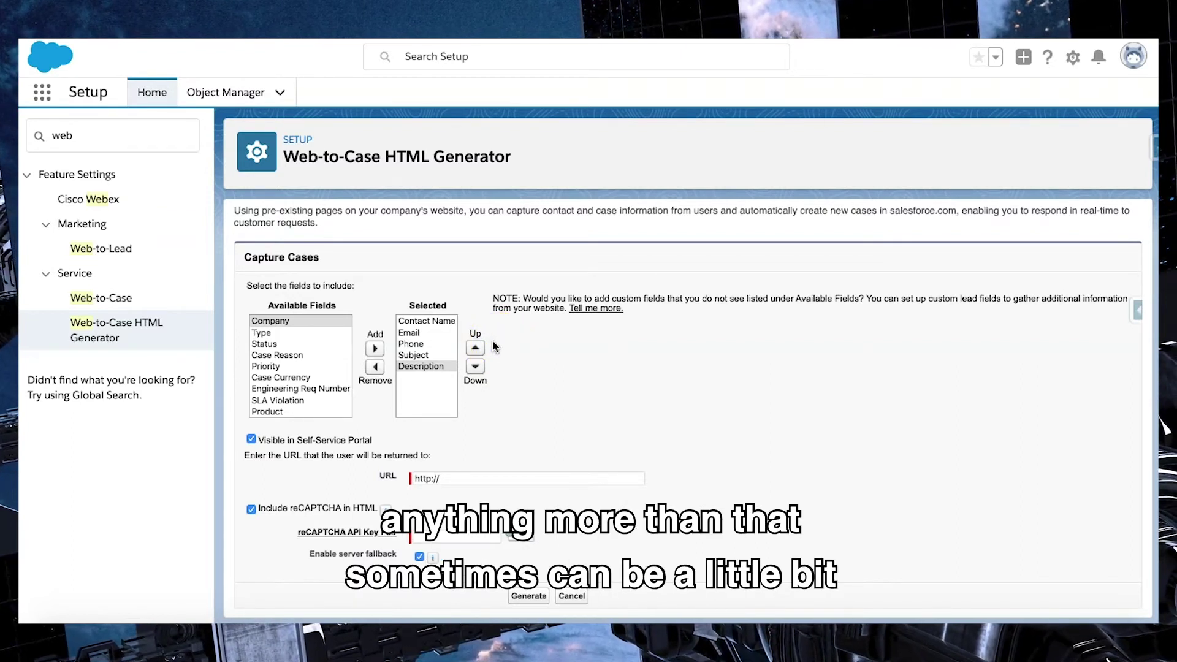
pyautogui.click(493, 346)
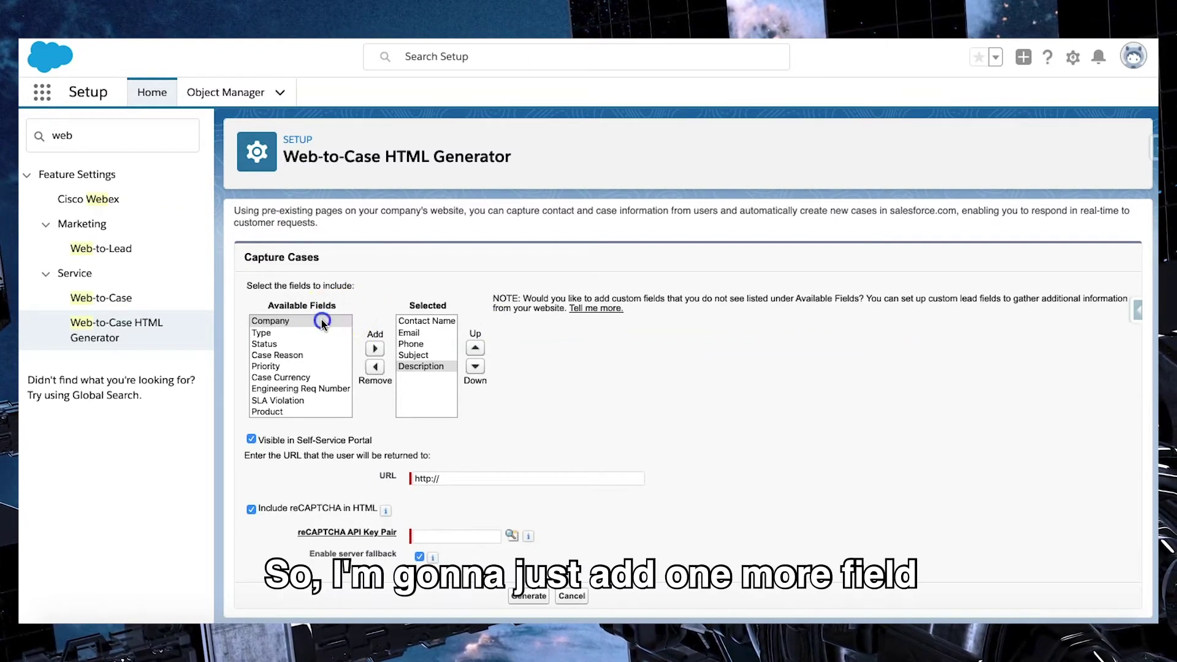
# Step: Add Company to the selected fields and move it up twice to follow Phone
pyautogui.click(321, 320)
pyautogui.click(374, 350)
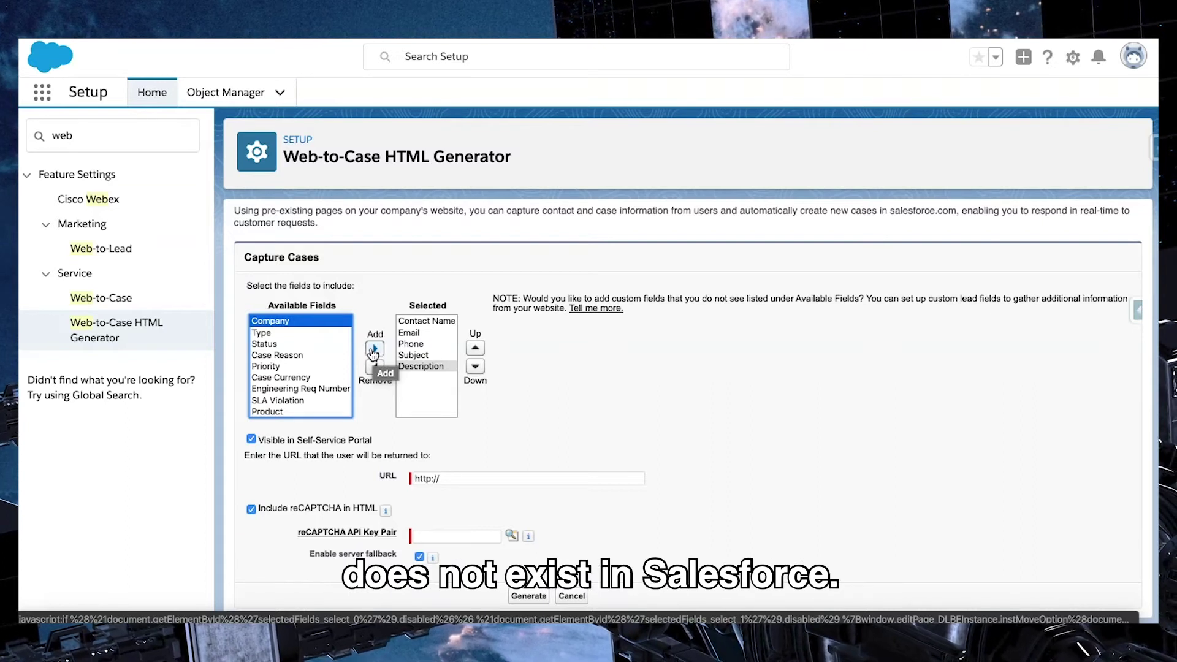
pyautogui.click(374, 350)
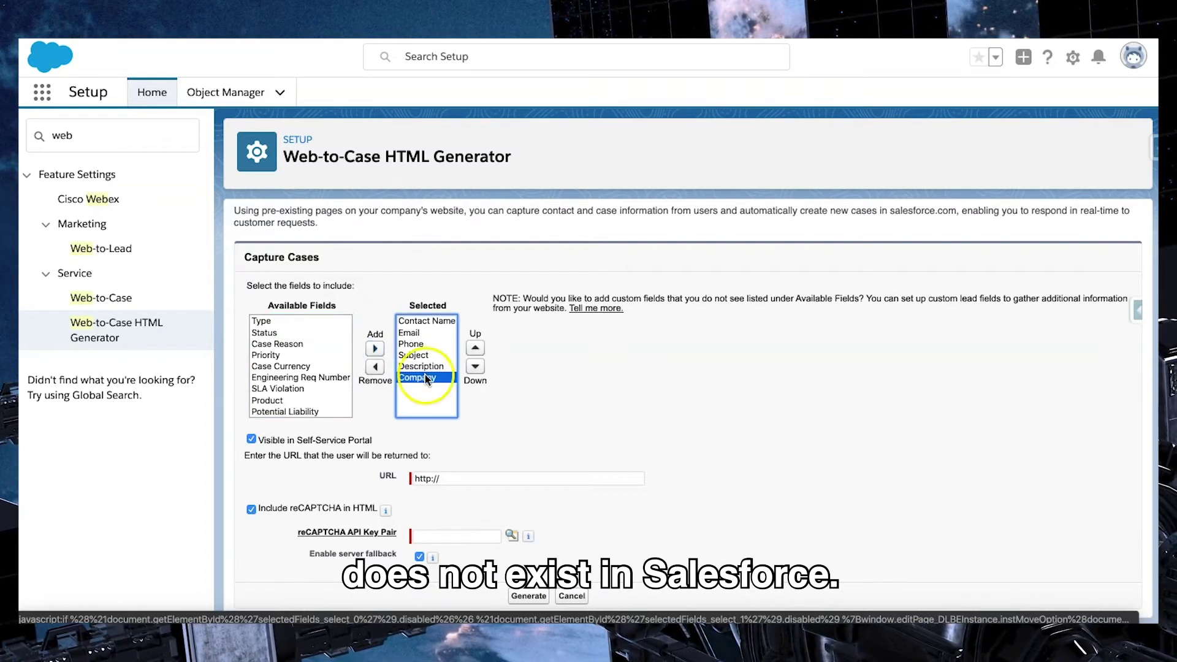
pyautogui.click(474, 348)
pyautogui.click(473, 348)
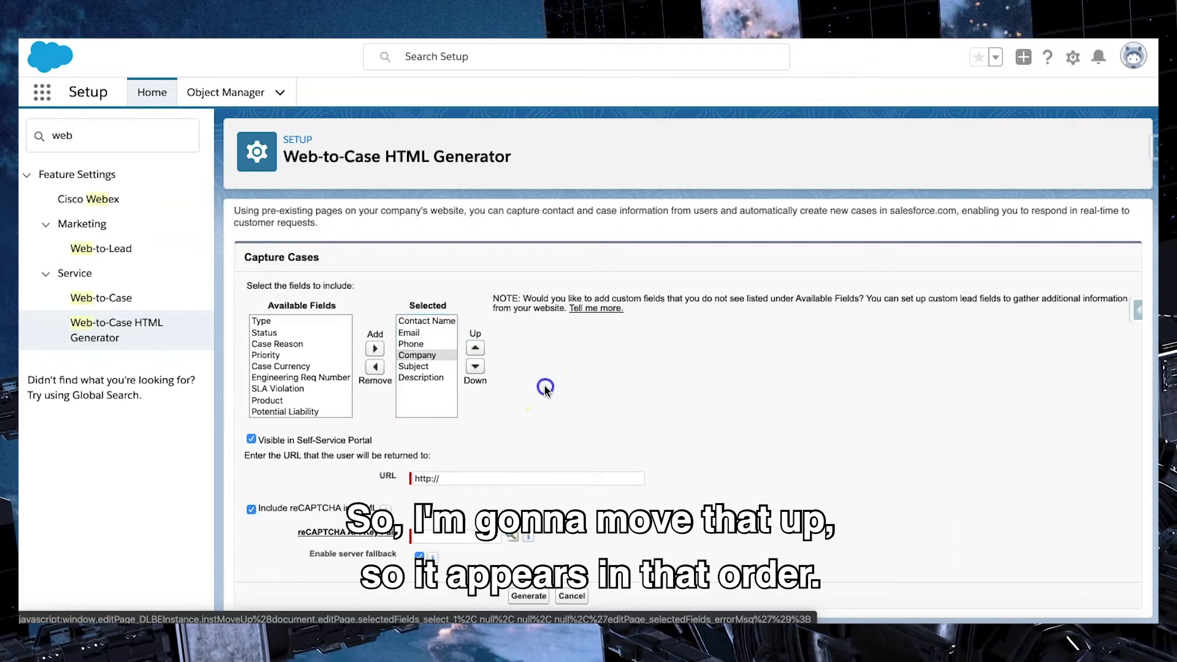
pyautogui.click(518, 493)
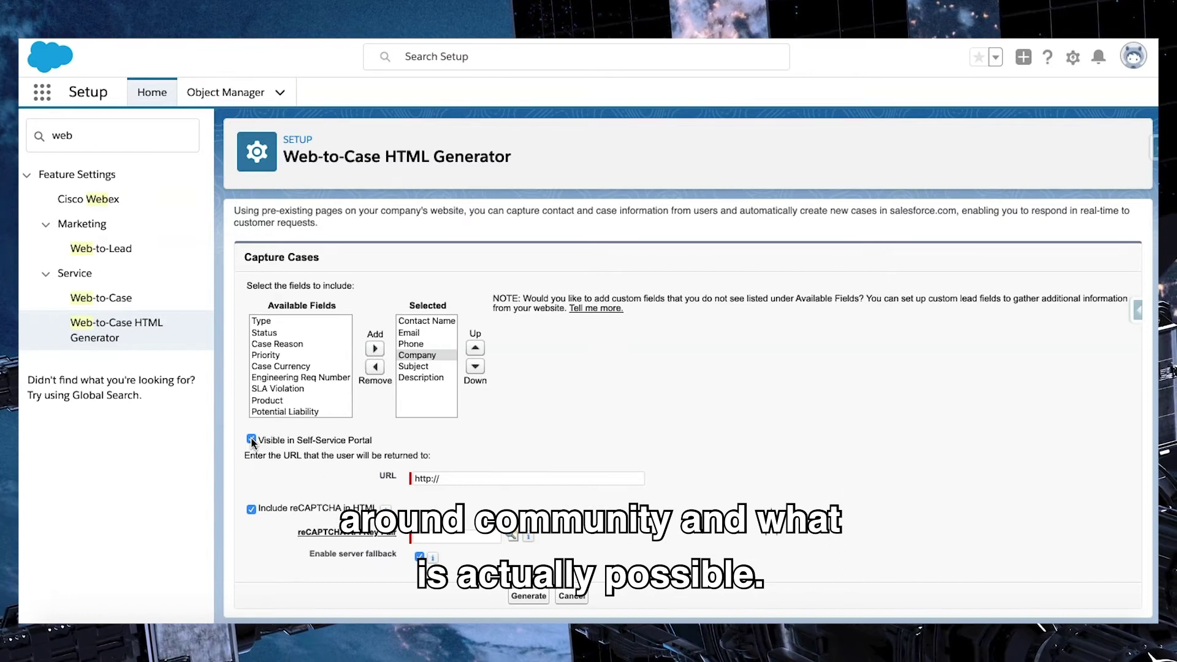
pyautogui.click(251, 440)
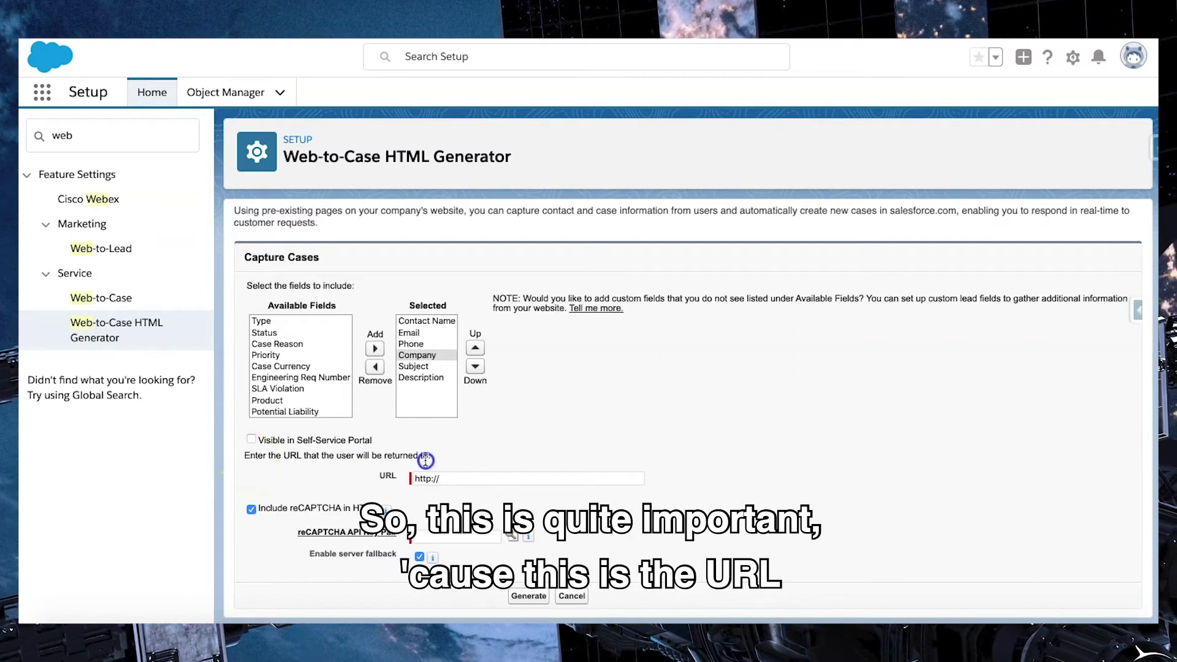
pyautogui.click(463, 477)
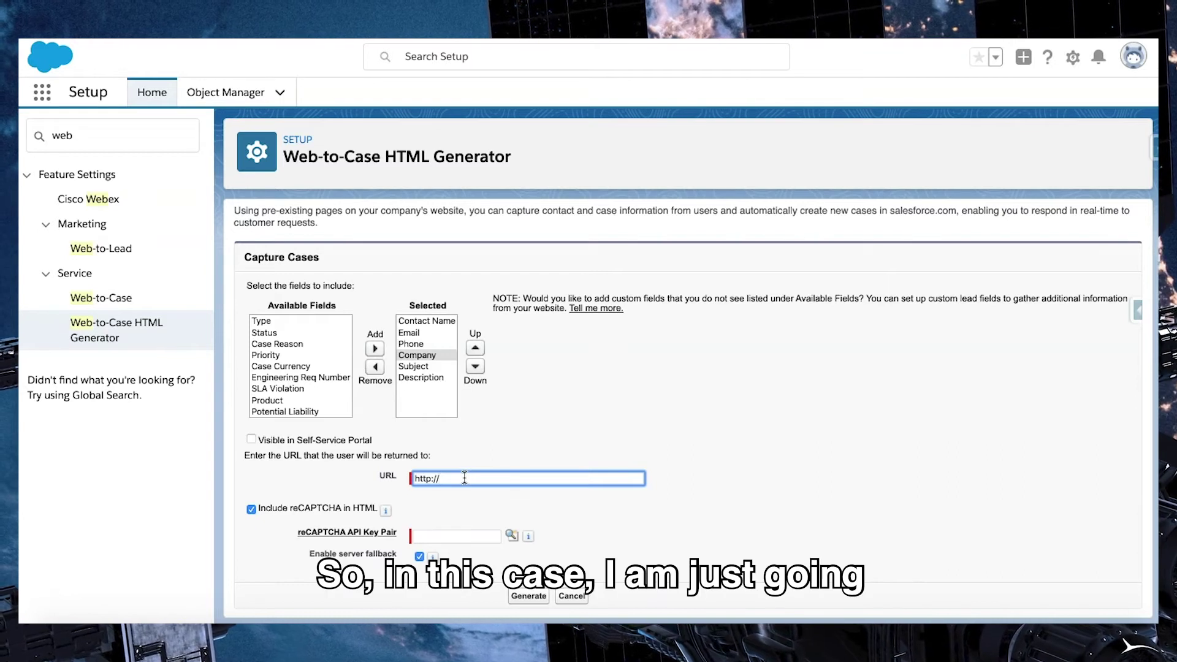
pyautogui.write('tintheclouds.com')
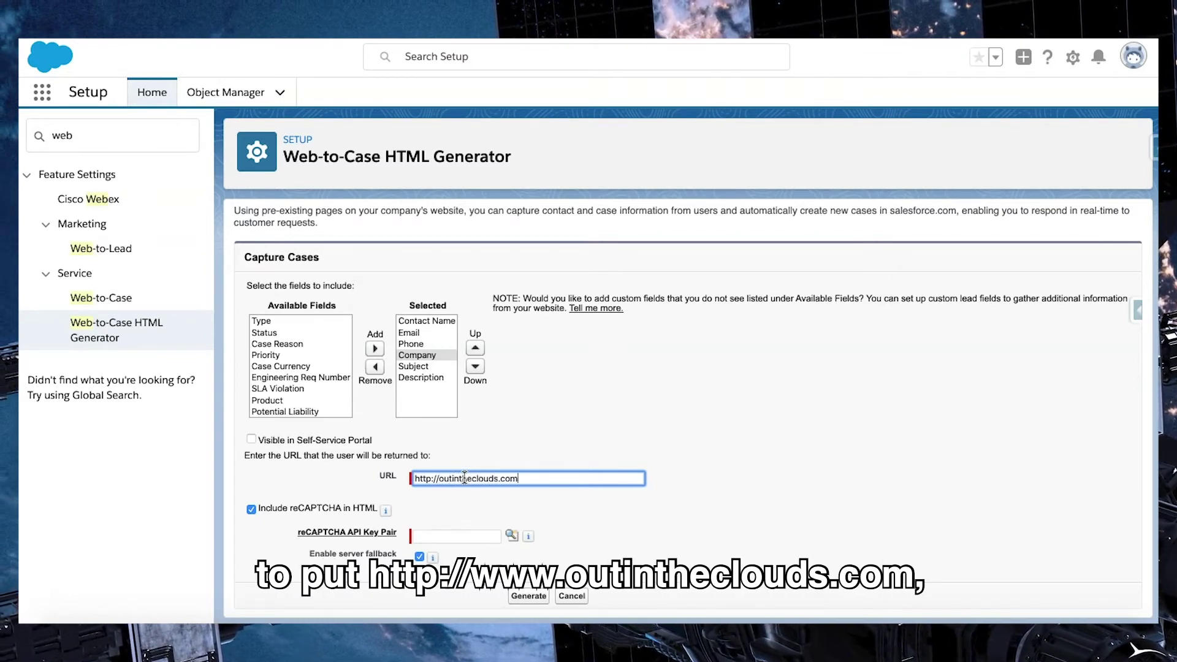
pyautogui.click(433, 479)
pyautogui.write('s')
pyautogui.click(540, 439)
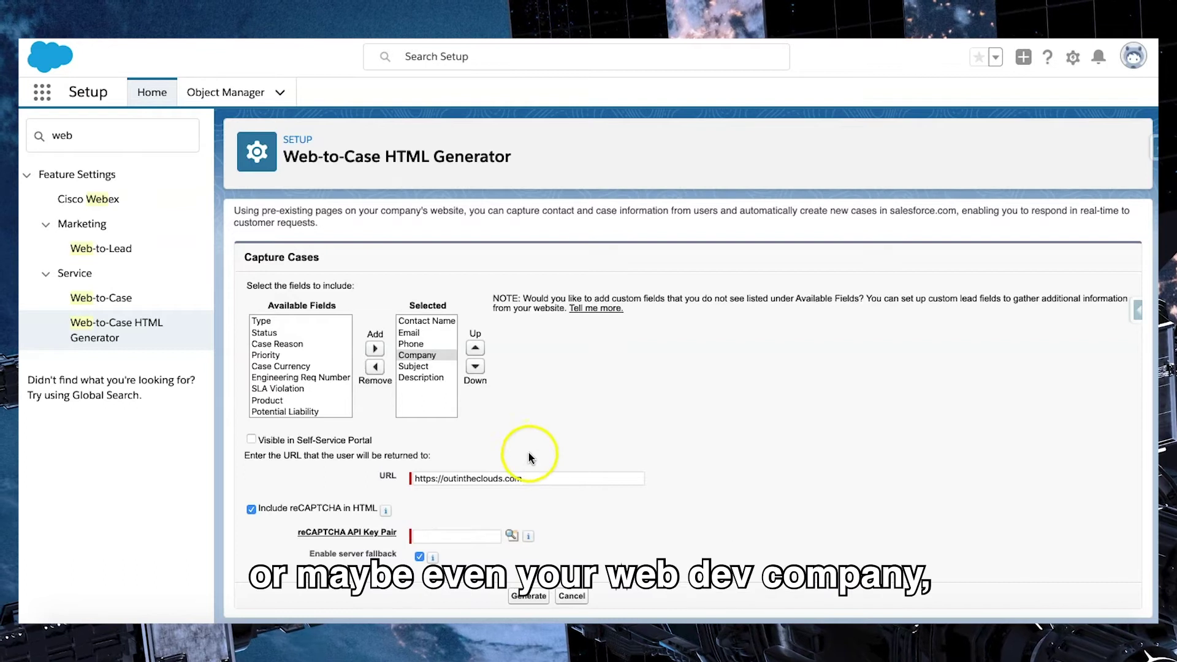
pyautogui.click(525, 450)
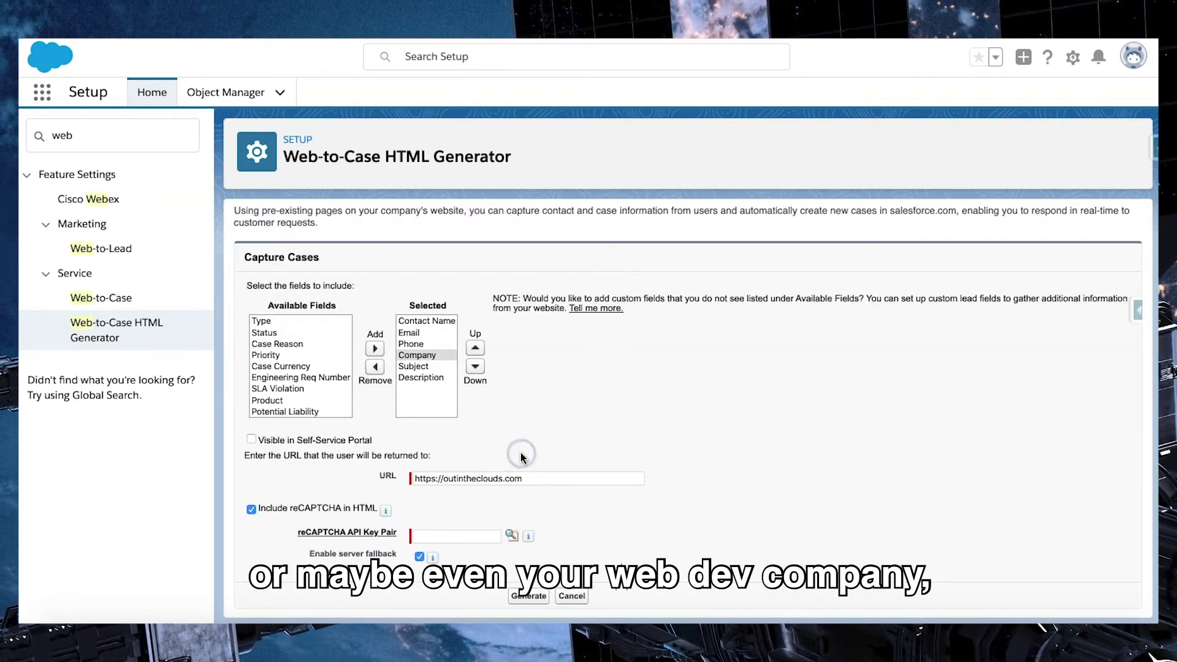
pyautogui.click(527, 478)
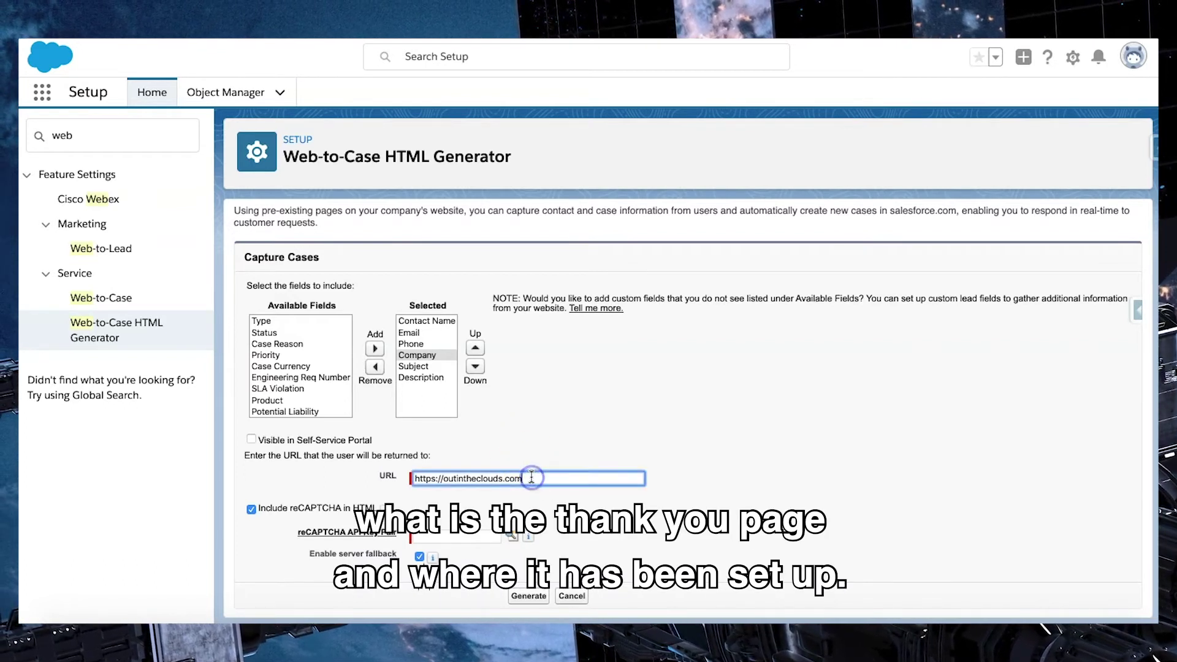
pyautogui.write('/thank-y')
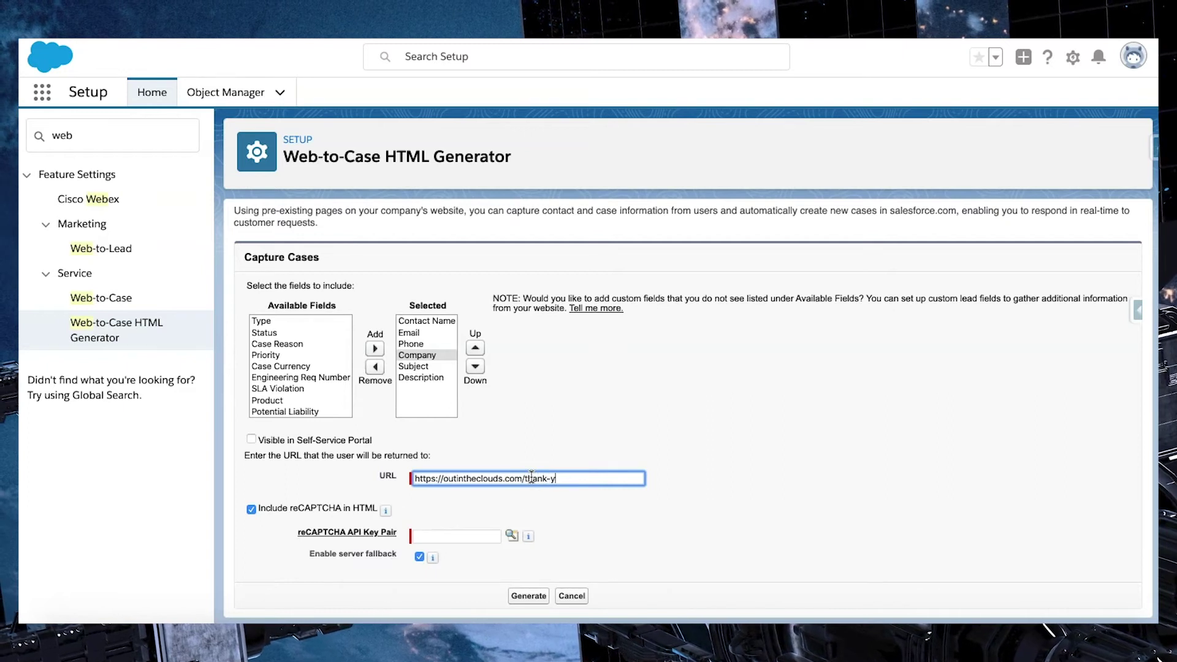
pyautogui.write('ou')
pyautogui.click(538, 481)
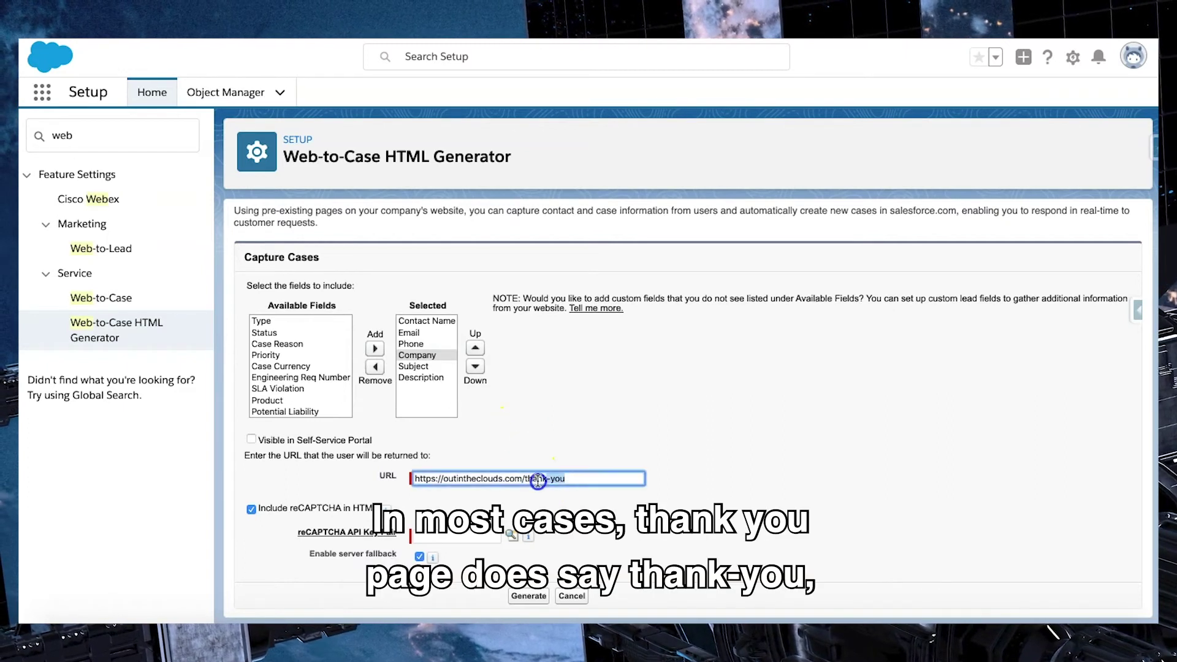
pyautogui.rightClick(547, 450)
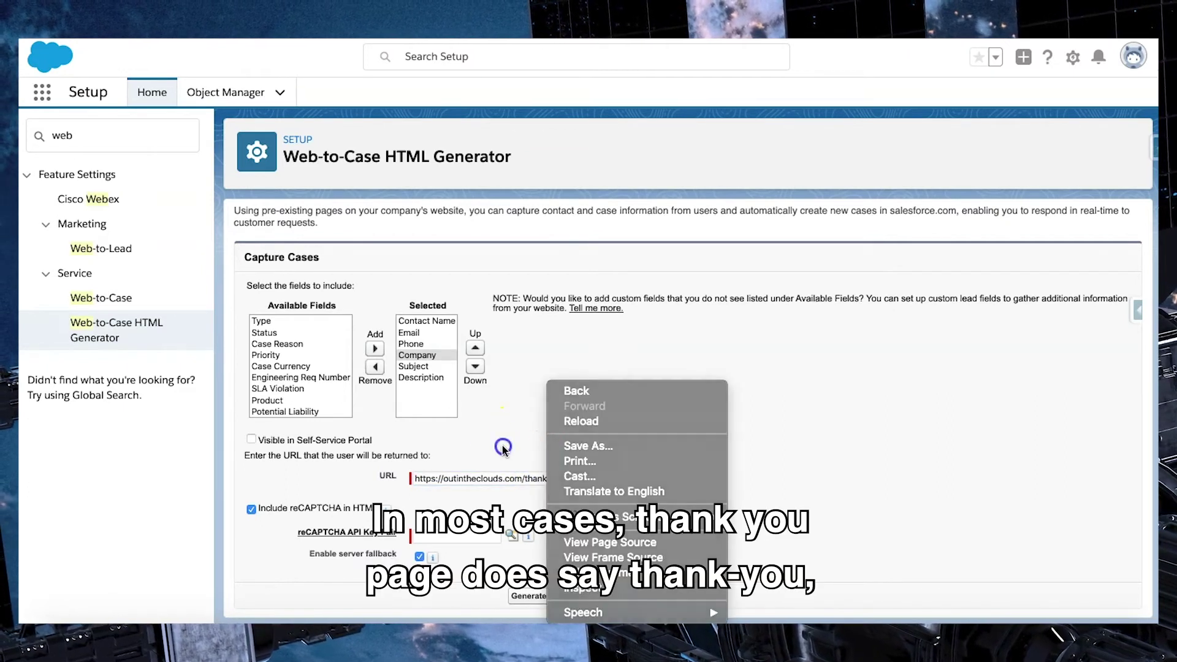
pyautogui.click(502, 447)
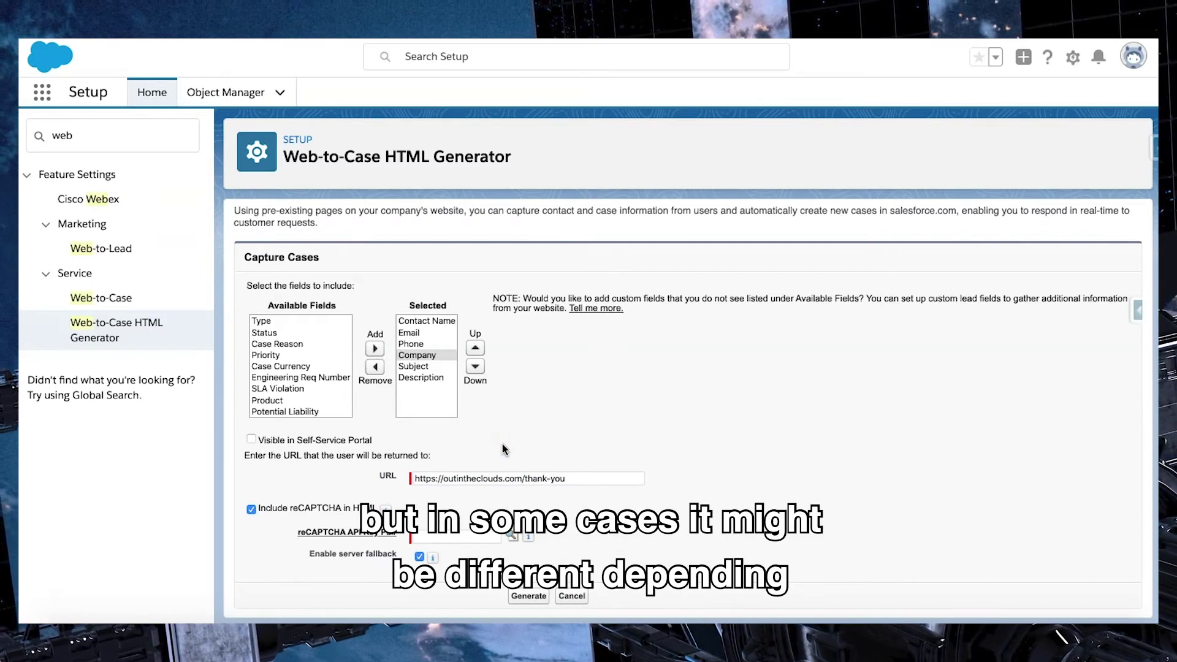
# Step: Check the server fallback explanation, then untick Include reCAPTCHA in HTML
pyautogui.click(481, 512)
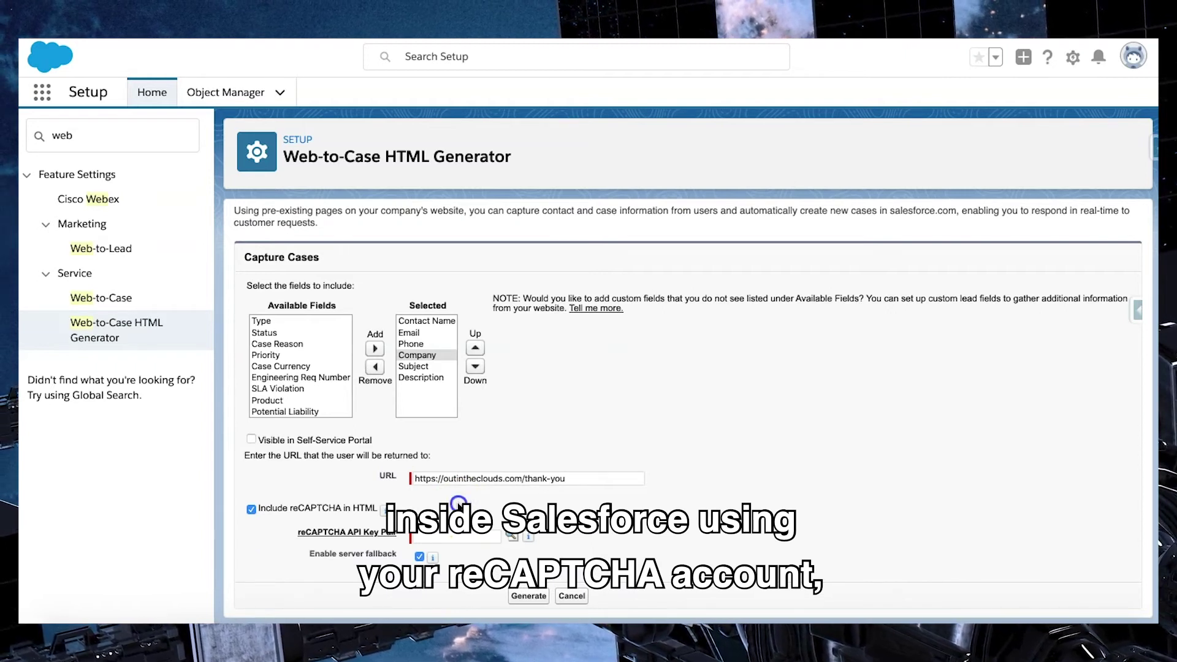
pyautogui.click(480, 526)
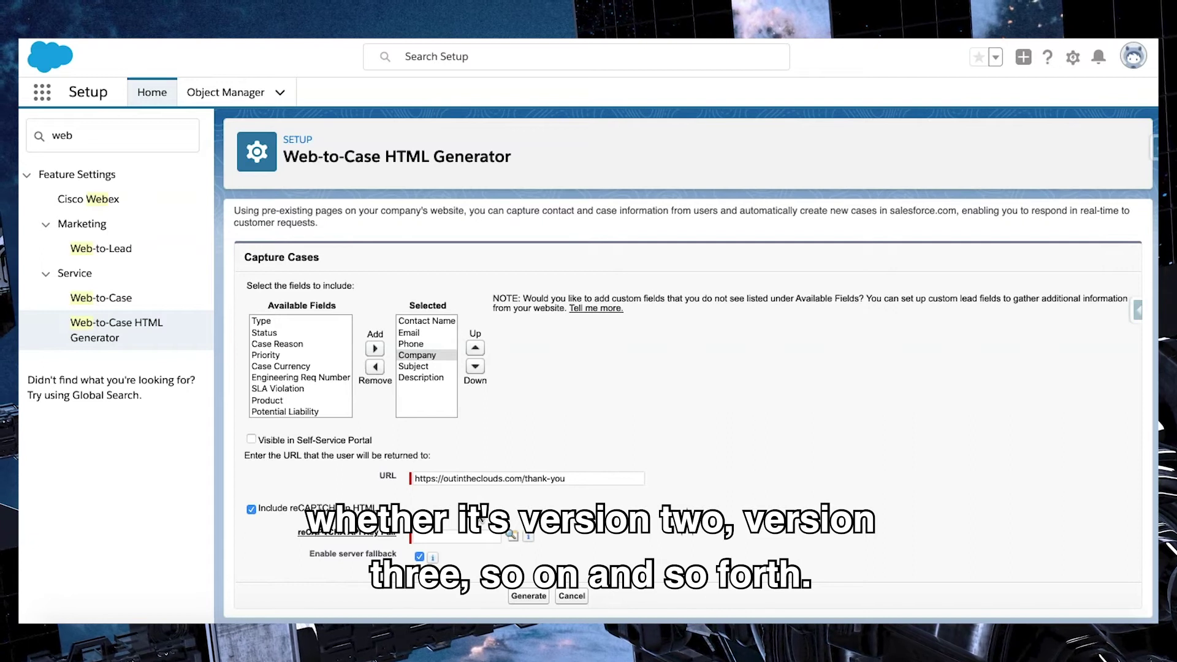
pyautogui.click(432, 556)
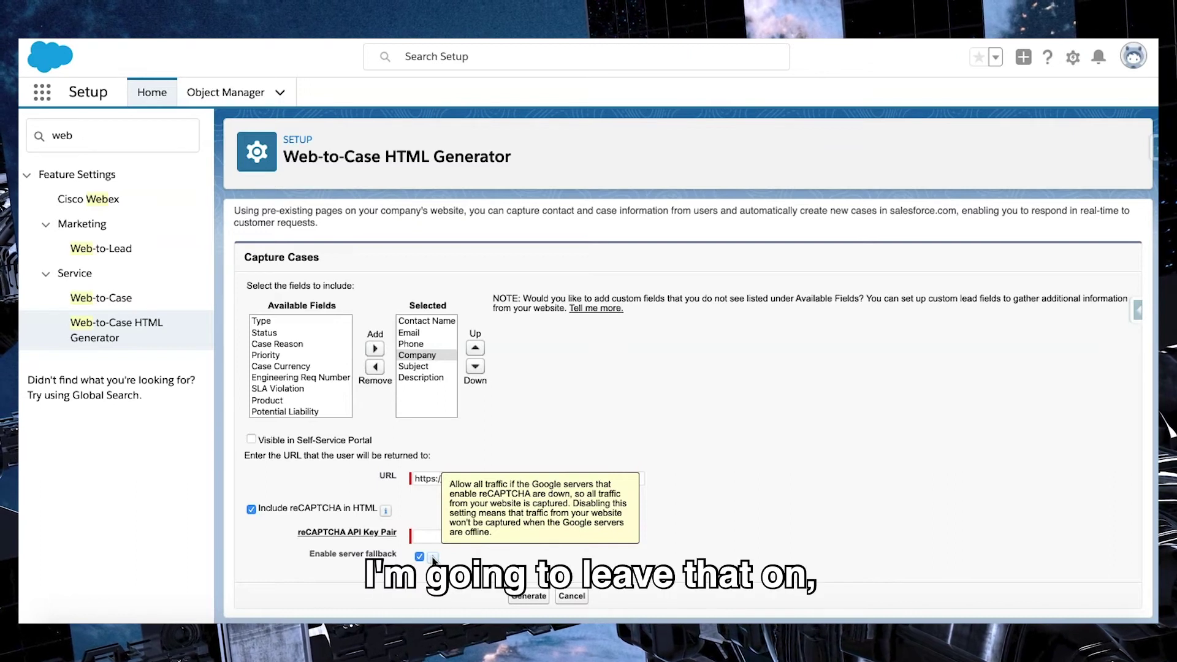
pyautogui.click(251, 509)
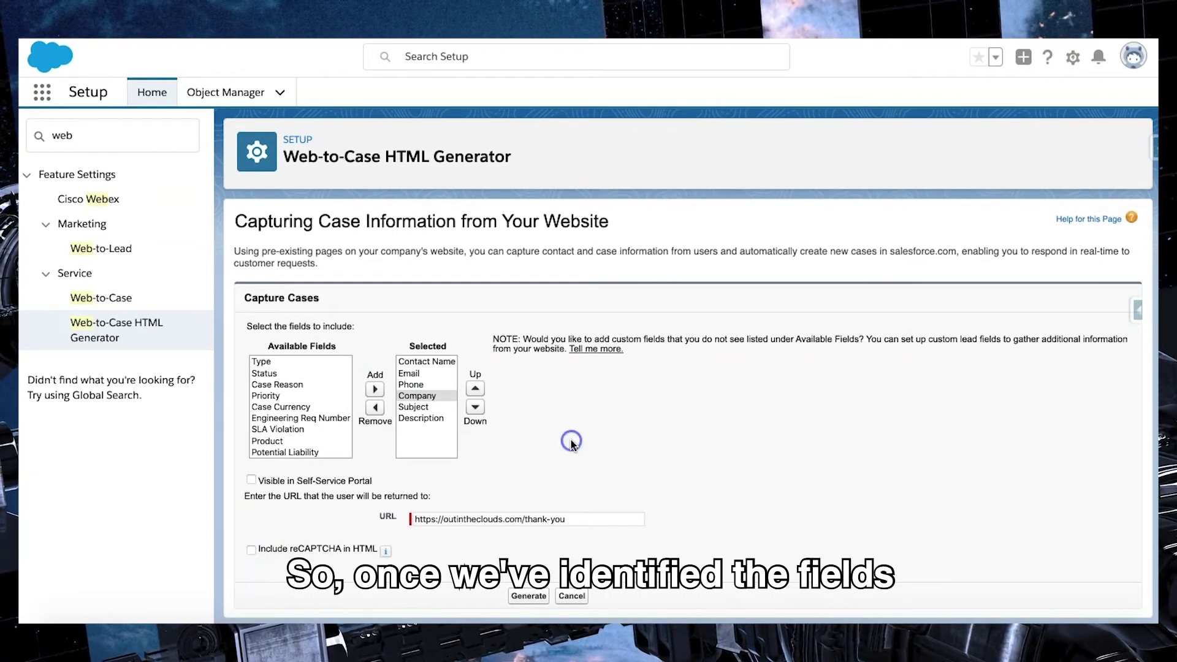
# Step: Generate the form HTML and scroll through the code from Contact Name to Description
pyautogui.click(527, 597)
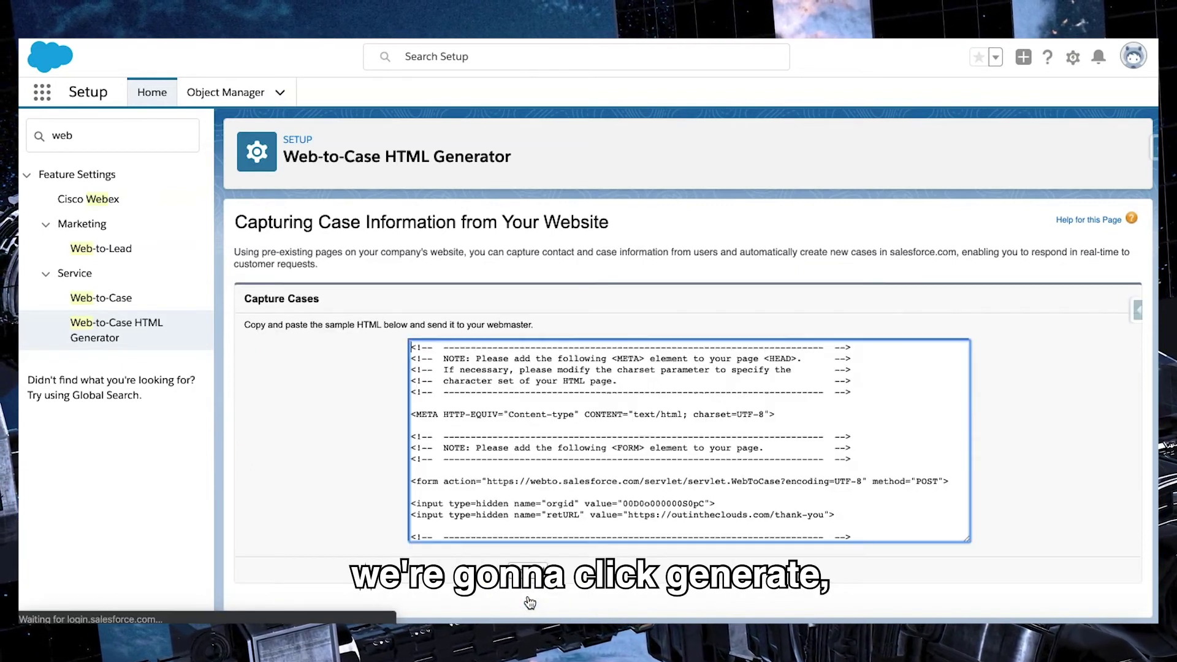
pyautogui.scroll(-3, 589, 377)
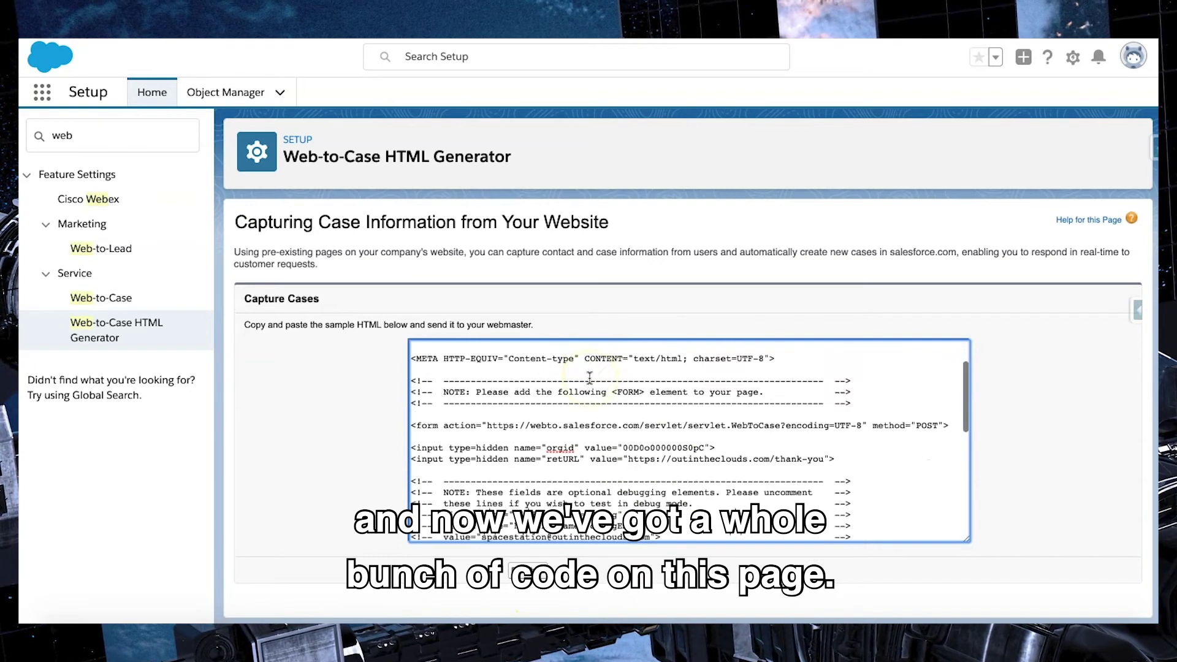
pyautogui.scroll(-5, 589, 377)
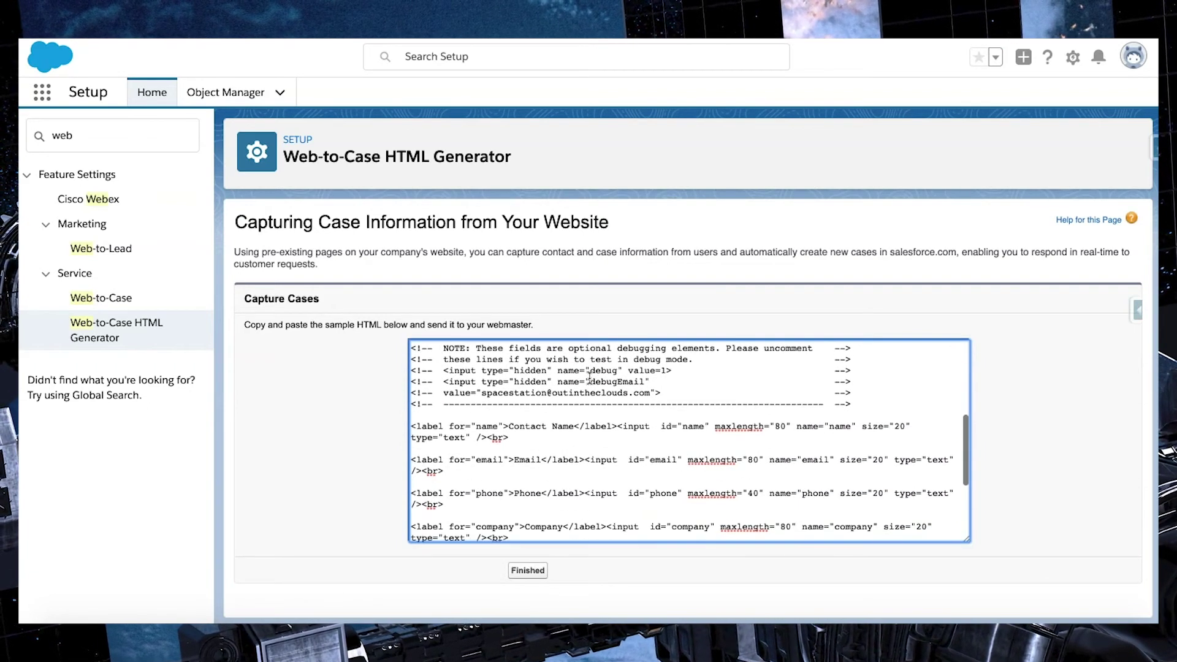
pyautogui.scroll(-1, 590, 378)
pyautogui.scroll(4, 589, 378)
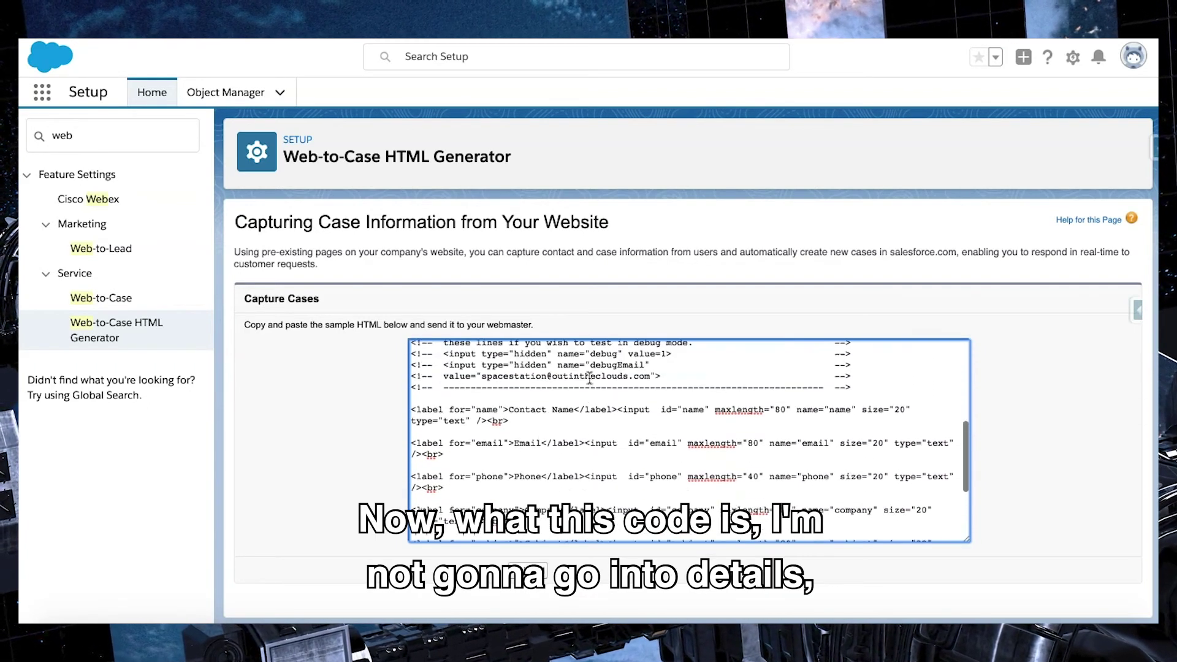
pyautogui.scroll(-2, 590, 376)
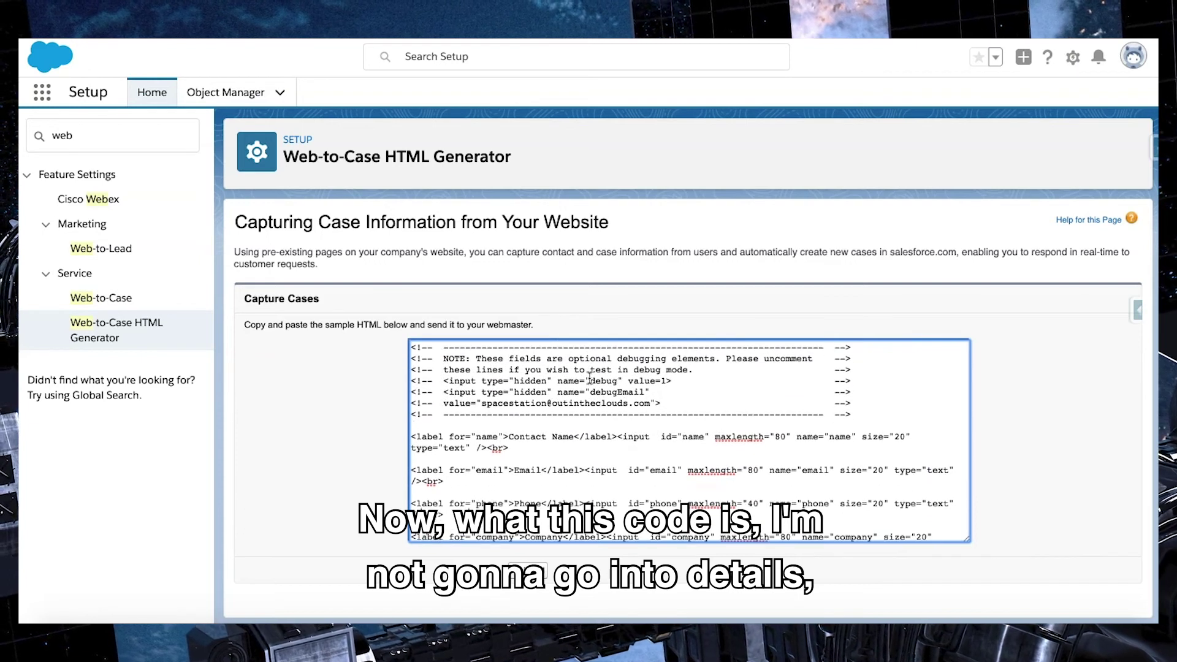
pyautogui.scroll(1, 589, 379)
pyautogui.scroll(-3, 590, 378)
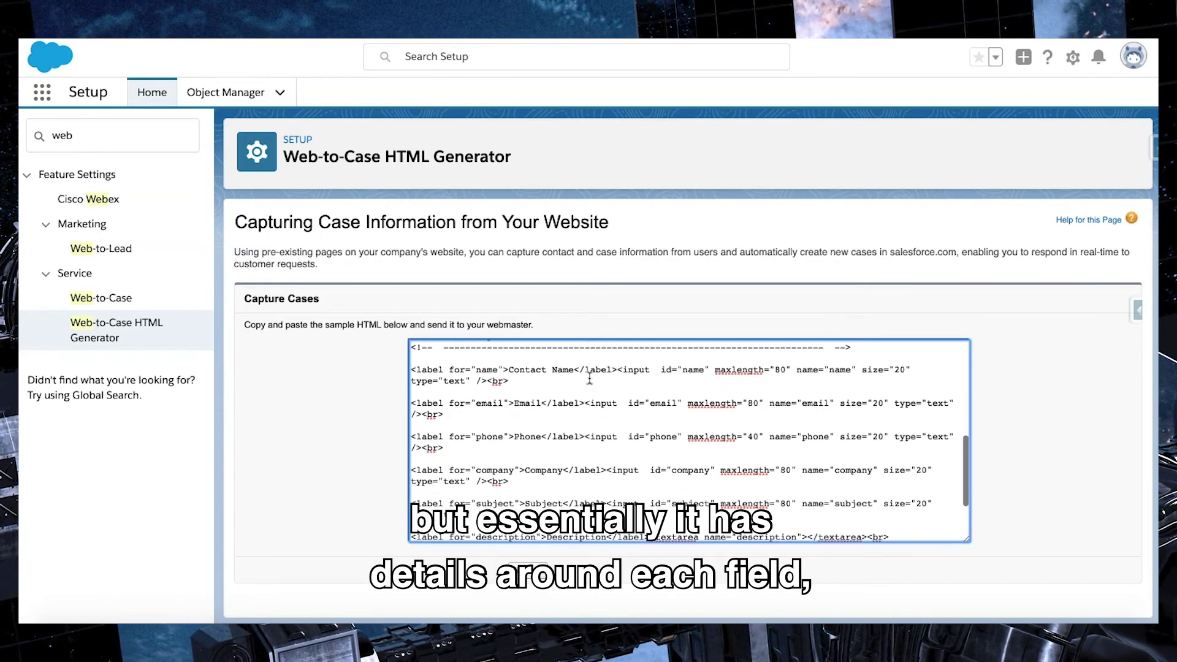
pyautogui.scroll(1, 525, 356)
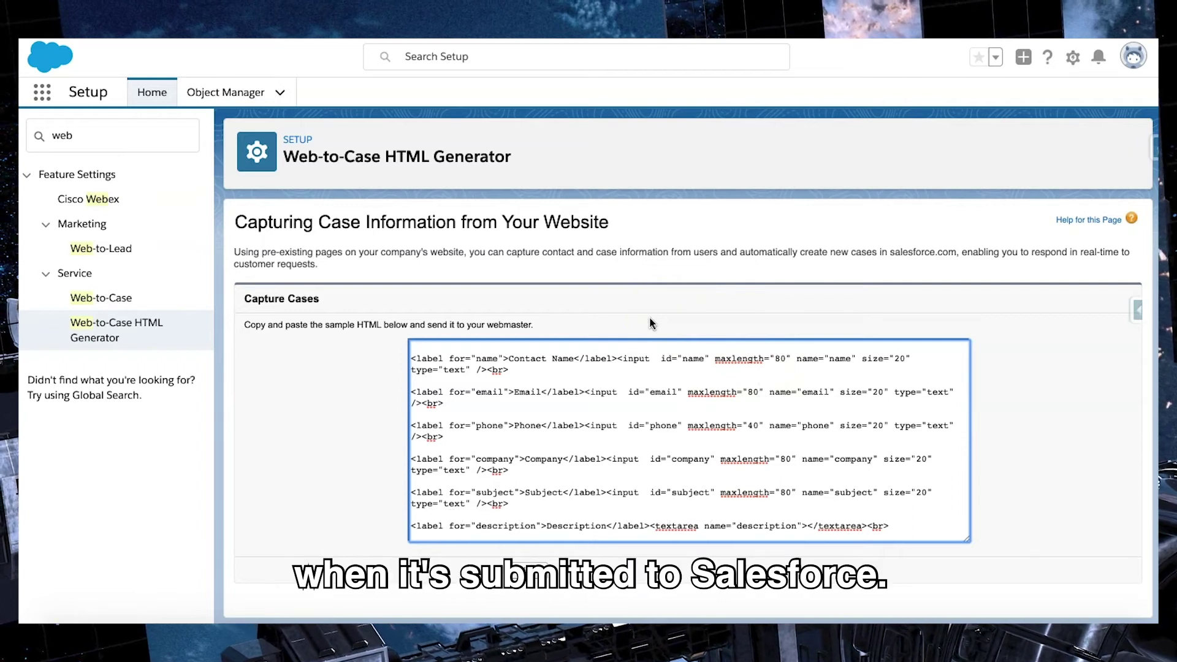
pyautogui.click(591, 467)
# Step: Select and copy all the generated form HTML, then switch to the WordPress page editor
pyautogui.scroll(-2, 591, 467)
pyautogui.click(494, 522)
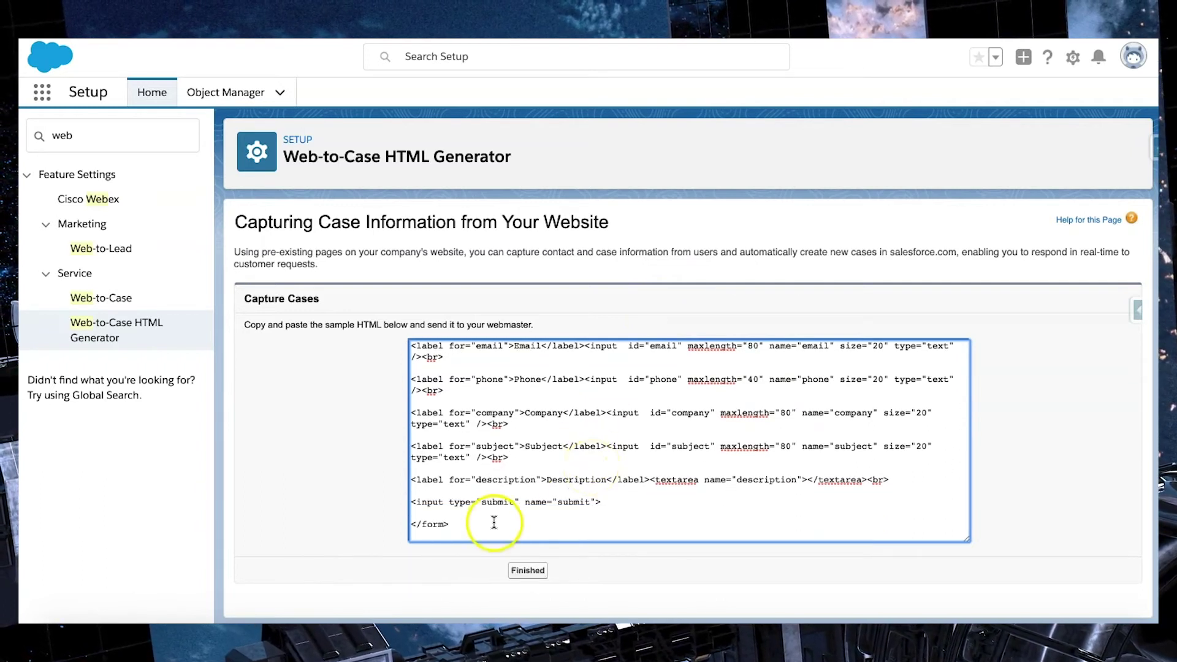
pyautogui.hotkey('ctrl', 'a')
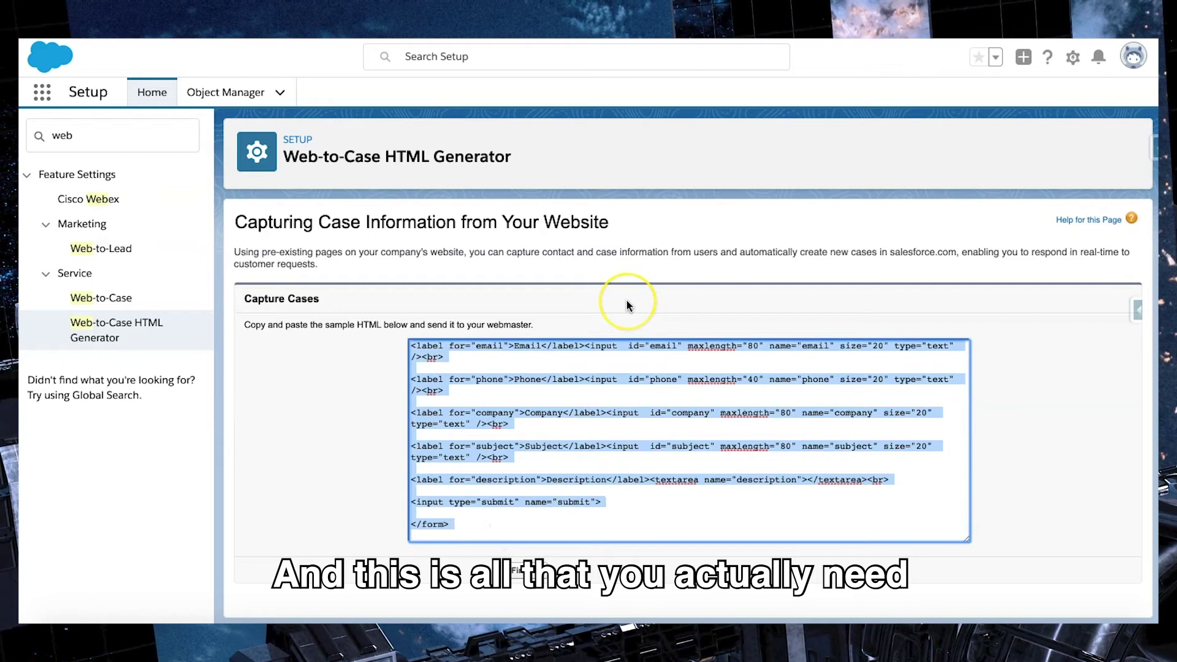
pyautogui.click(626, 300)
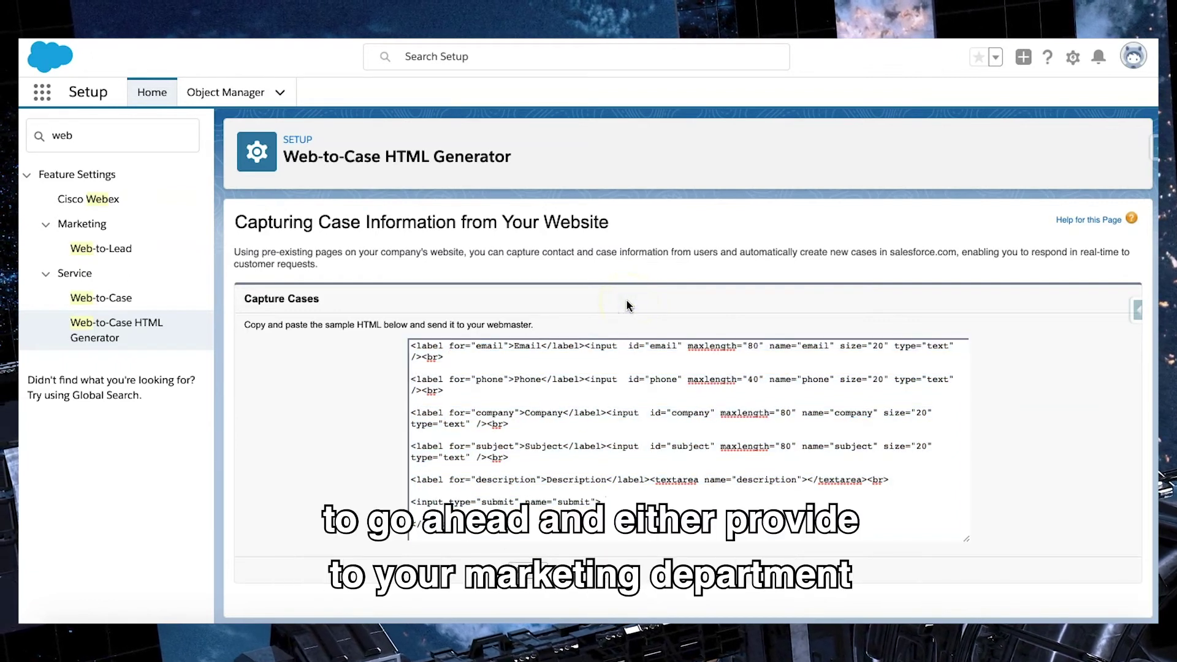
pyautogui.press('Tab')
pyautogui.scroll(5, 688, 439)
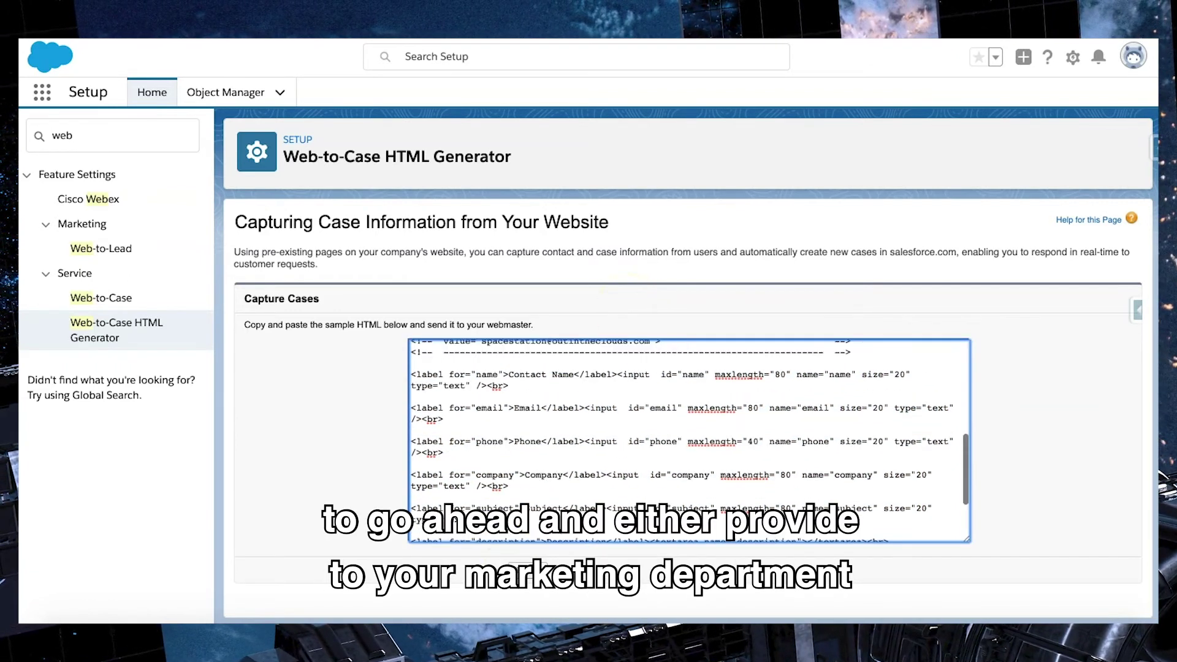
pyautogui.scroll(3, 687, 438)
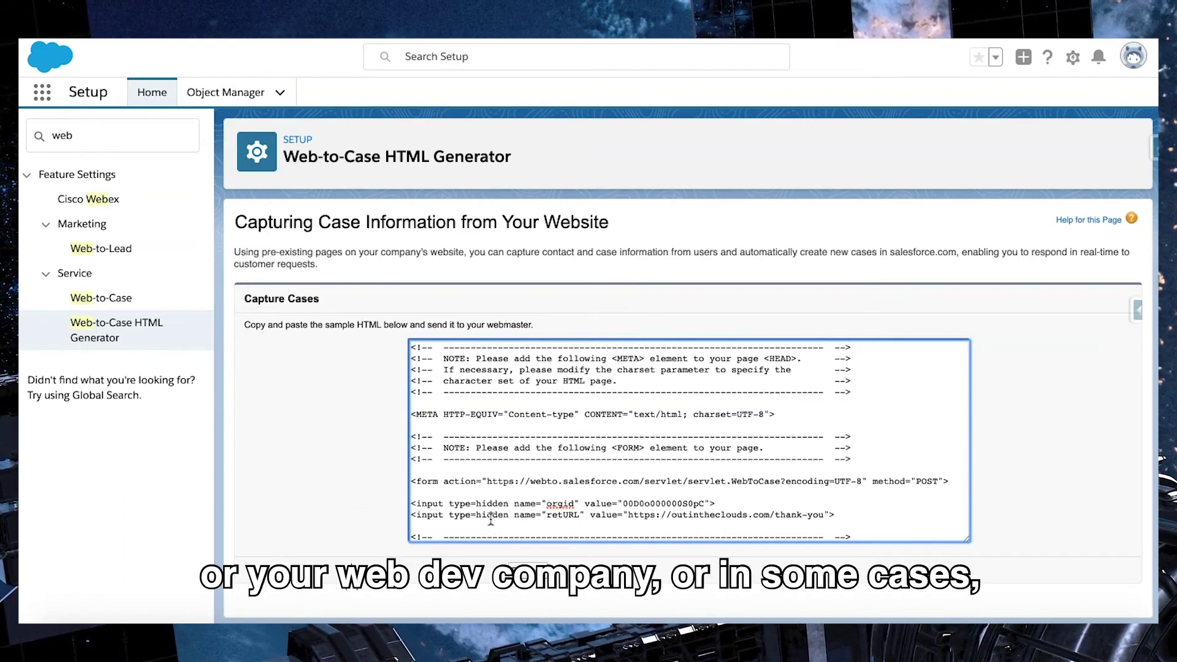
pyautogui.click(570, 434)
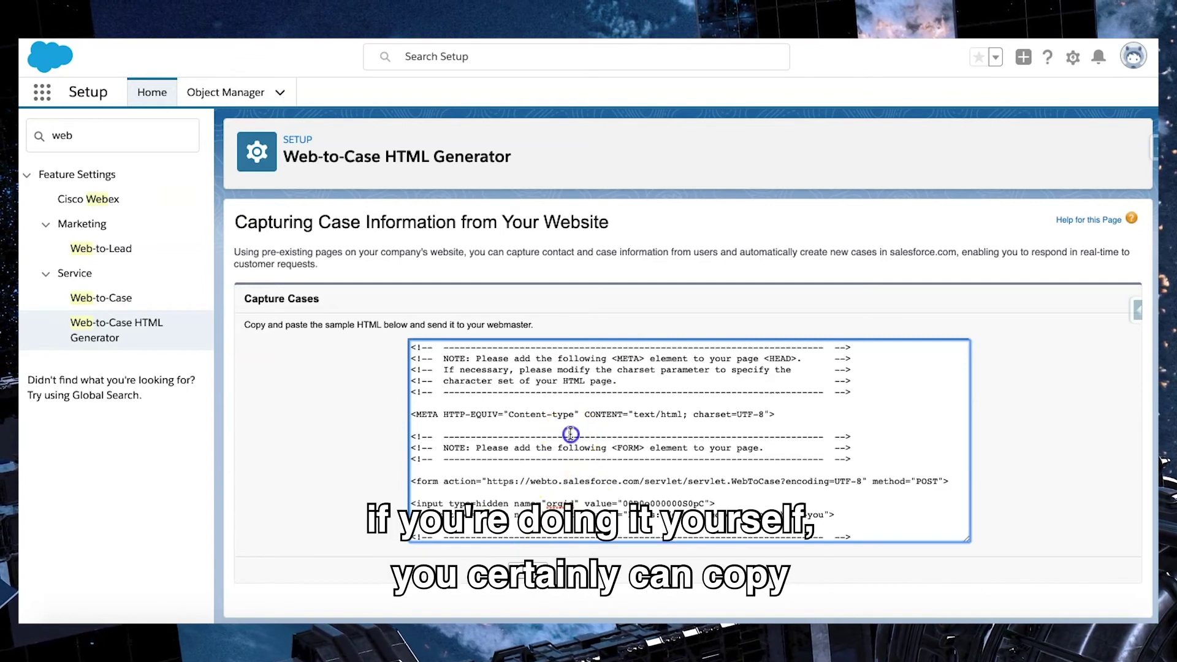
pyautogui.hotkey('ctrl', 'a')
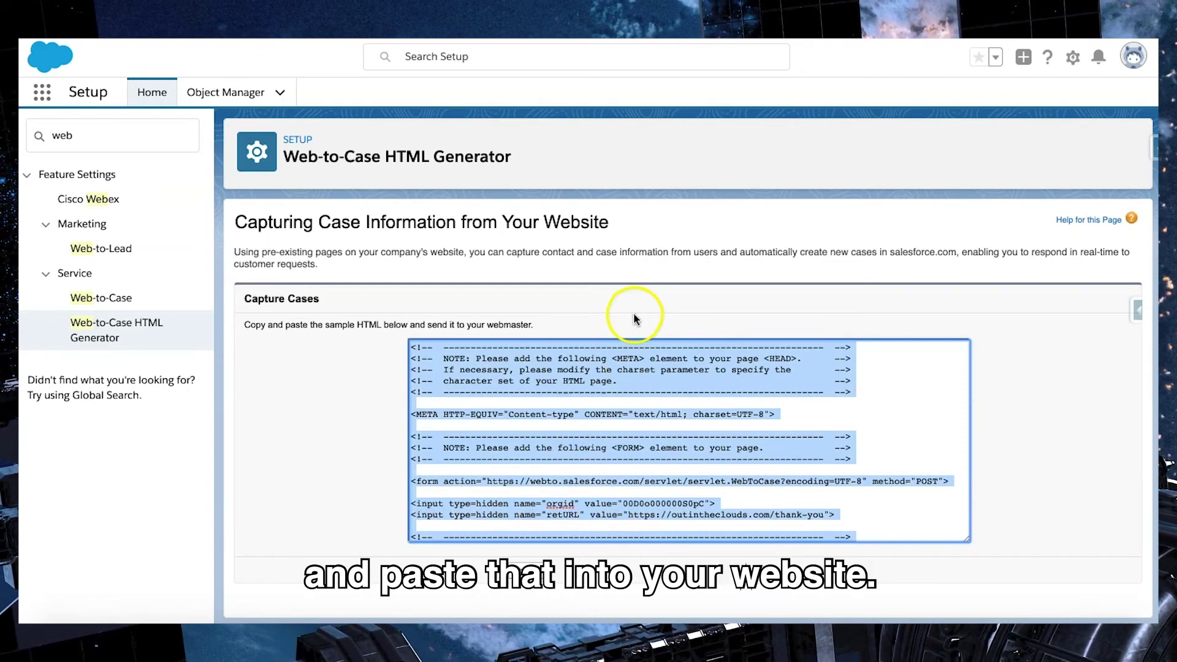
pyautogui.click(633, 317)
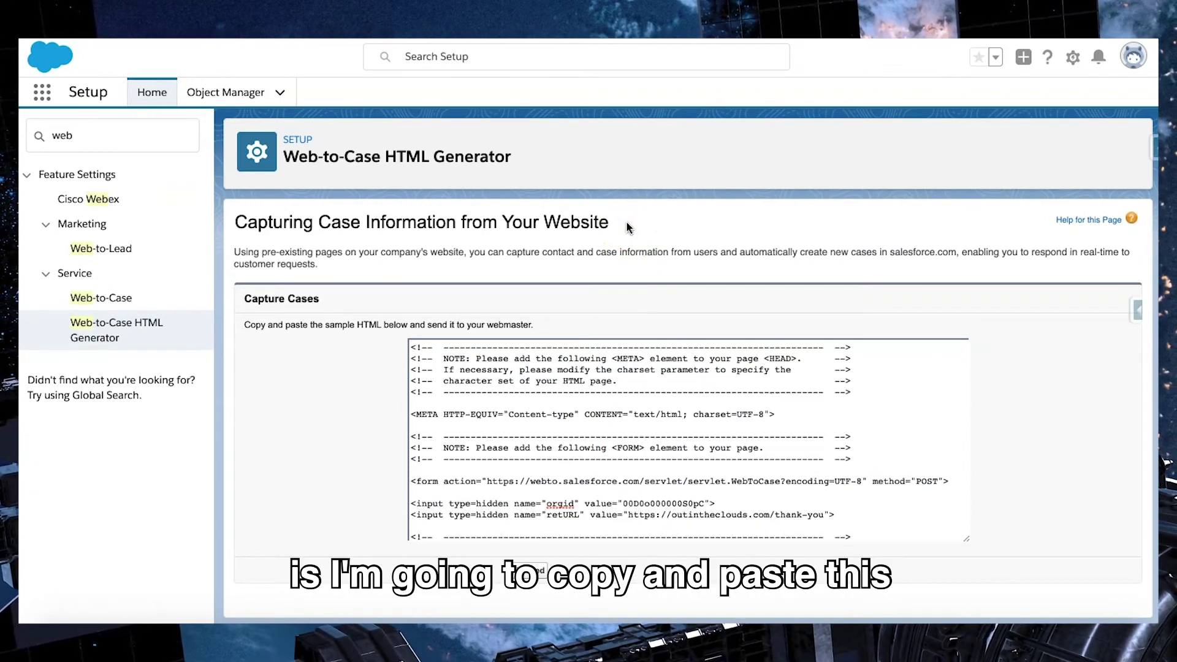
pyautogui.click(709, 110)
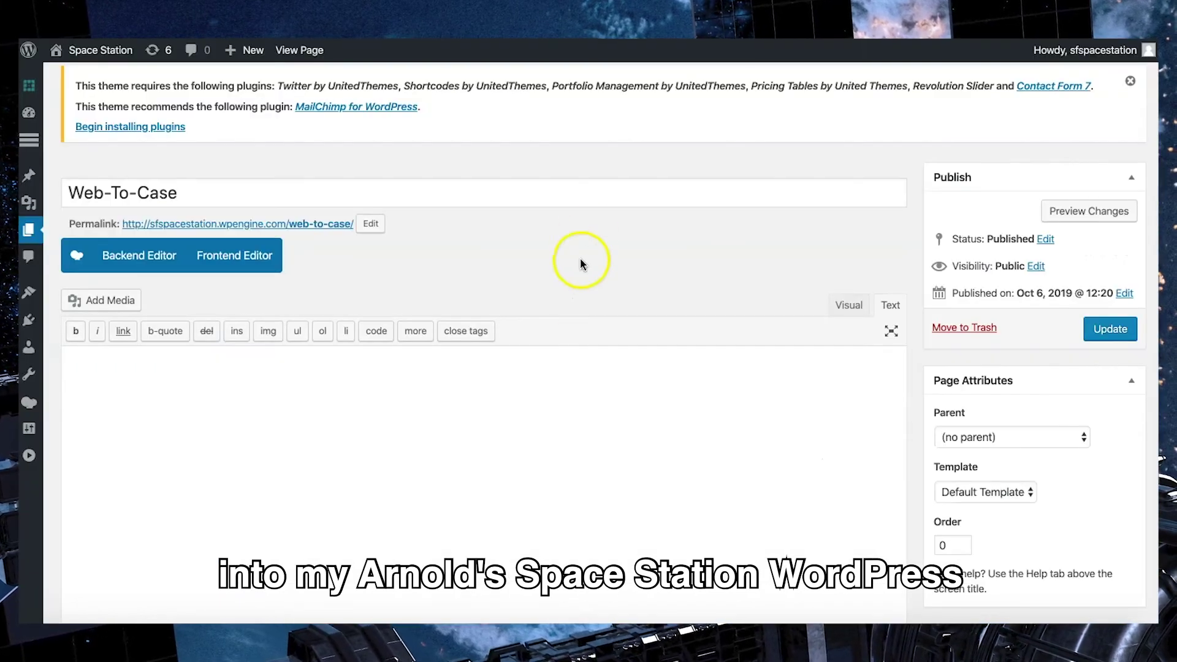
pyautogui.click(587, 231)
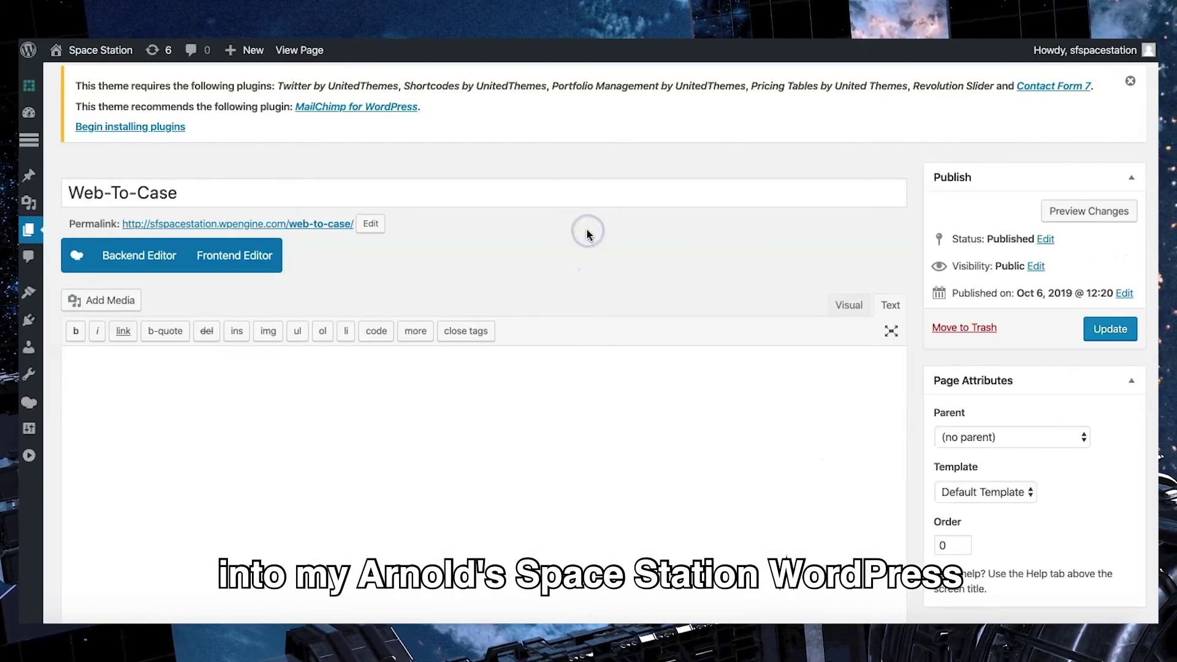
# Step: Paste the form HTML into the Text editor and preview it in Visual view
pyautogui.click(583, 231)
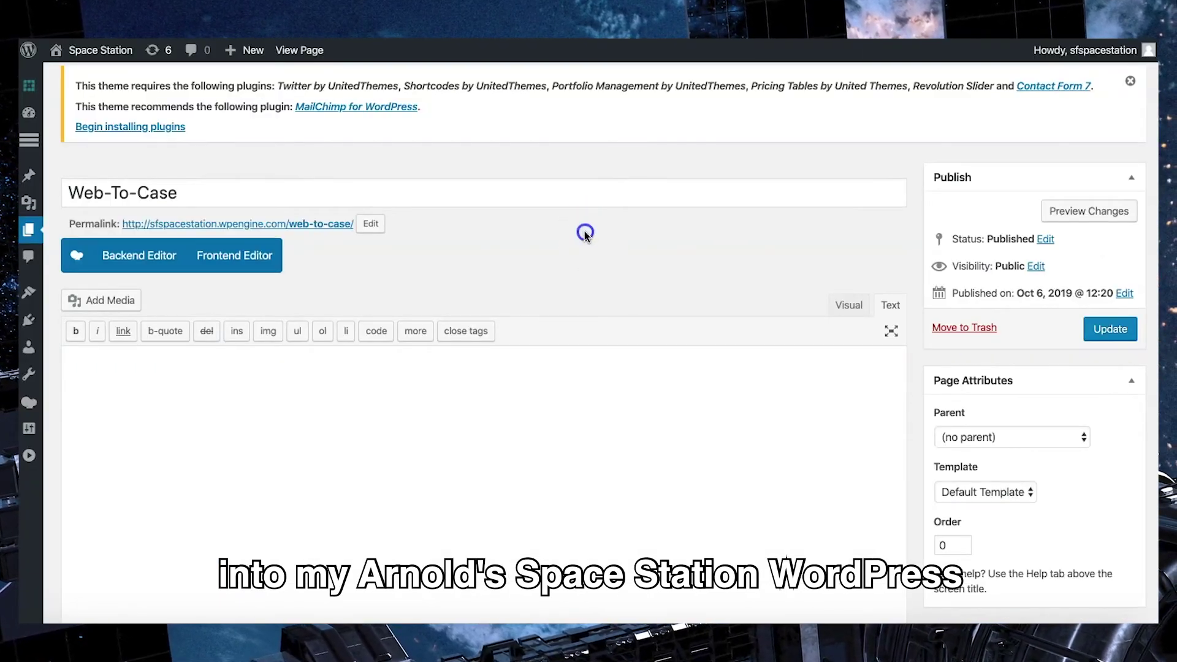
pyautogui.click(560, 160)
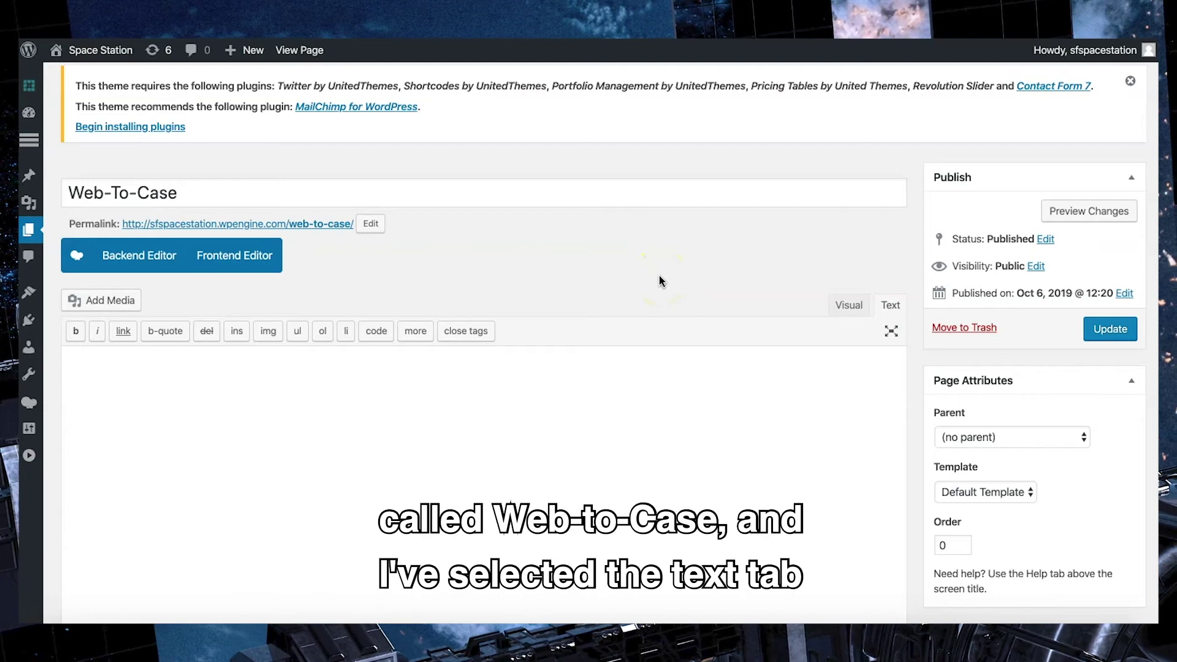
pyautogui.click(889, 306)
pyautogui.click(620, 387)
pyautogui.hotkey('ctrl', 'v')
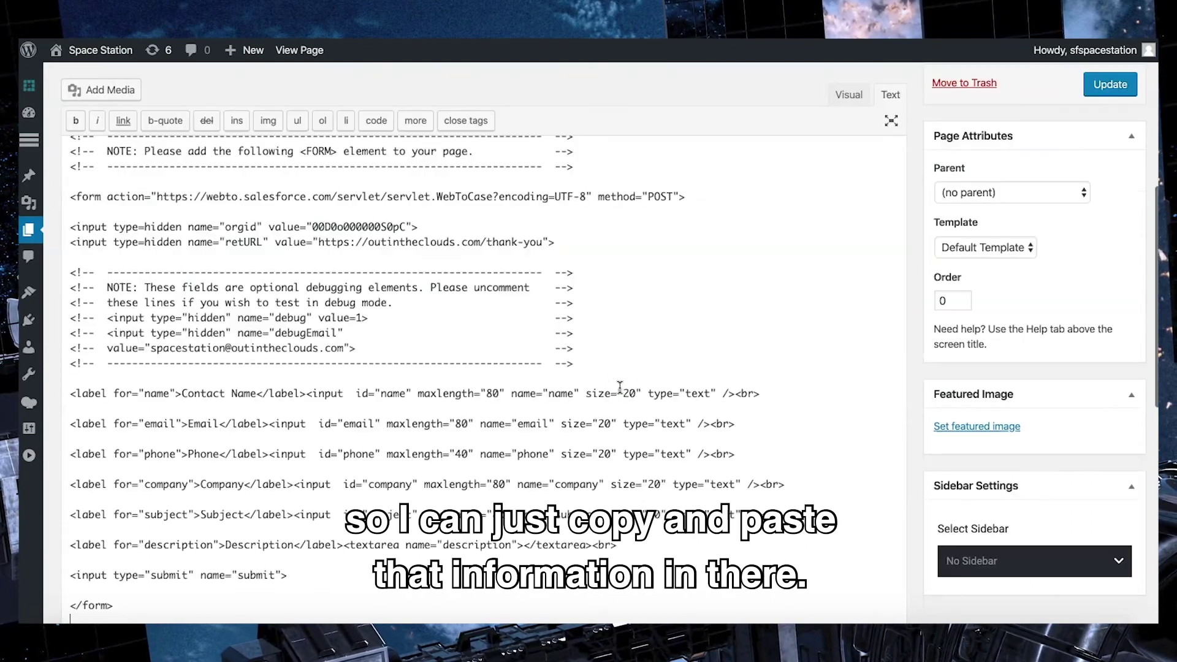
pyautogui.scroll(5, 636, 370)
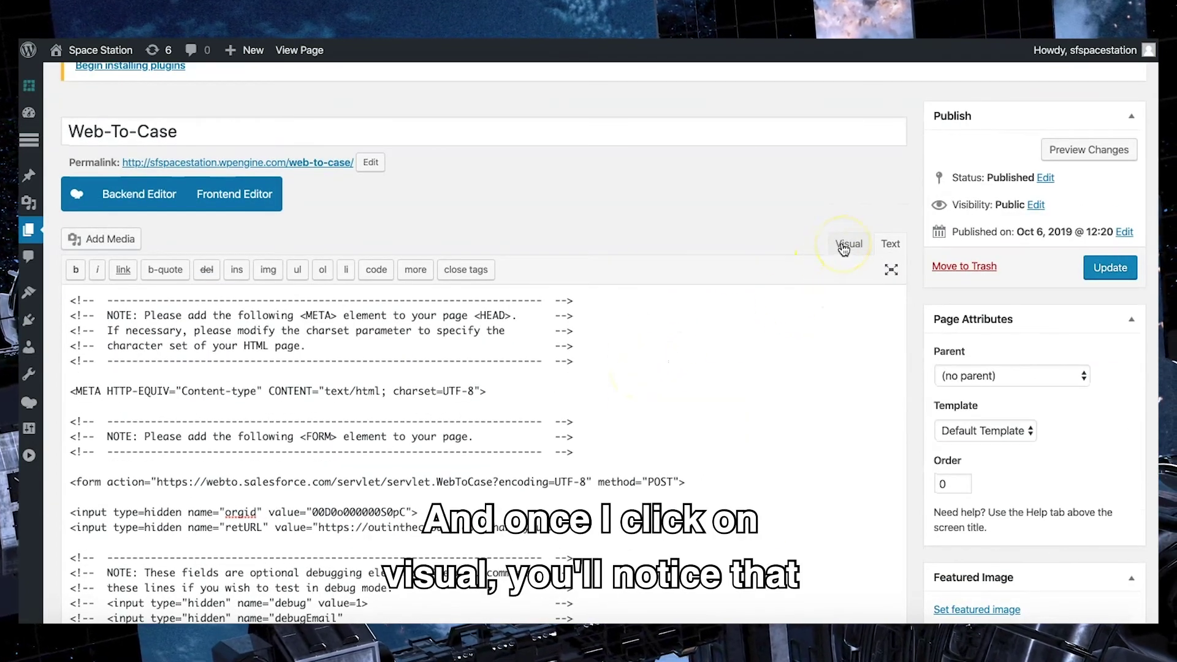
pyautogui.click(848, 243)
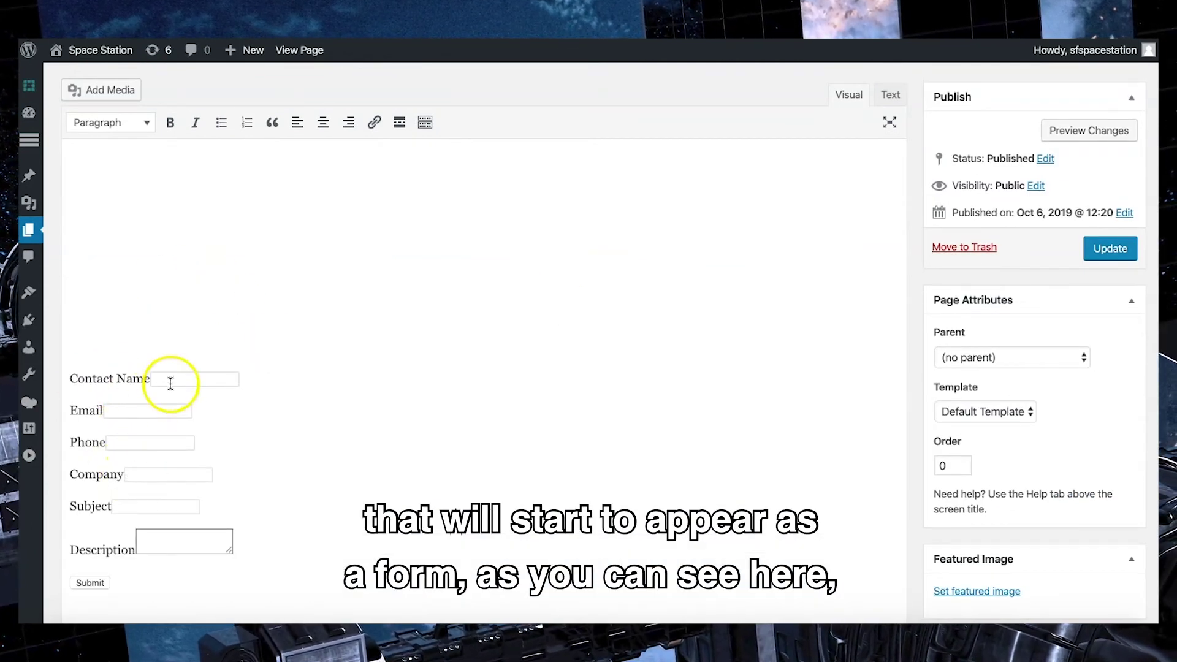
# Step: Update the Web-To-Case page and open its permalink in a new tab
pyautogui.click(98, 583)
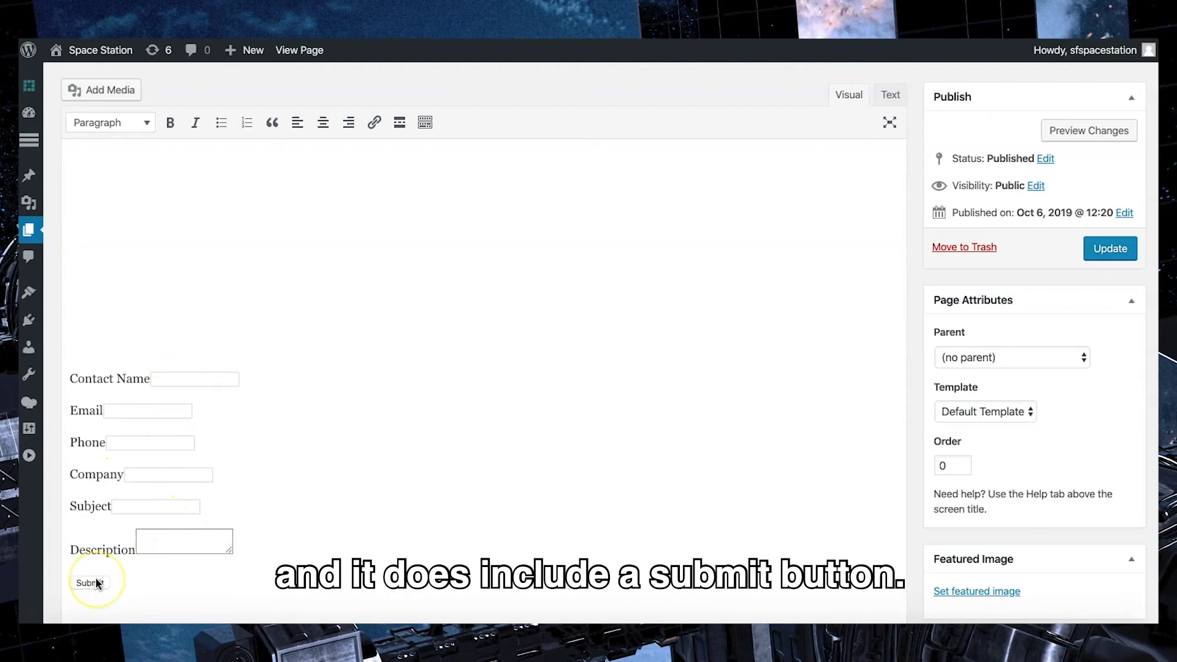
pyautogui.click(1114, 250)
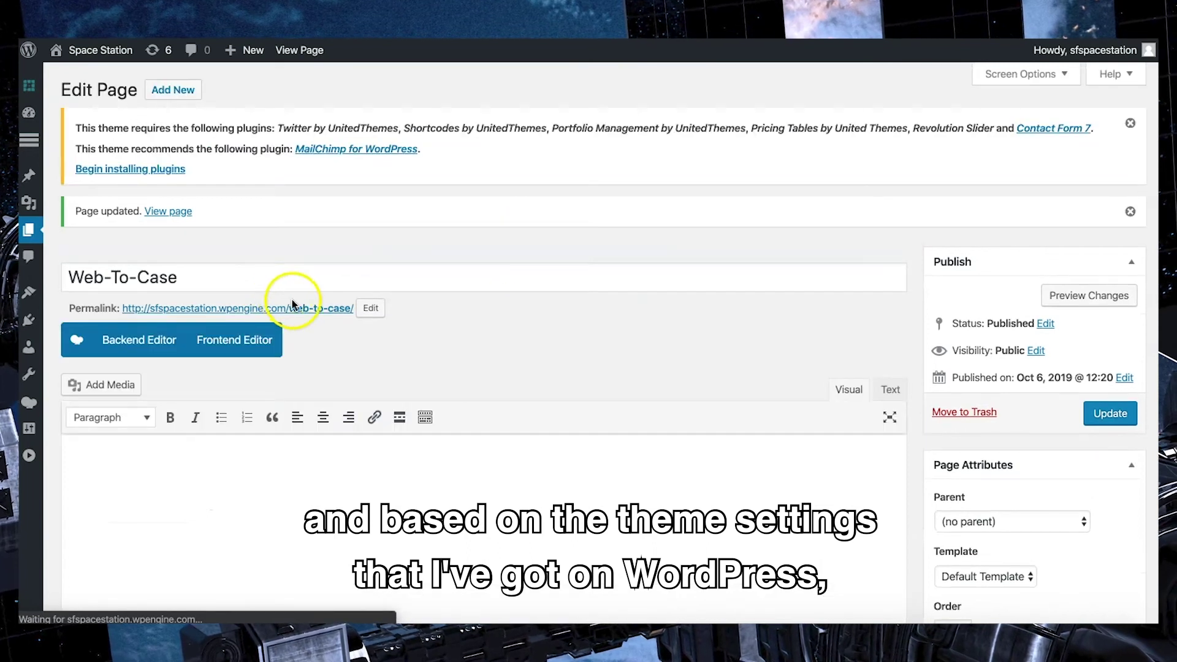
pyautogui.rightClick(322, 294)
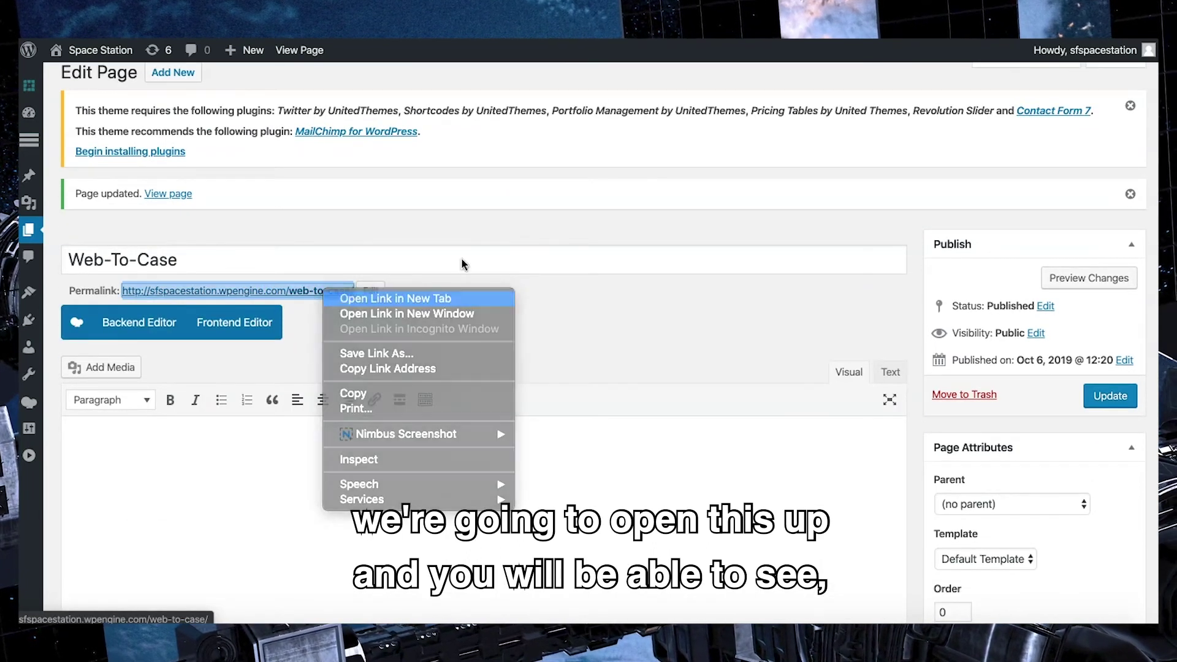
pyautogui.click(650, 220)
pyautogui.click(641, 231)
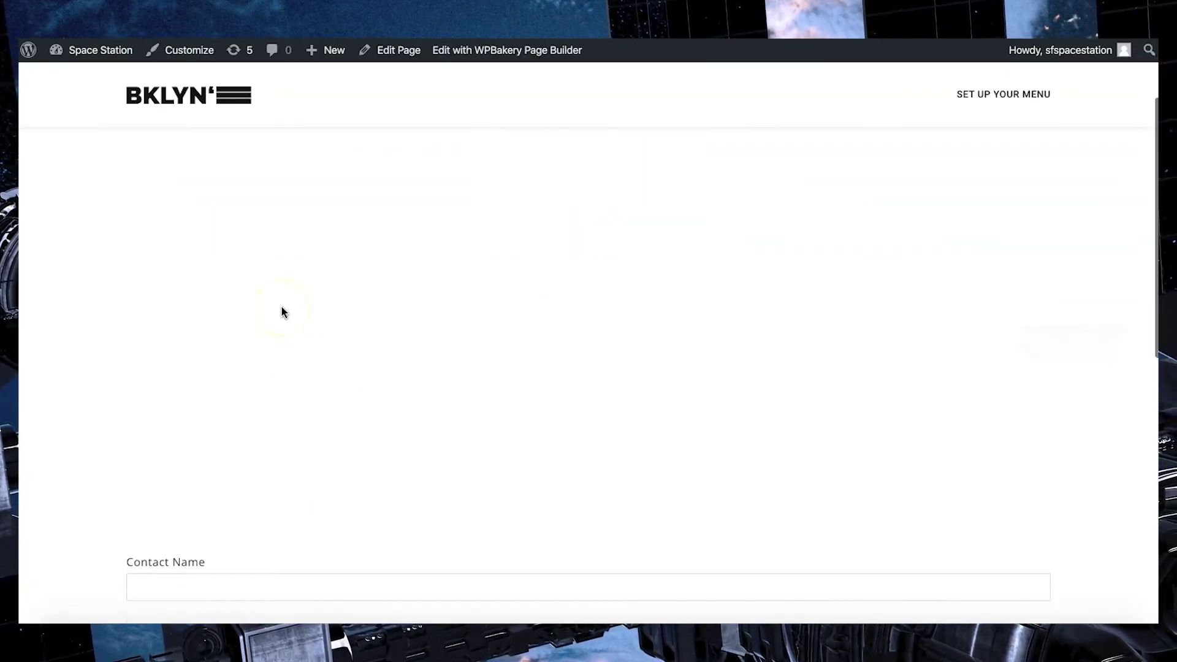
# Step: Scroll the live Web-To-Case page to the form and click into Contact Name
pyautogui.scroll(-4, 282, 309)
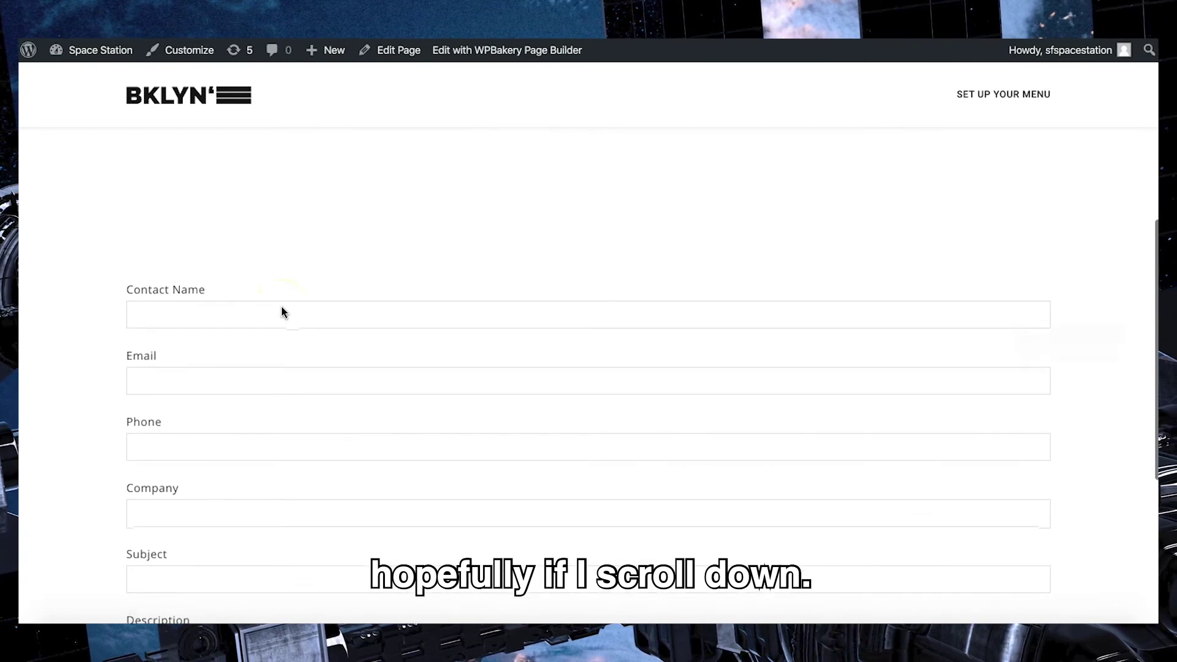
pyautogui.scroll(-2, 282, 306)
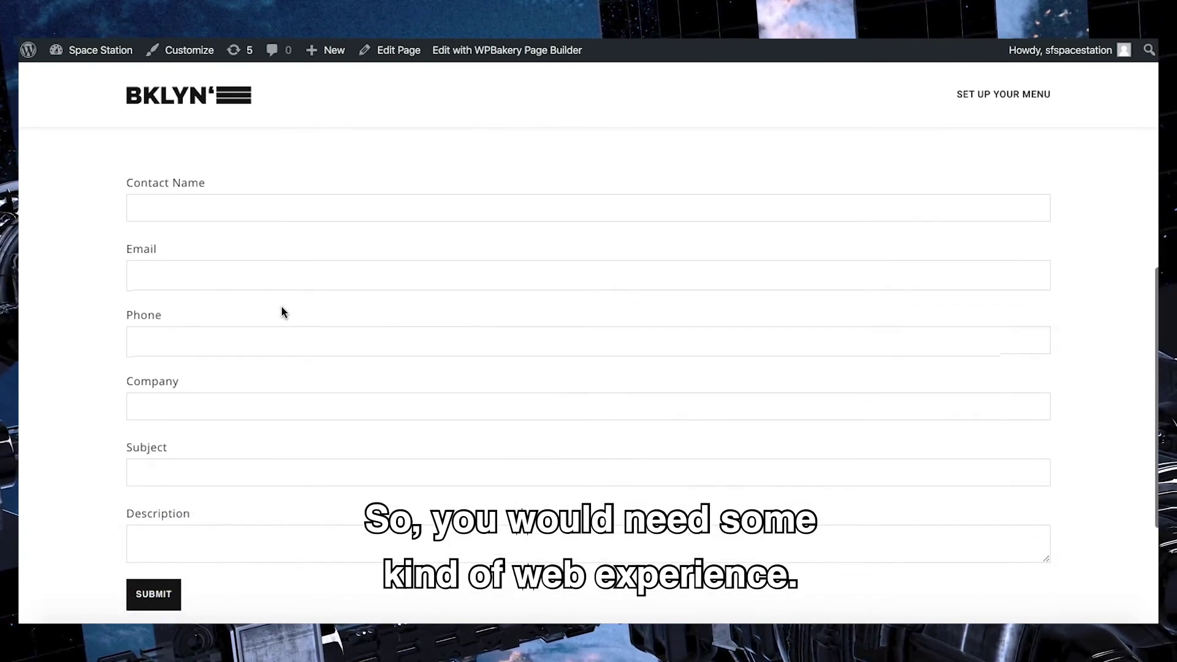
pyautogui.click(288, 204)
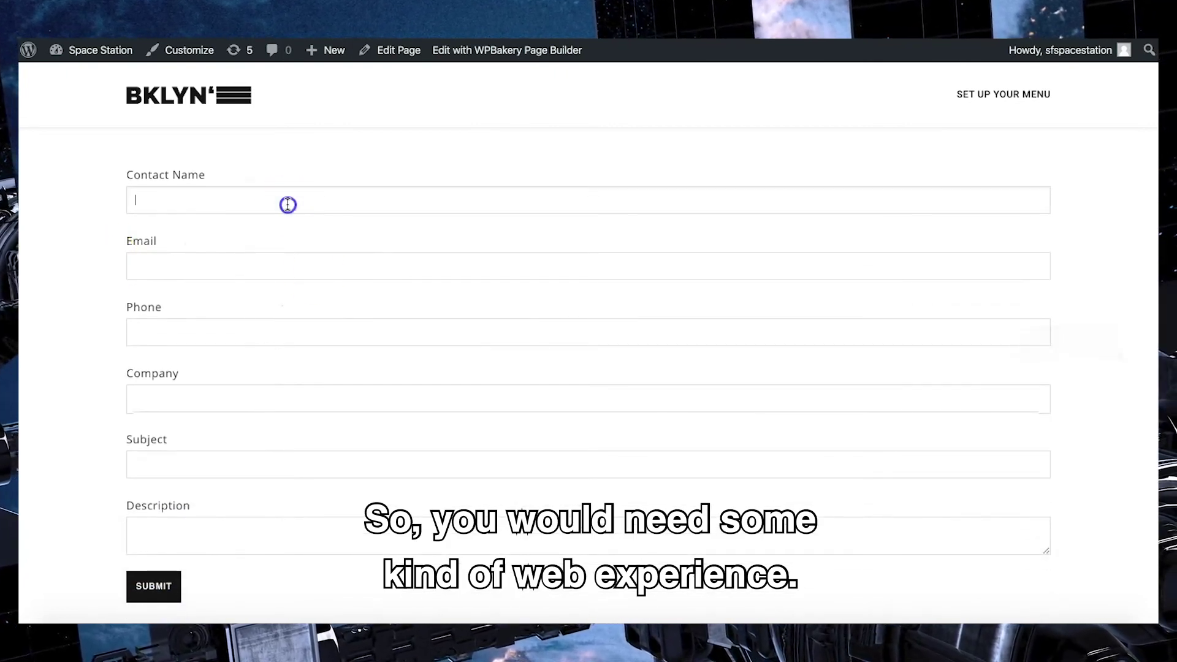
pyautogui.scroll(-1, 288, 204)
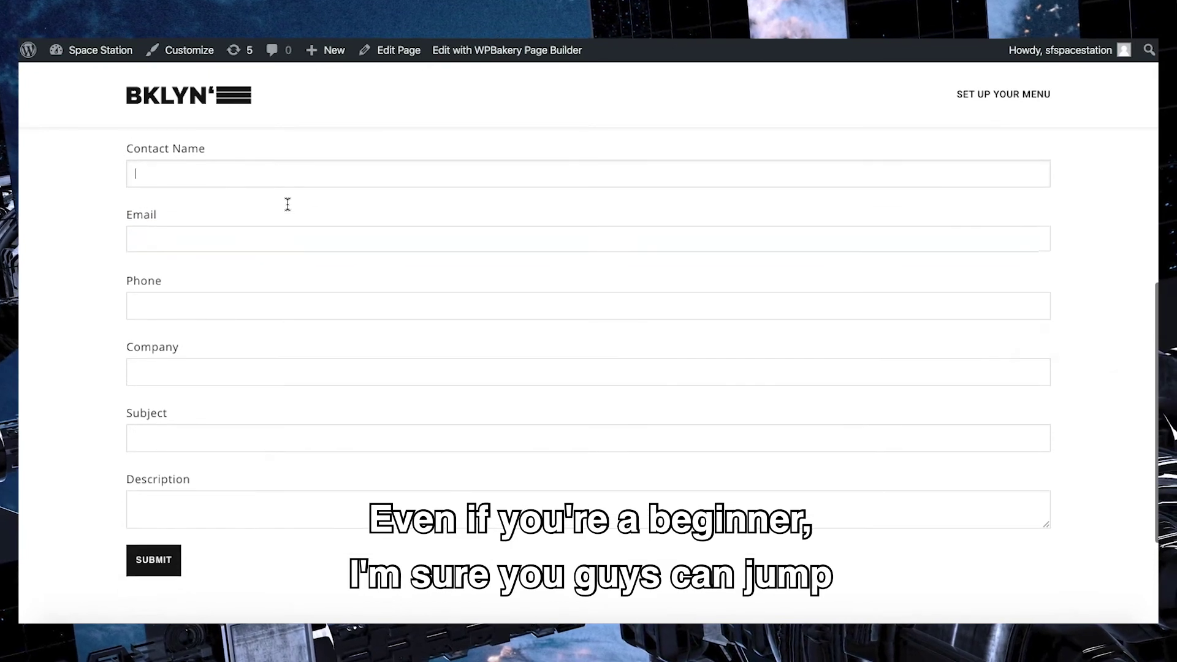
pyautogui.scroll(3, 362, 312)
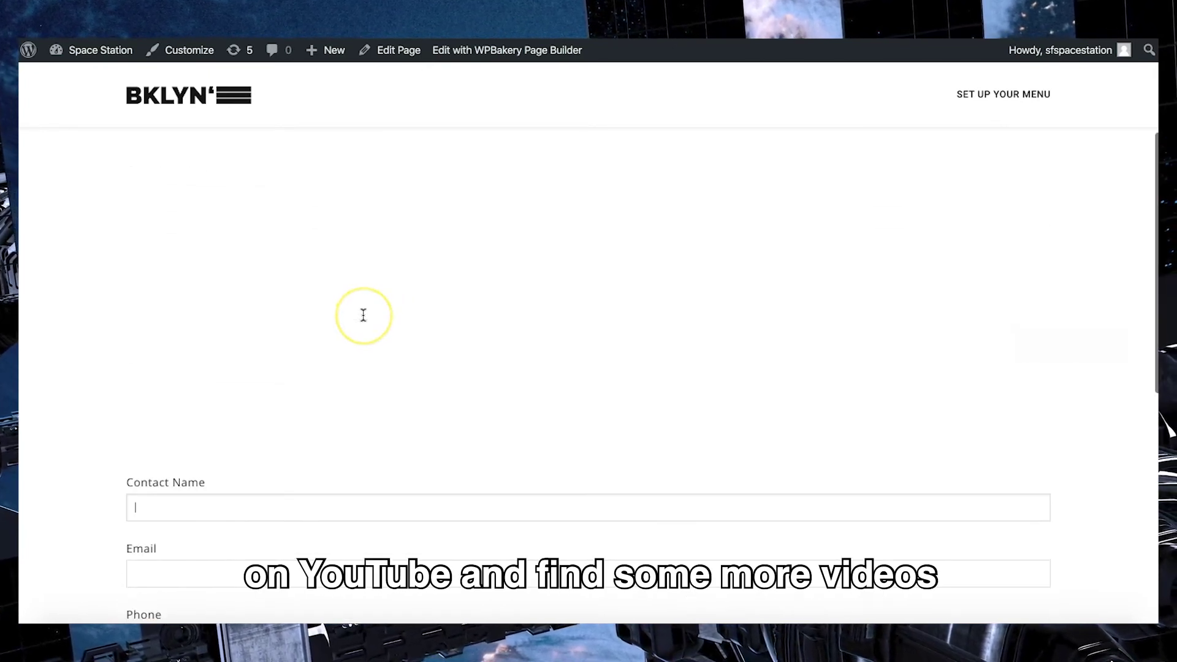
pyautogui.scroll(-3, 363, 314)
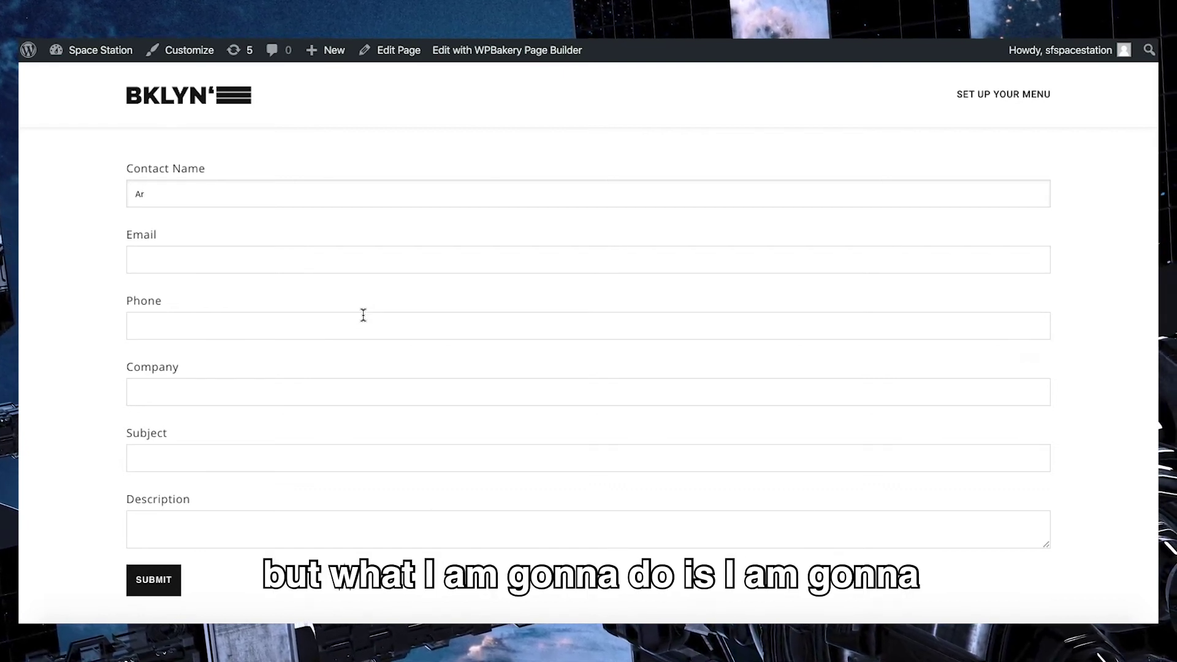
# Step: Finish the name, then fill in the contact's e-mail, phone number and company OUT IN THE CLOUDS
pyautogui.write('d Test')
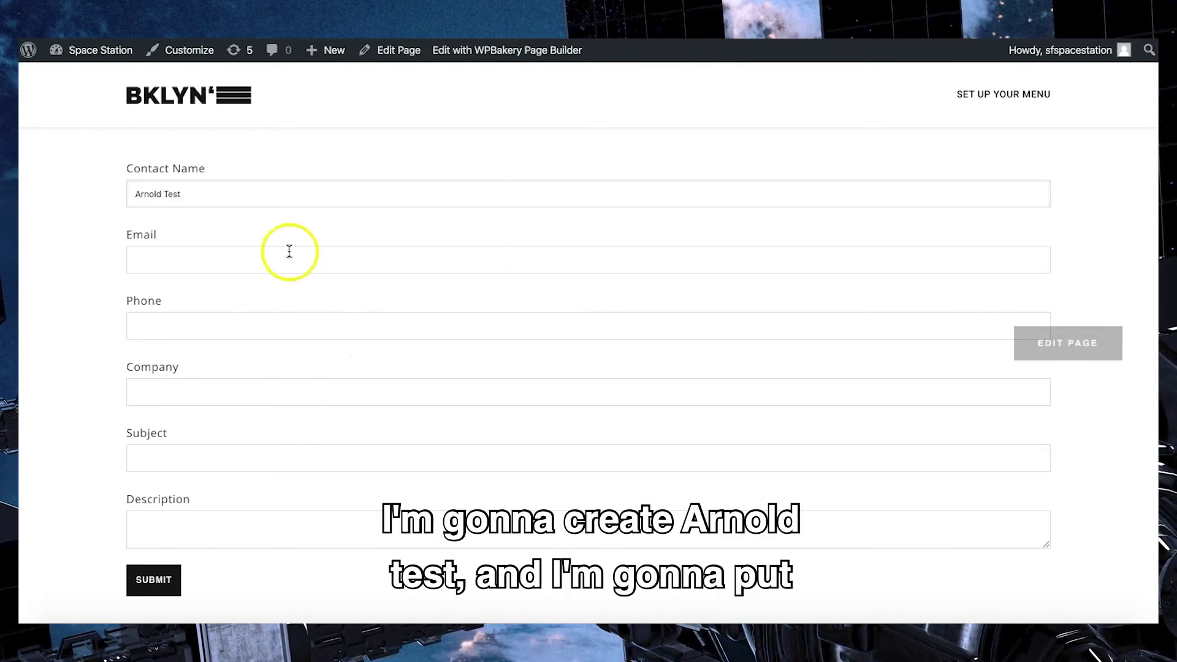
pyautogui.click(266, 267)
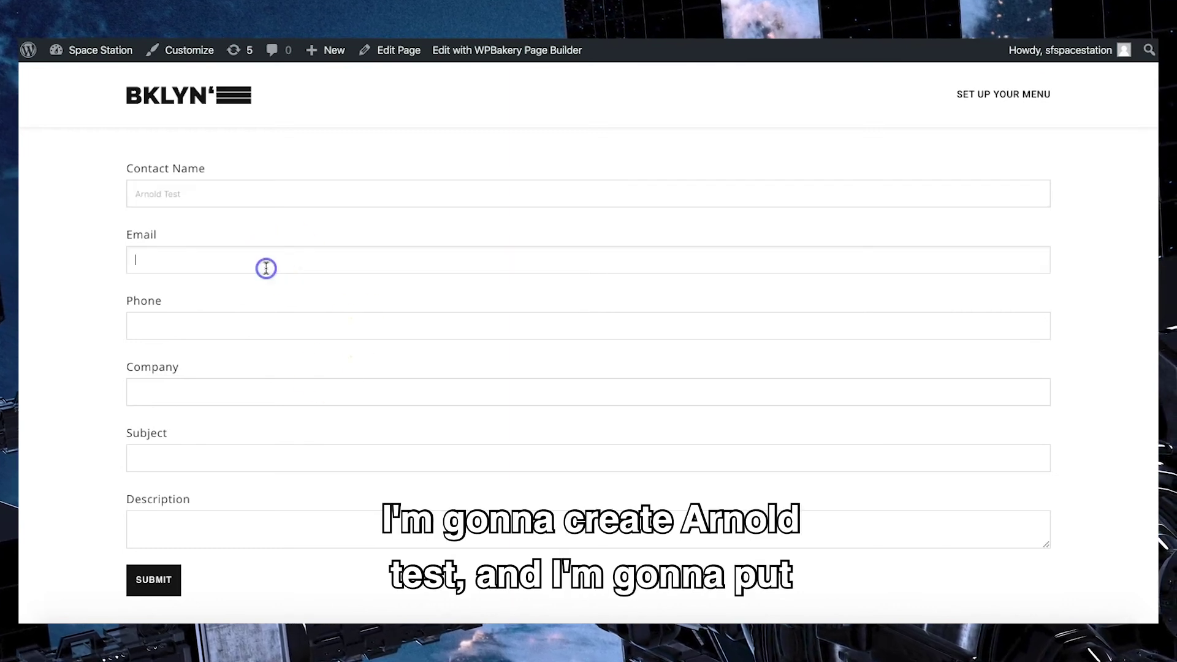
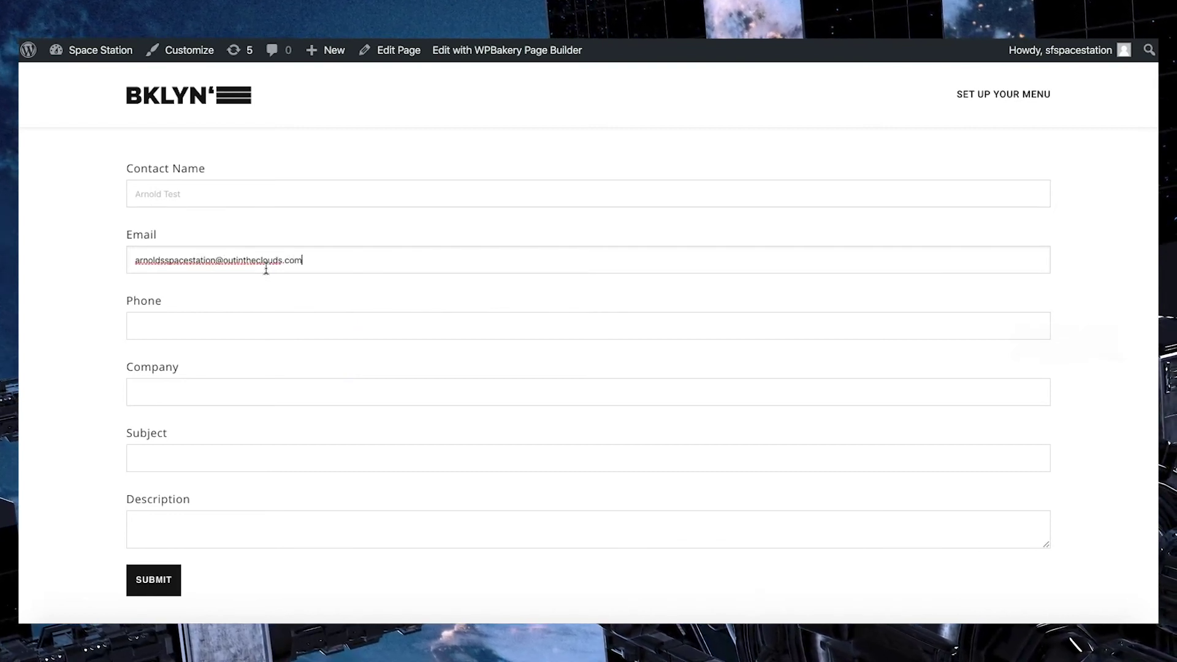
pyautogui.click(232, 335)
pyautogui.write('0')
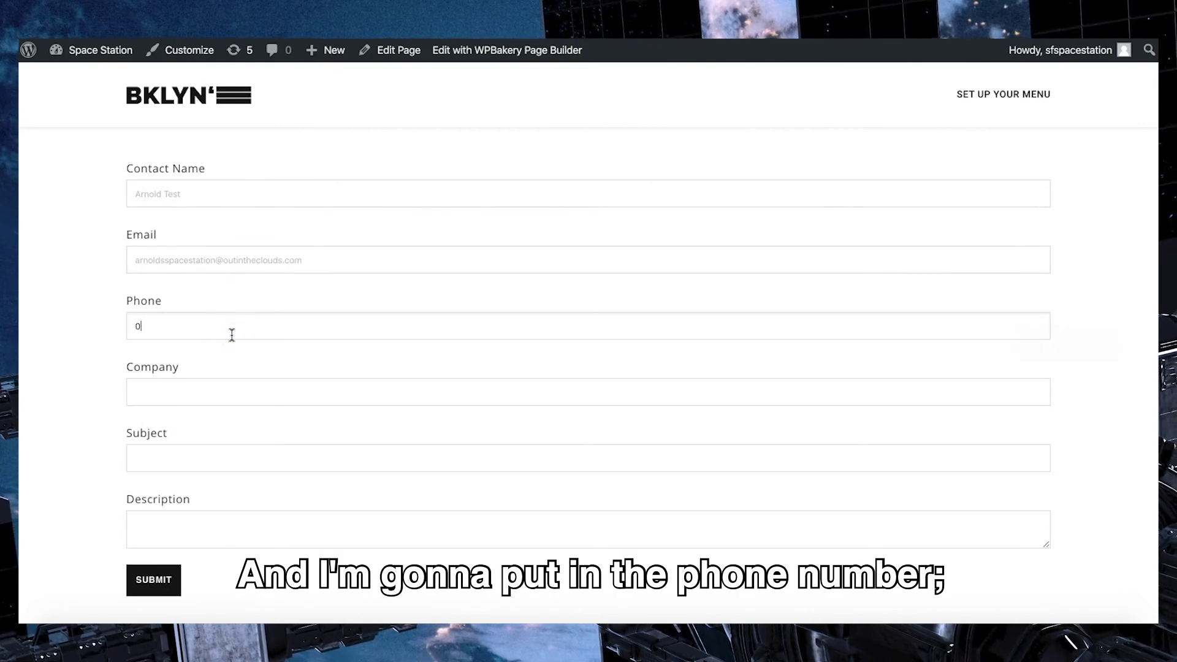
pyautogui.write('4000')
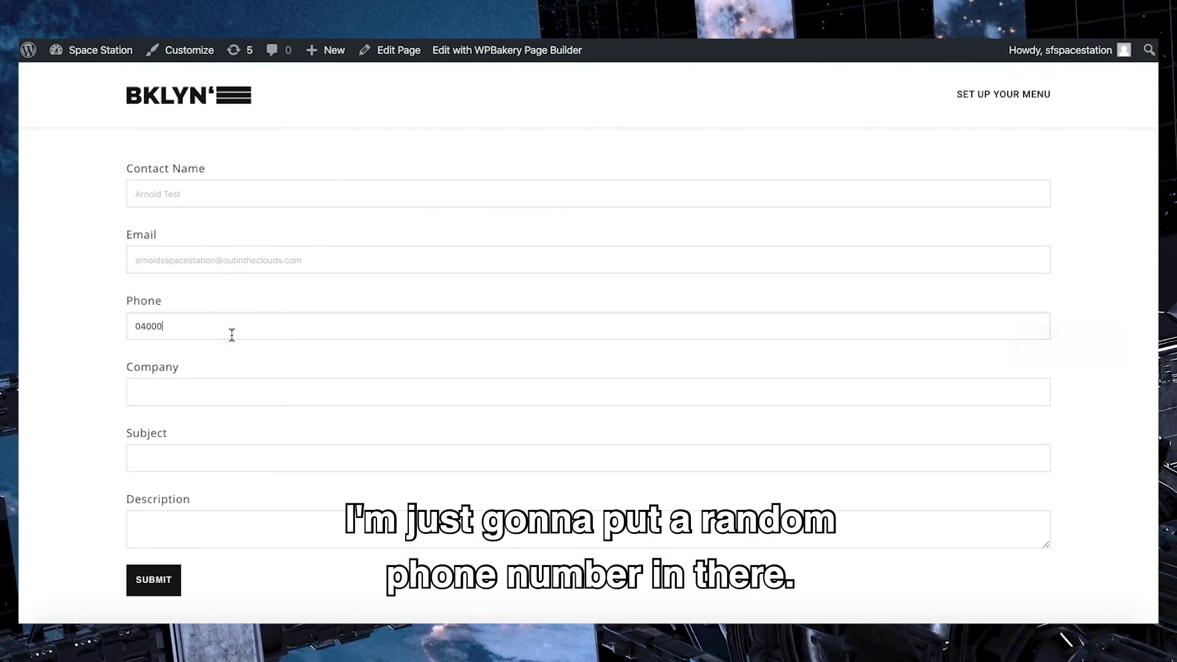
pyautogui.write('00000')
pyautogui.click(203, 394)
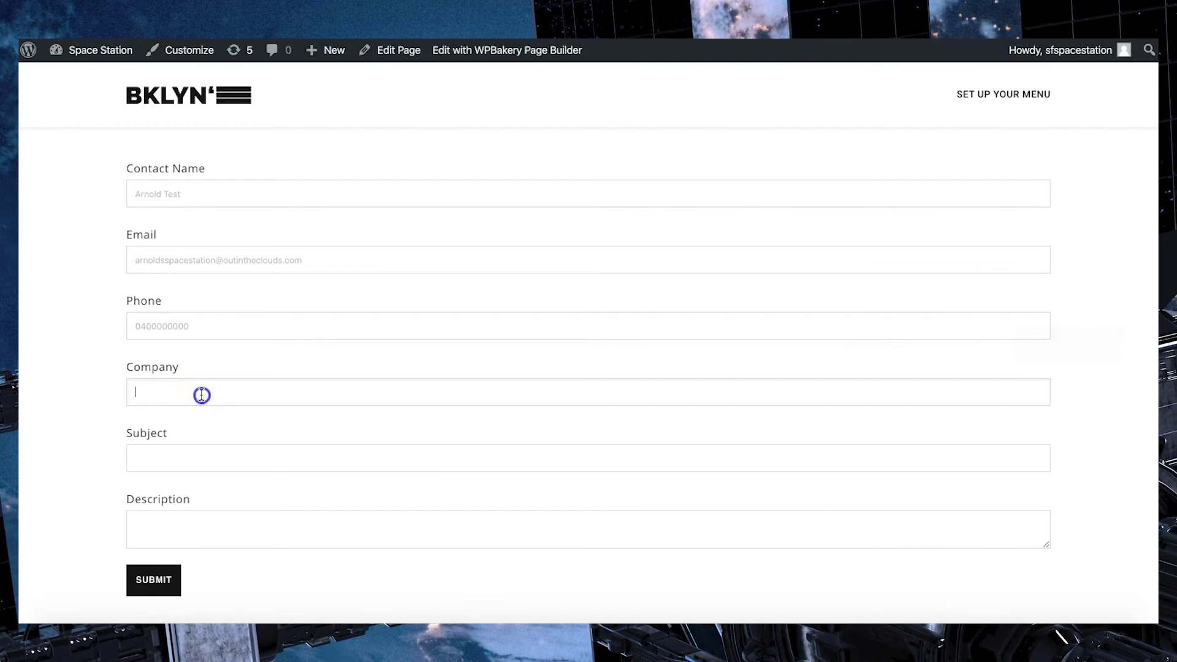
pyautogui.write('OUT IN THE CLOUDS')
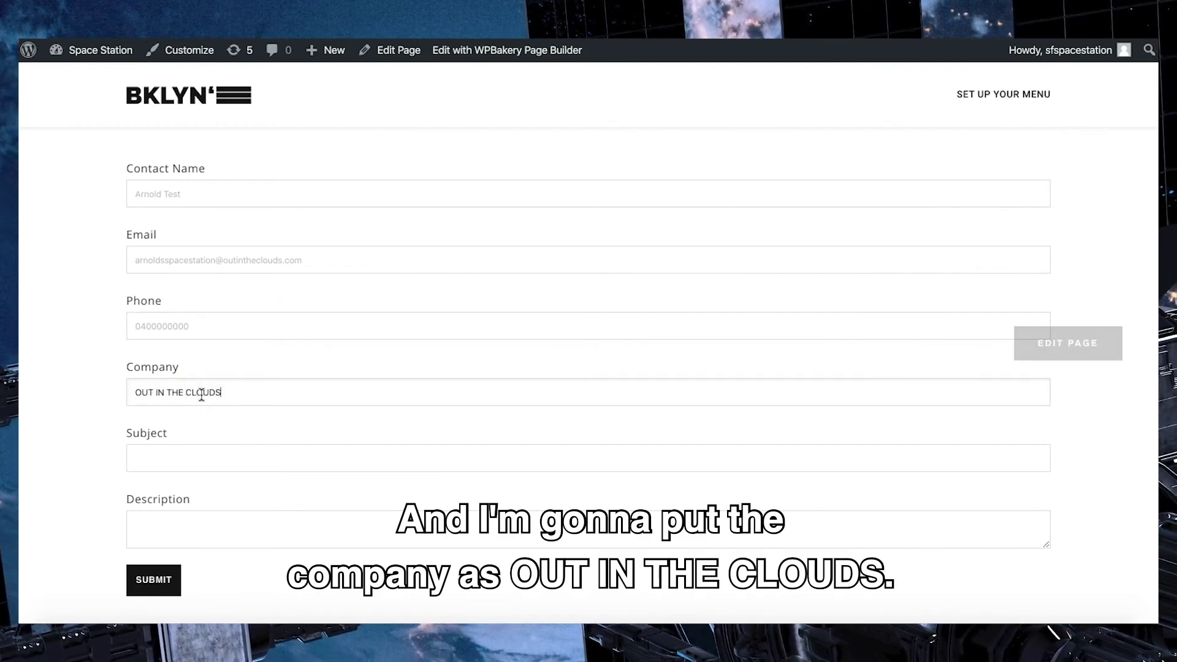
# Step: Enter subject TEST Web-To-Case and a two-line help-request Description in an enlarged box
pyautogui.click(197, 457)
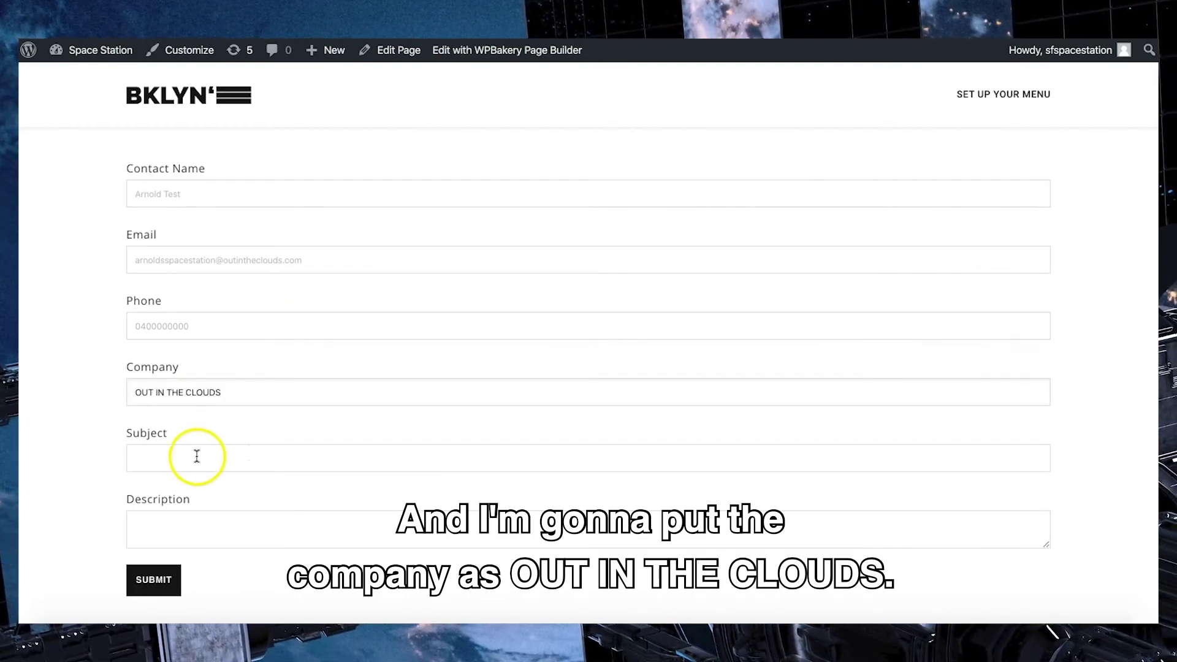
pyautogui.write('TEST Web-')
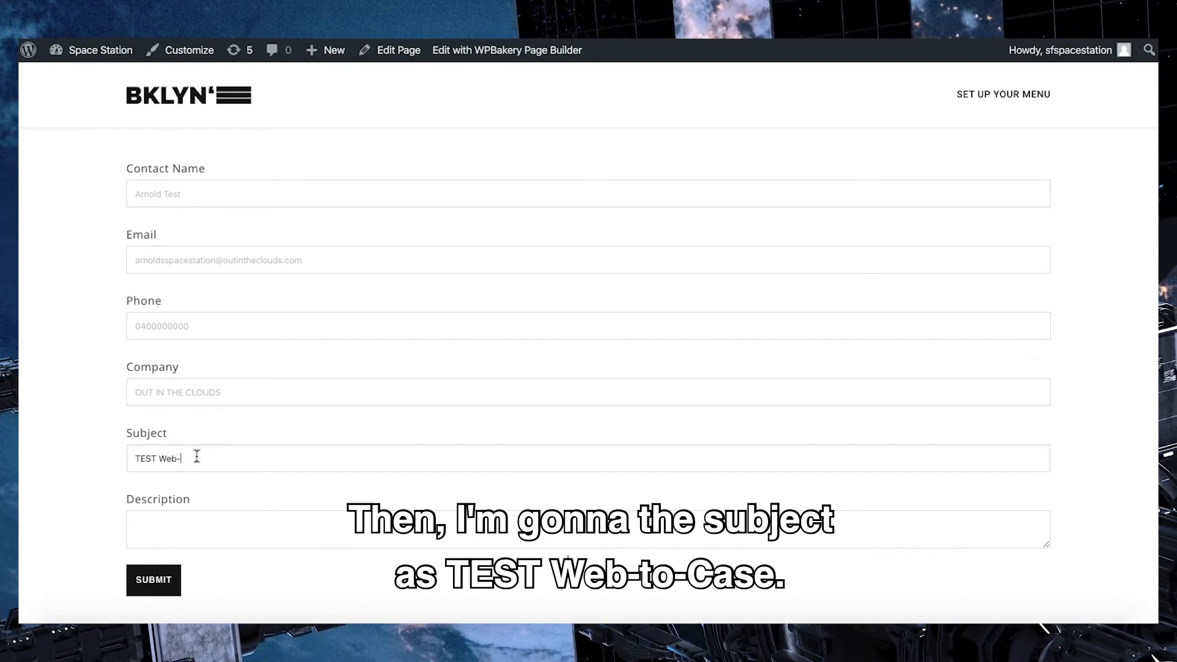
pyautogui.write('To-Case')
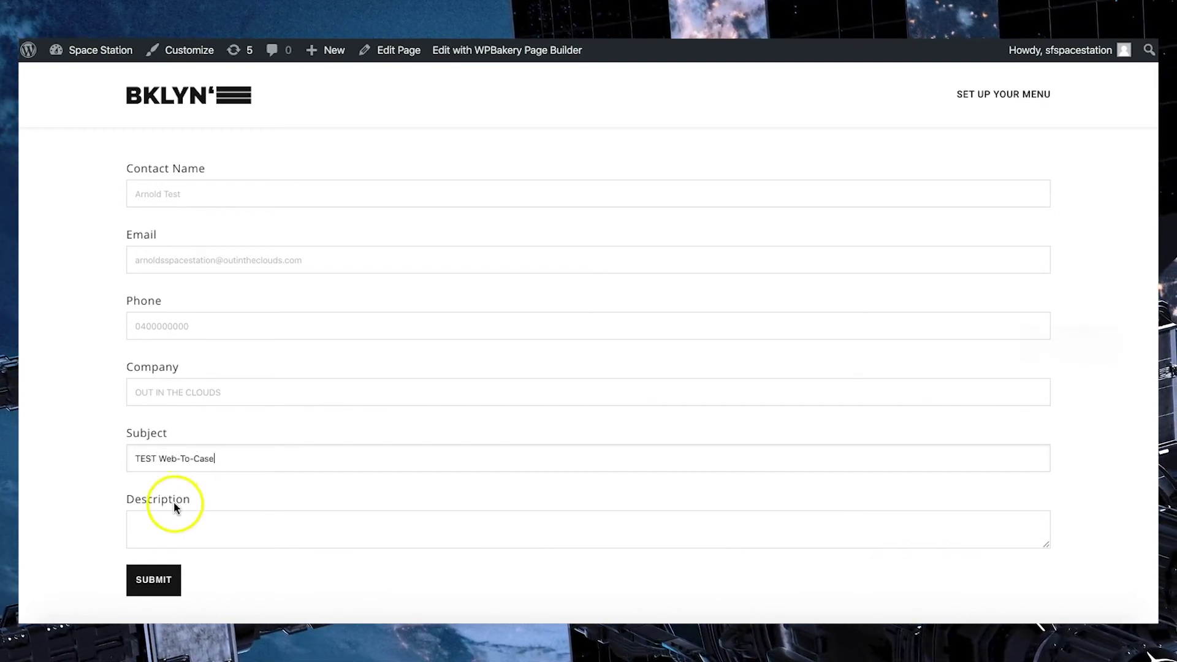
pyautogui.click(197, 520)
pyautogui.scroll(-2, 399, 509)
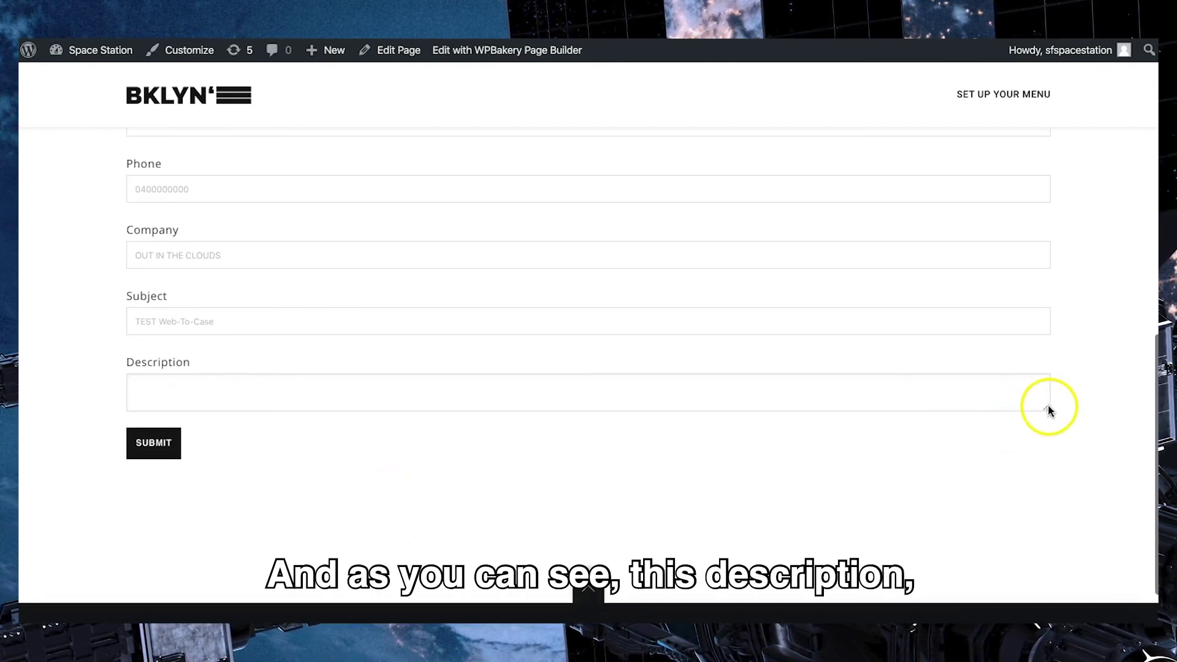
pyautogui.moveTo(1047, 412); pyautogui.dragTo(1027, 530)
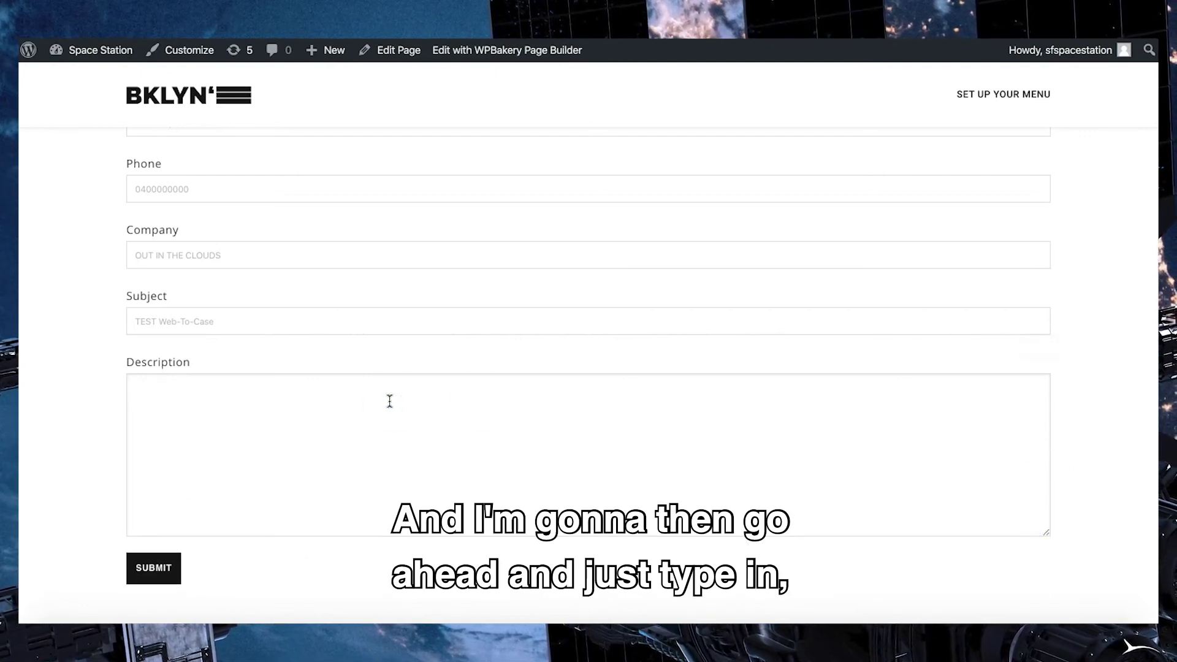
pyautogui.write('Hi,')
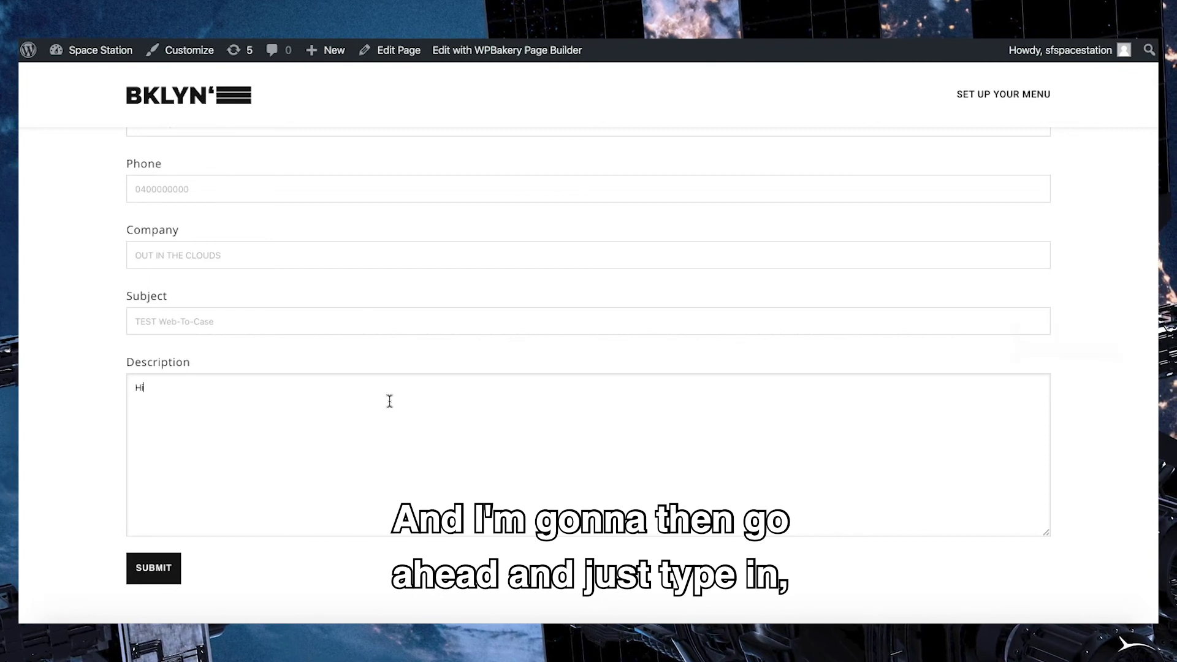
pyautogui.press('Return')
pyautogui.write("I'm havin")
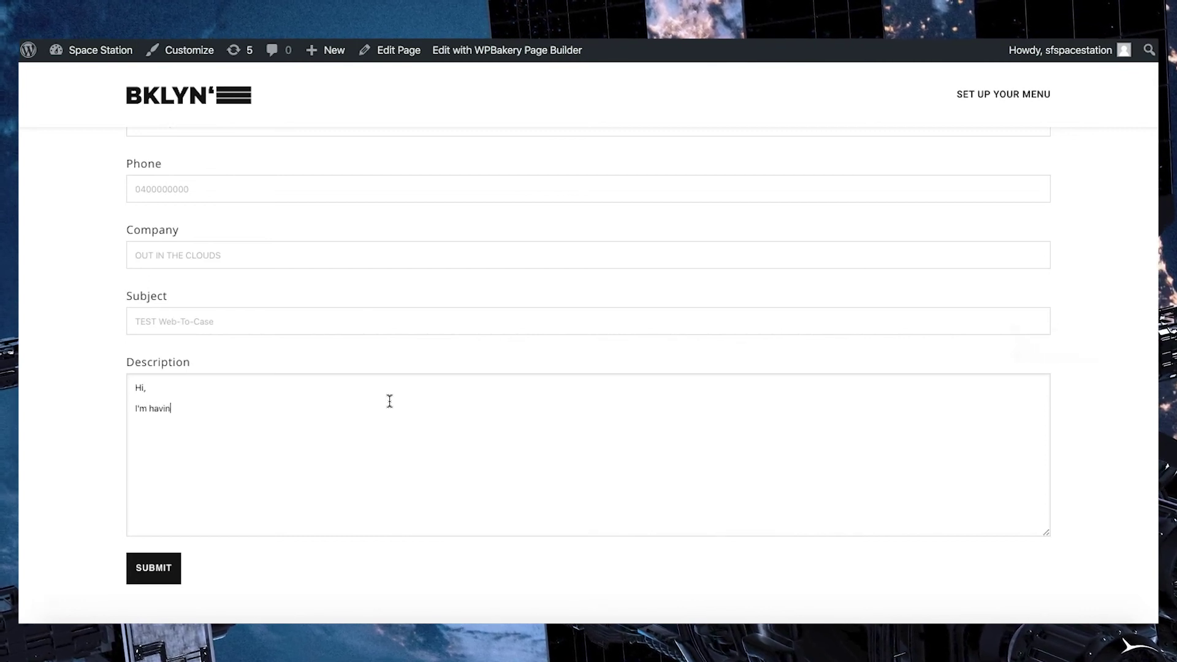
pyautogui.write('g an issues plea')
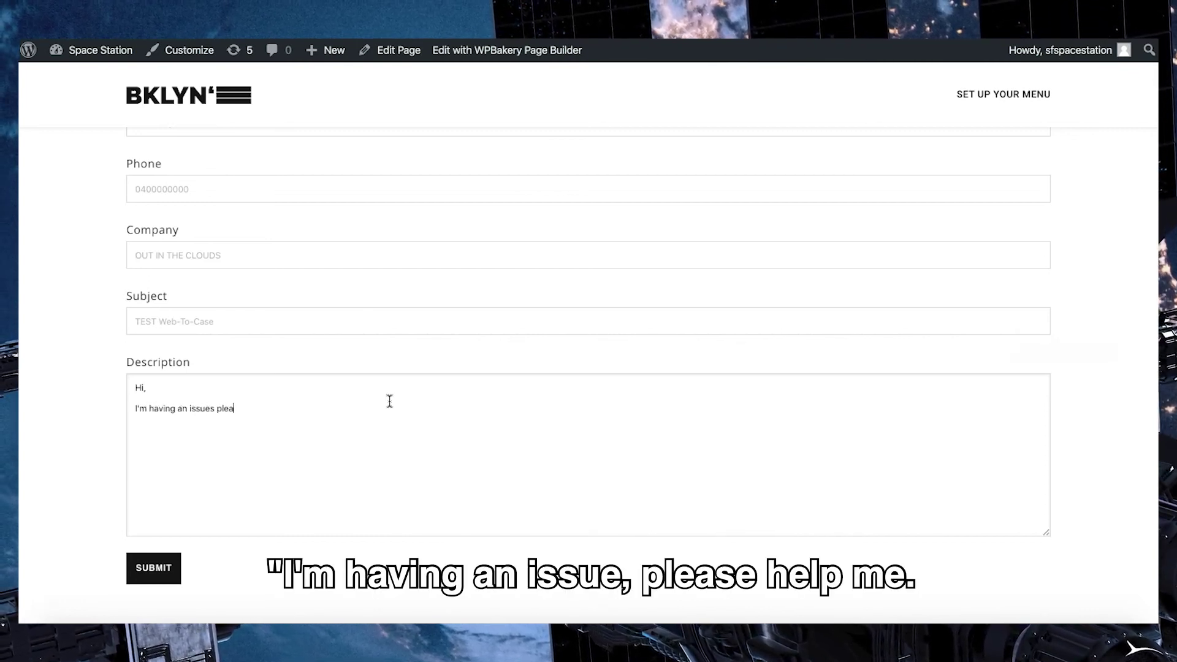
pyautogui.write('se help me!')
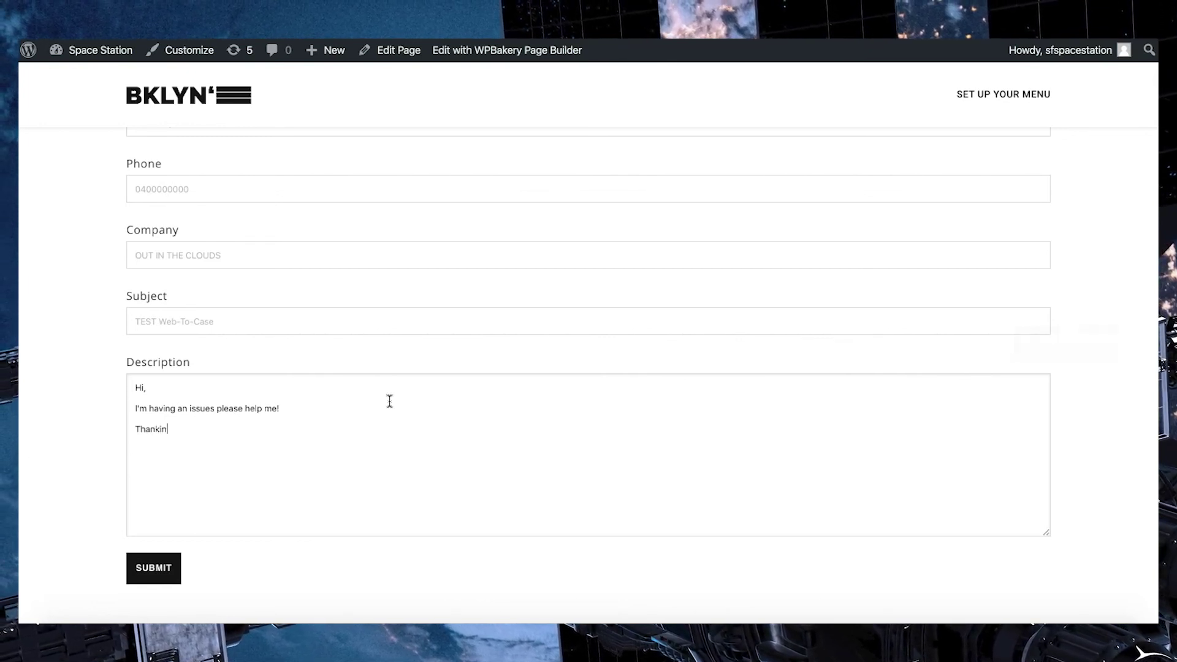
# Step: Submit the completed Web-to-Case test form to reach the Thank You page
pyautogui.click(158, 573)
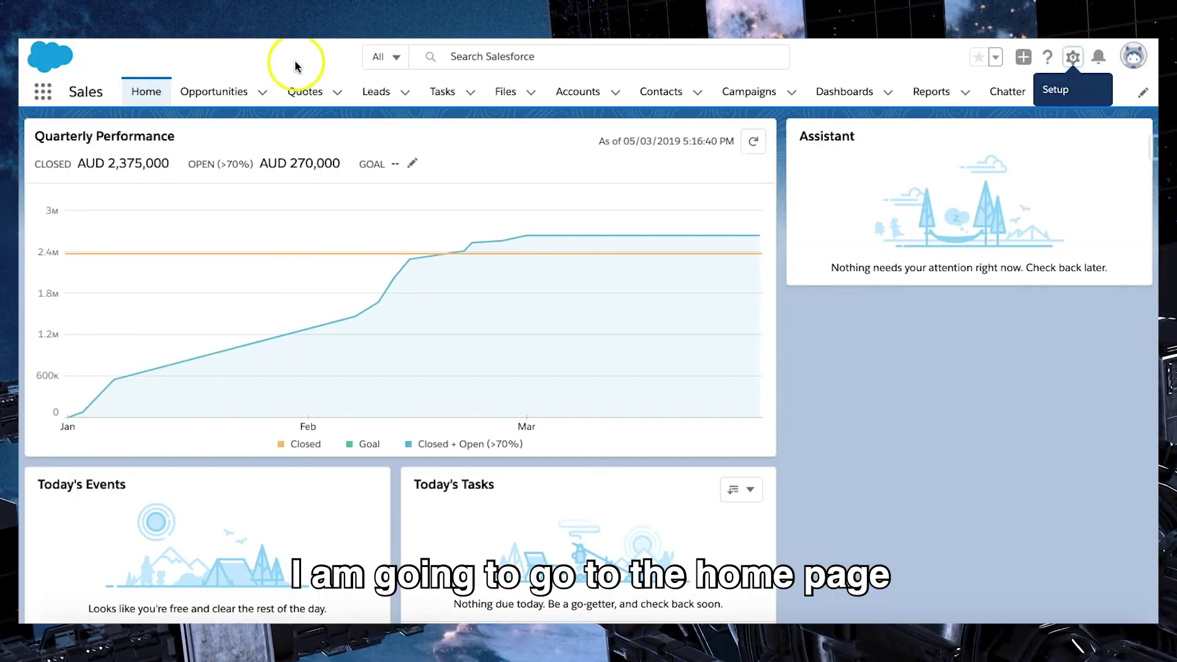
# Step: Open Cases from the App Launcher and switch to the All Open Cases list view
pyautogui.click(296, 64)
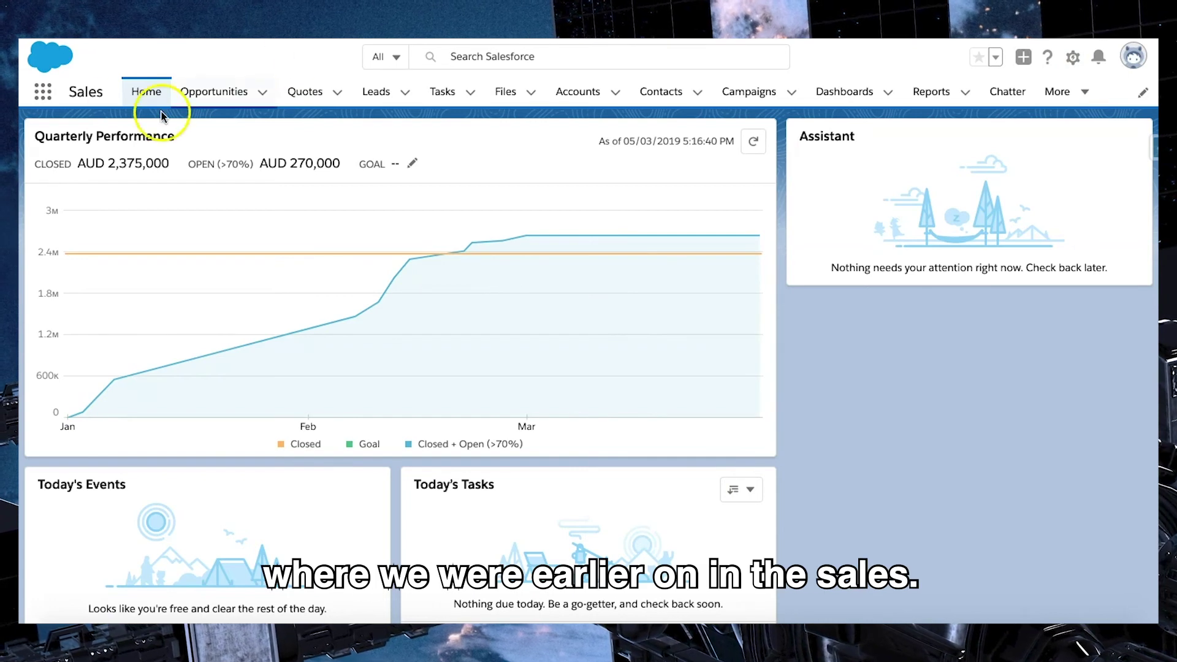
pyautogui.click(1063, 92)
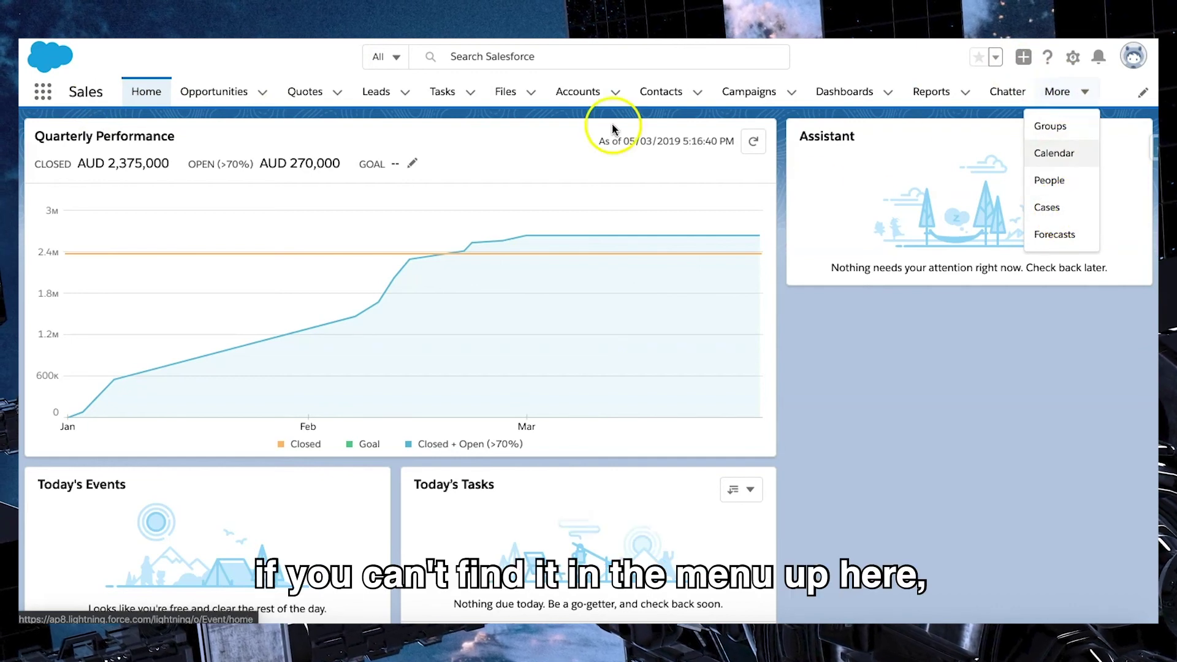
pyautogui.click(549, 130)
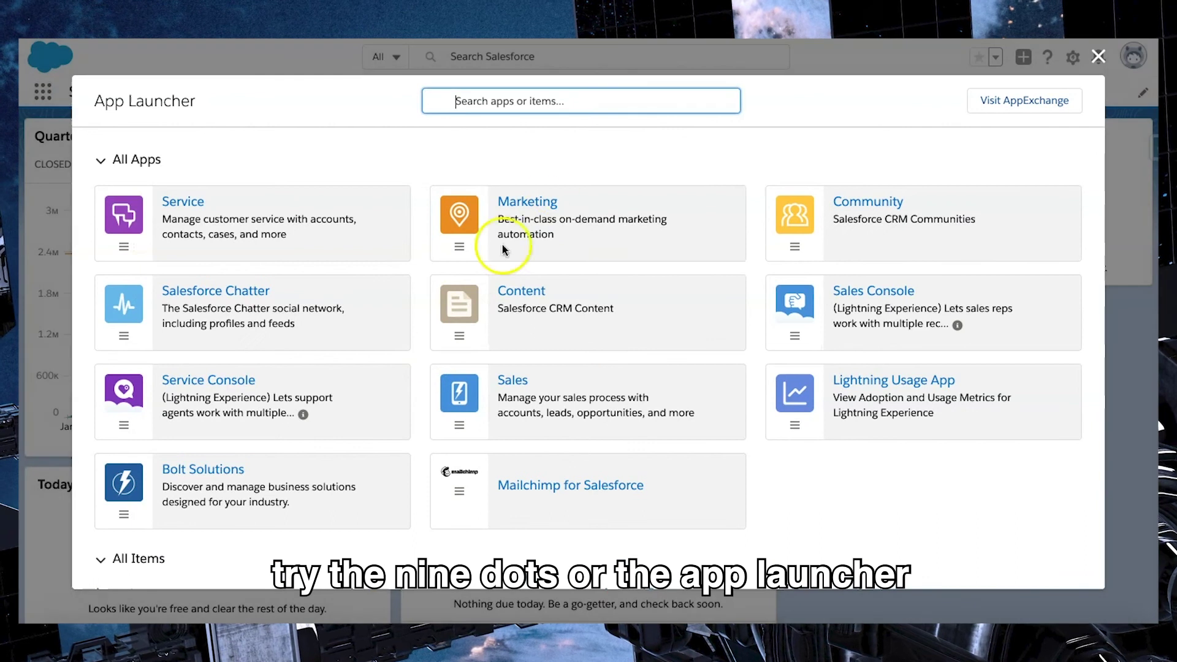
pyautogui.write('se')
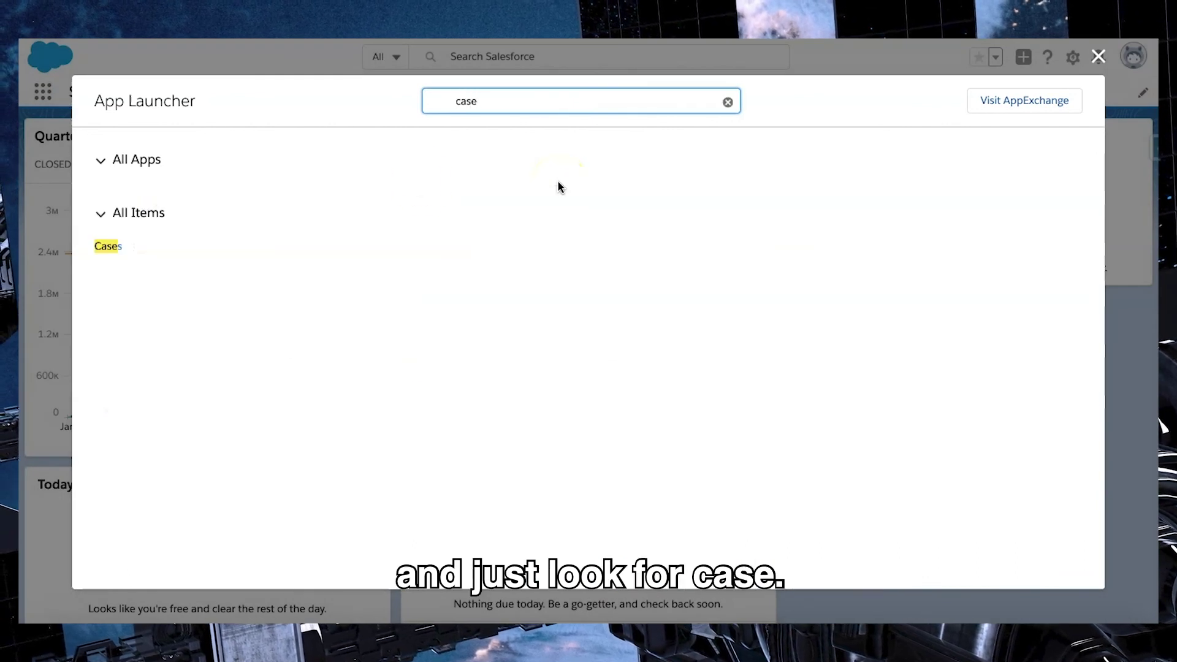
pyautogui.click(113, 248)
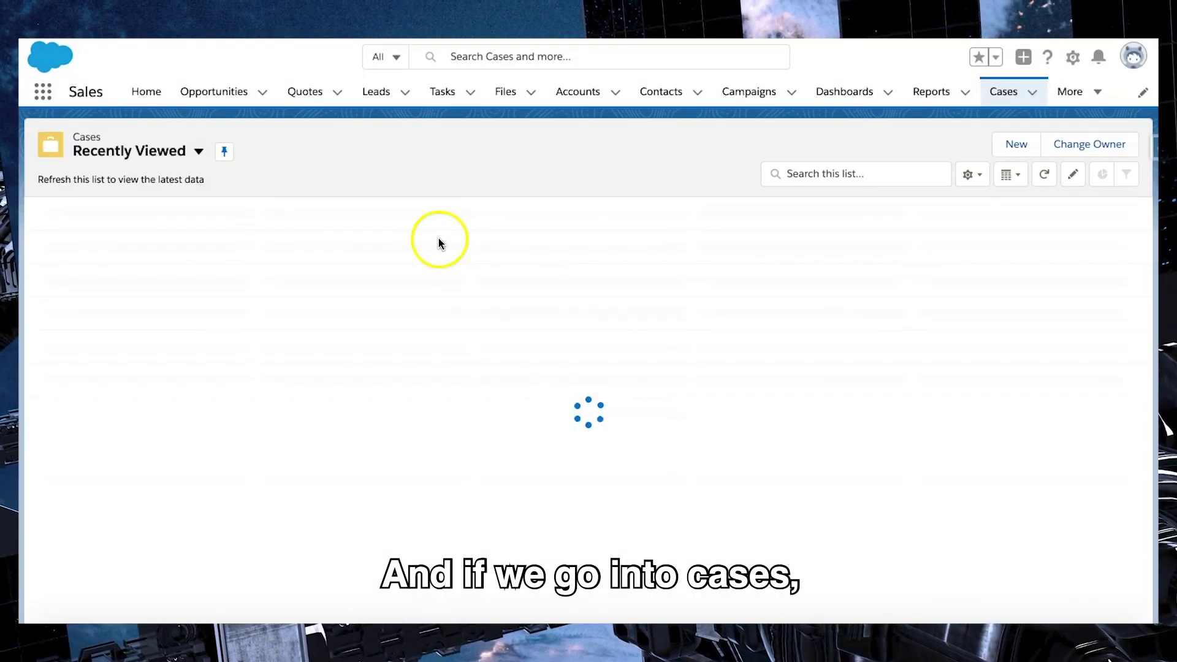
pyautogui.click(188, 158)
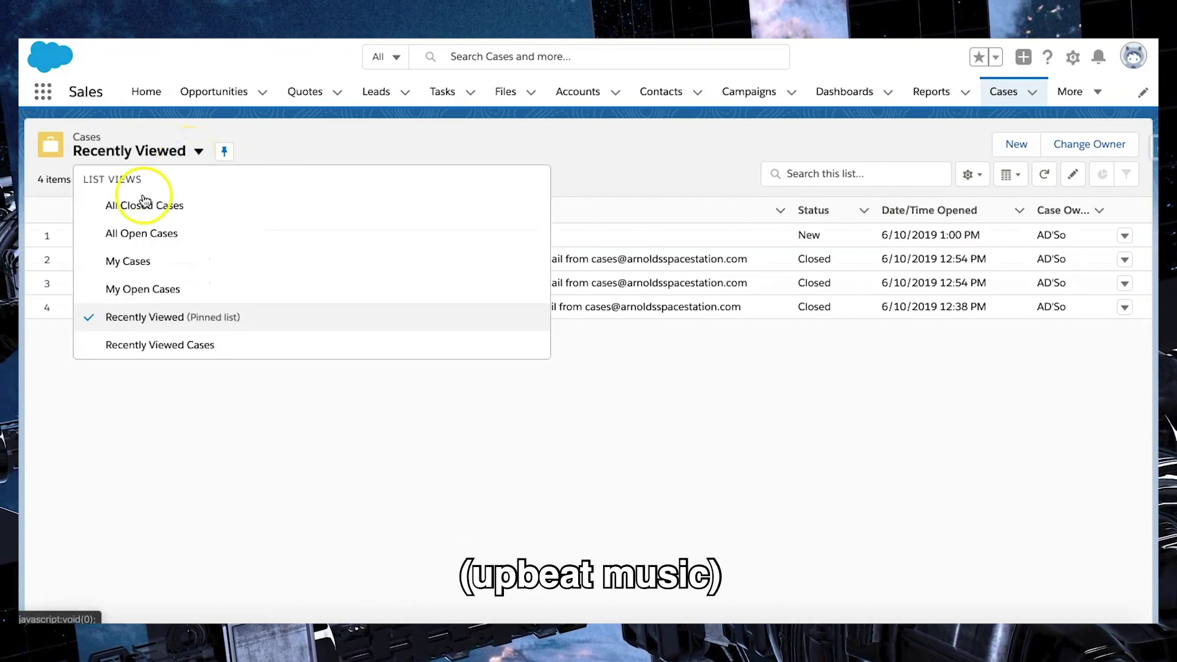
pyautogui.click(134, 237)
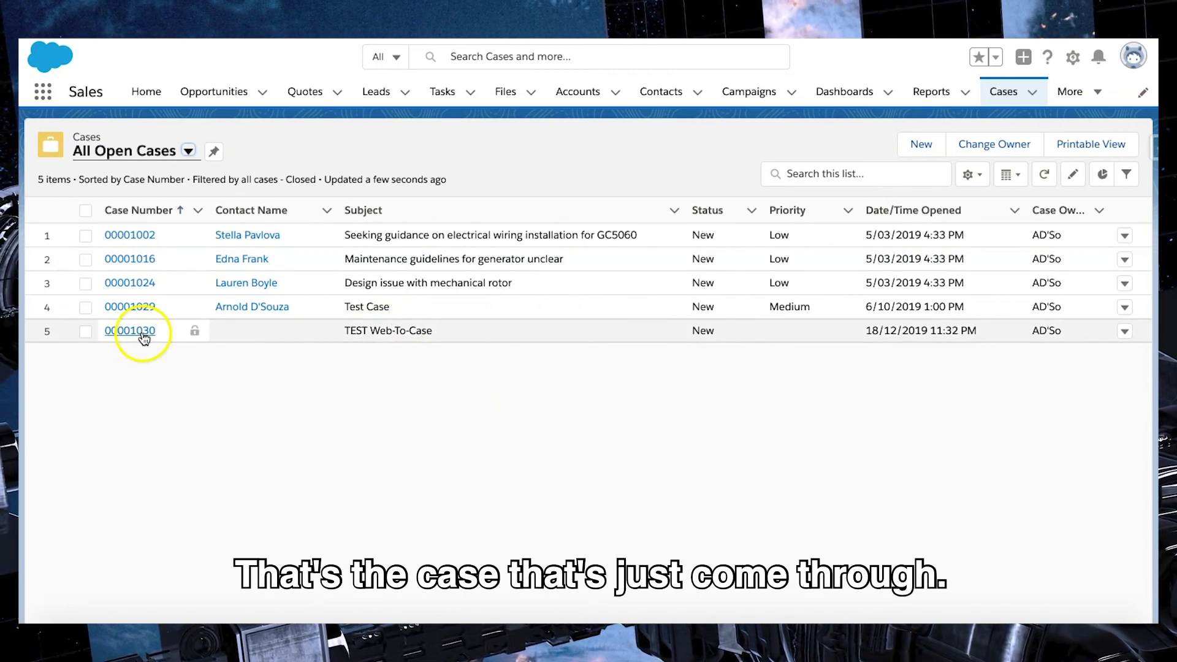
# Step: Open case 00001030 and review its details: status New, origin Web, assigned owner
pyautogui.click(143, 334)
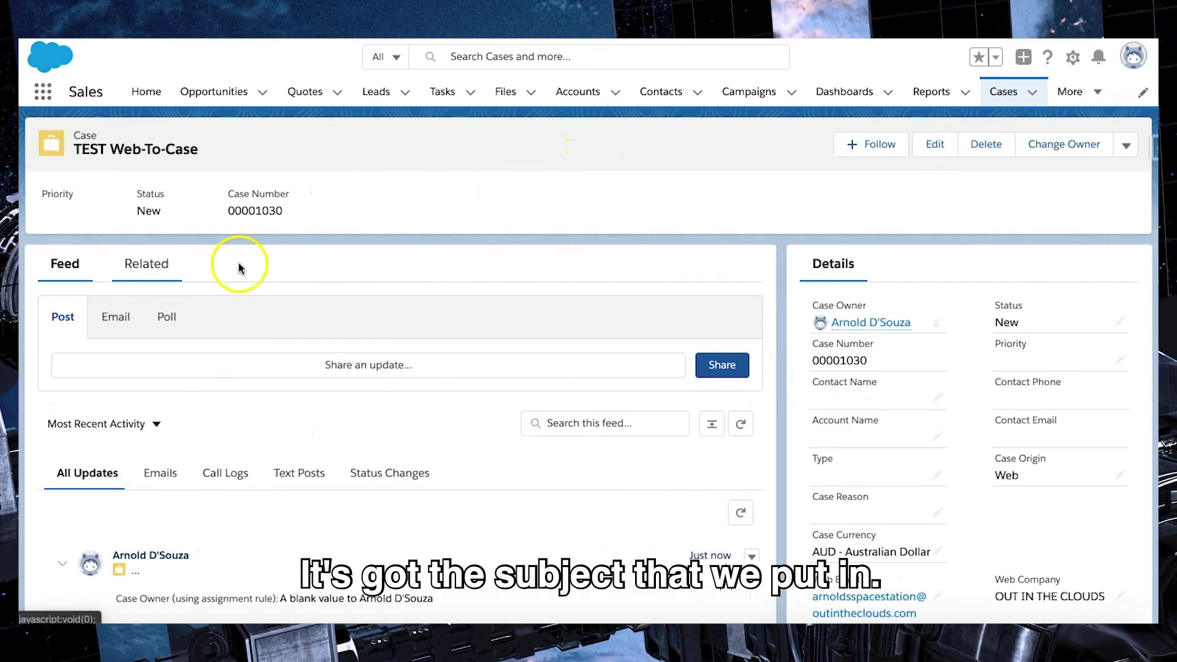
pyautogui.scroll(-3, 967, 272)
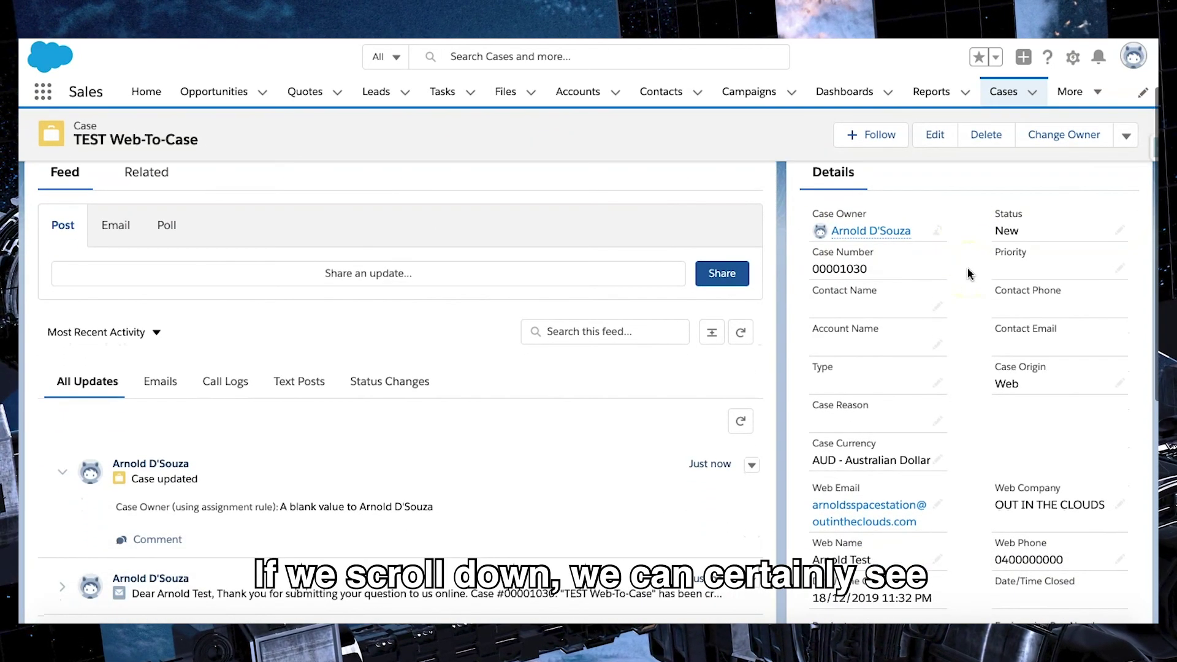
pyautogui.scroll(-2, 967, 273)
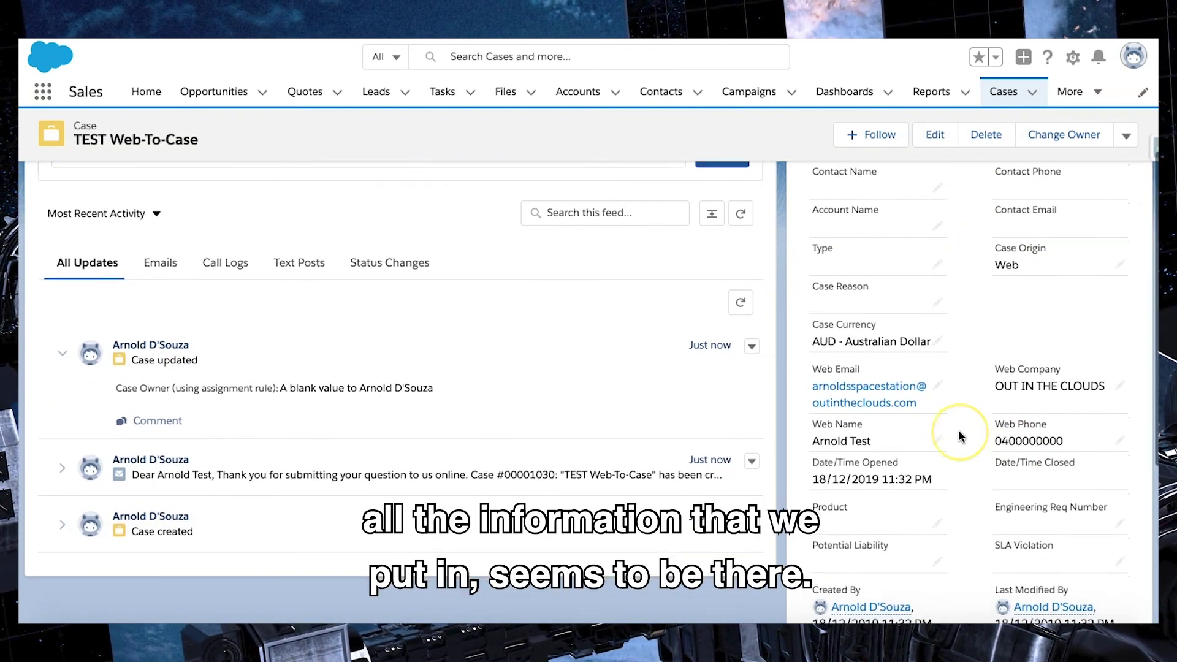
pyautogui.scroll(-1, 958, 431)
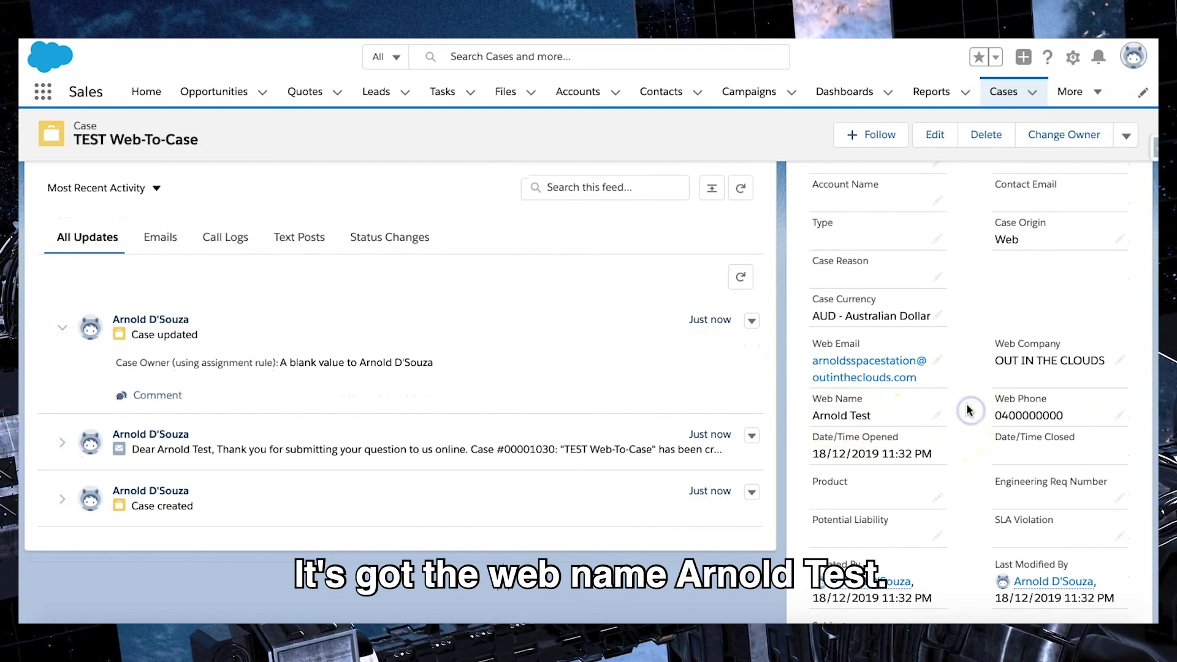
pyautogui.scroll(-8, 968, 410)
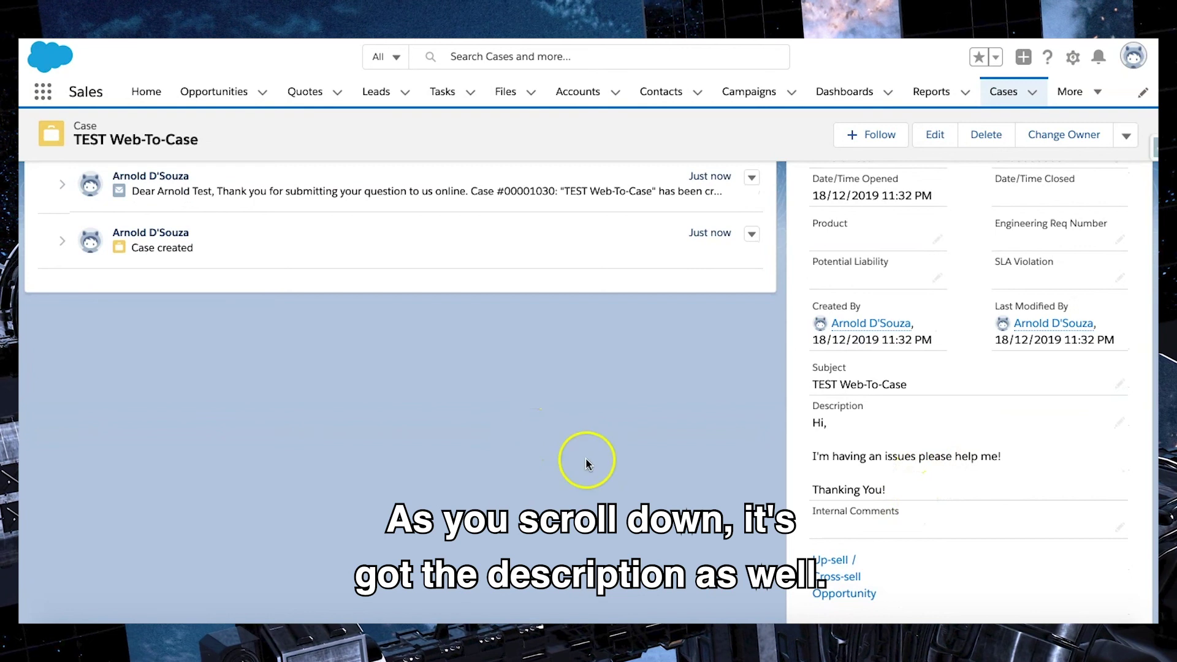
pyautogui.scroll(4, 584, 461)
pyautogui.scroll(3, 586, 463)
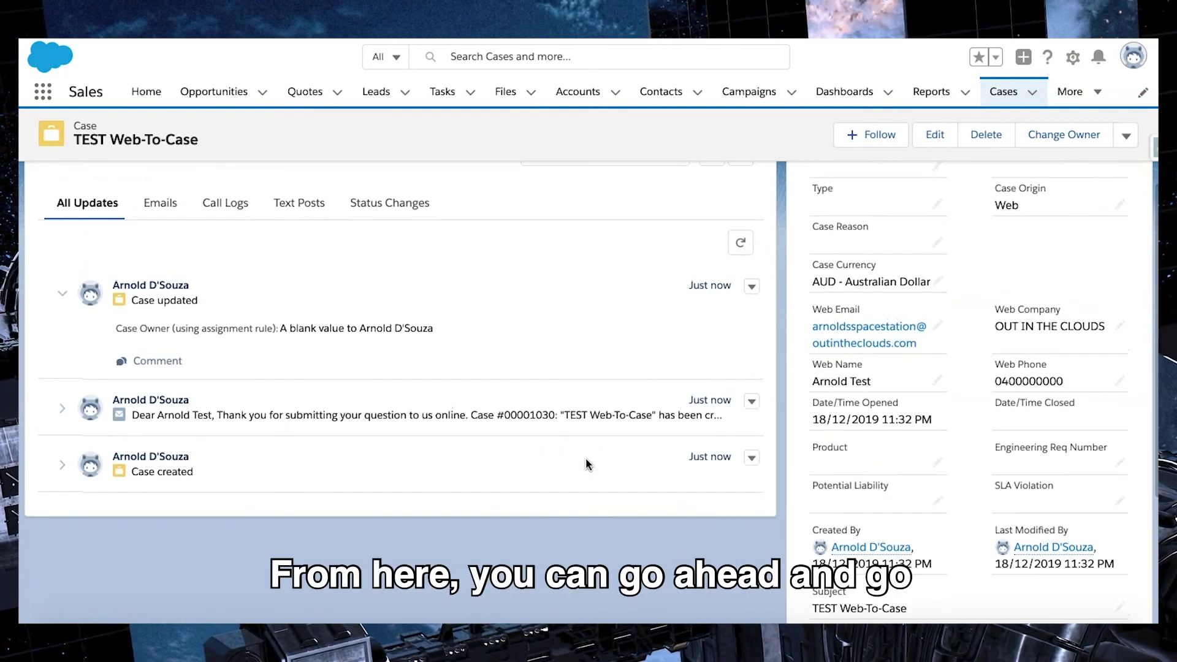
pyautogui.scroll(8, 586, 464)
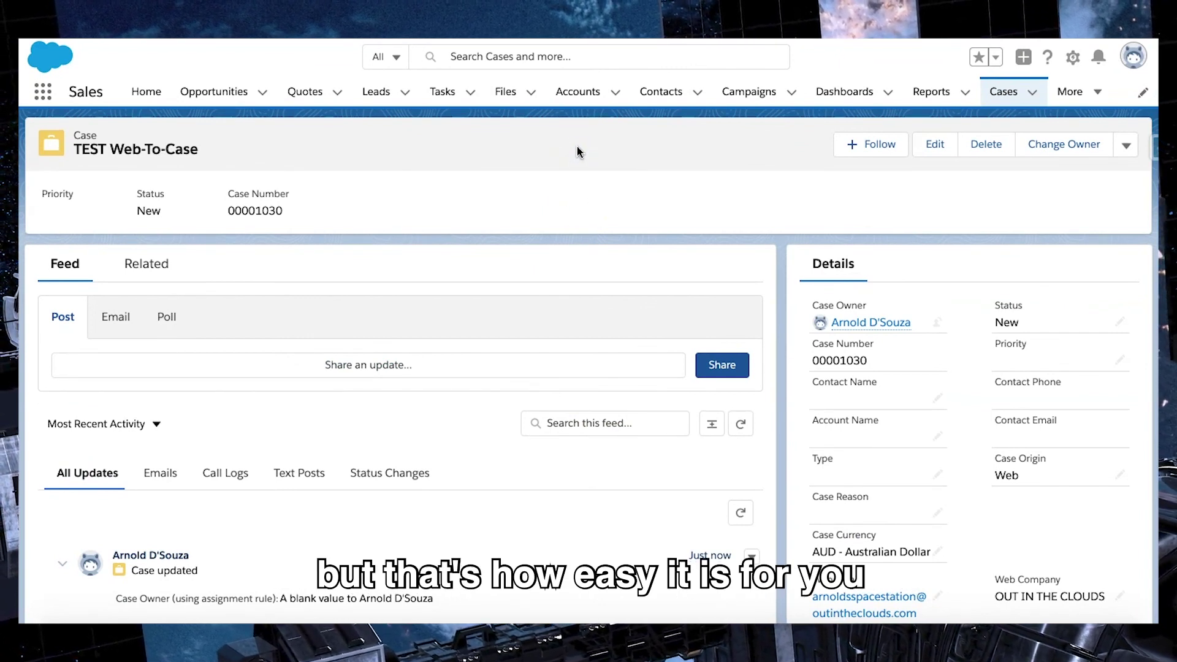
pyautogui.click(599, 154)
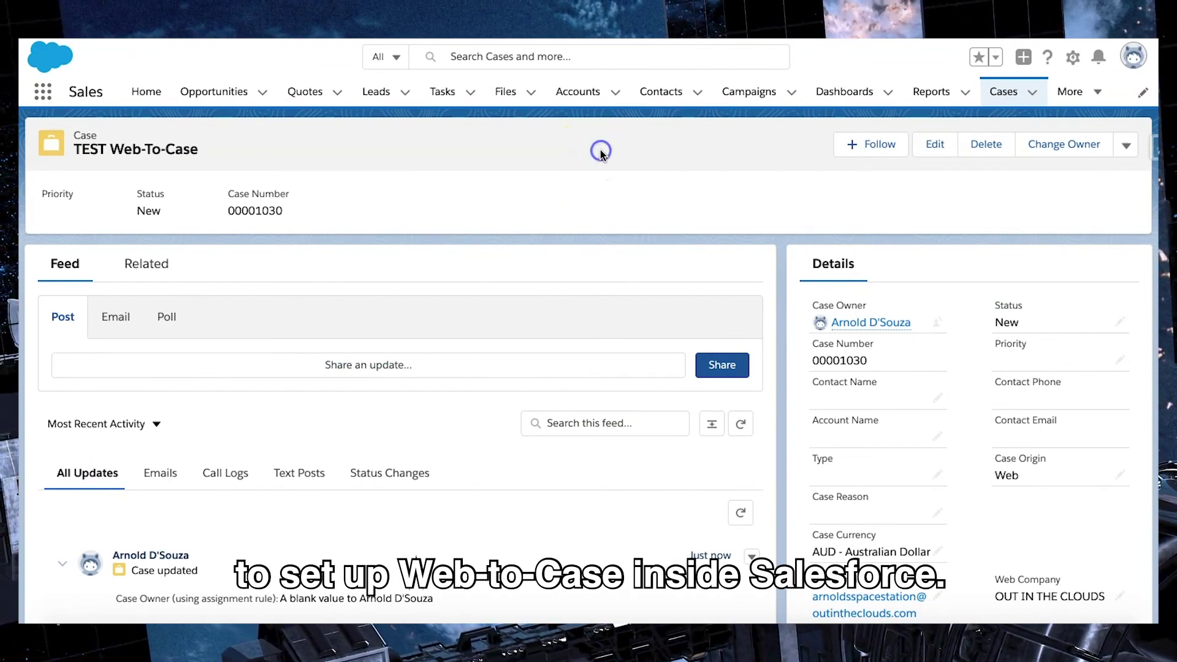